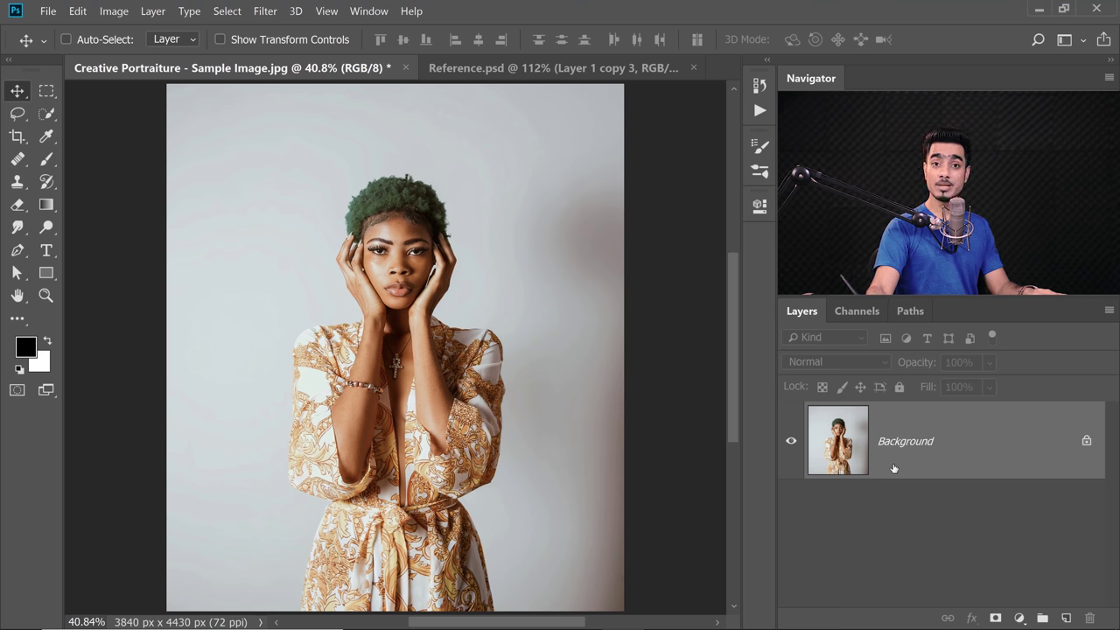
- Duplicate the Background layer twice, naming the upper copy Subject and the lower copy BG
key("ctrl")
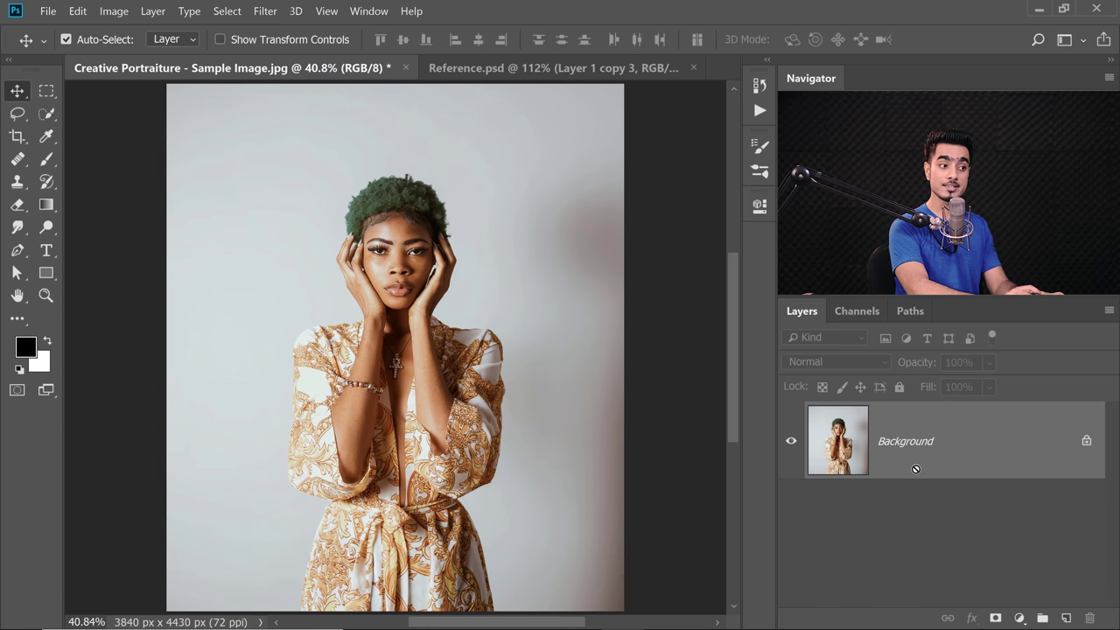
key("ctrl+j")
key("ctrl+j")
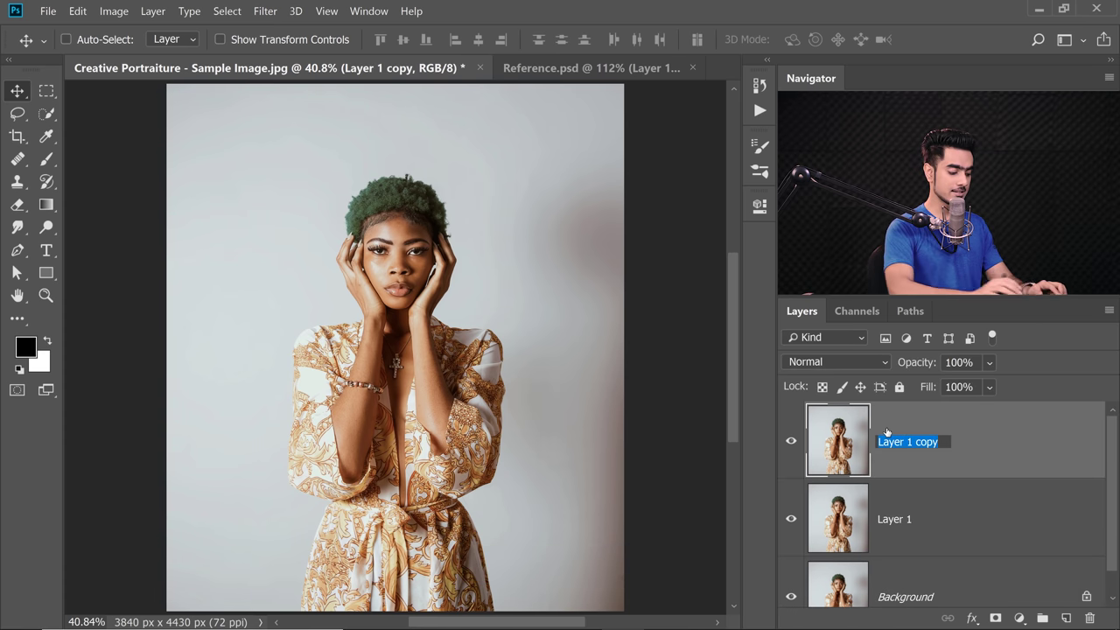
key("Return")
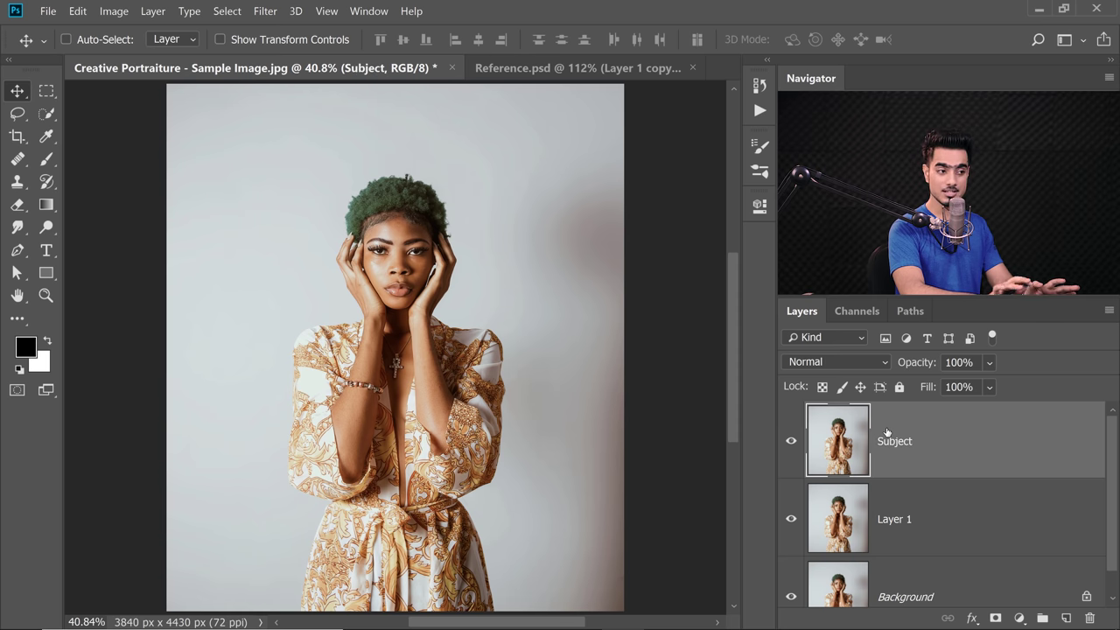
double_click(903, 522)
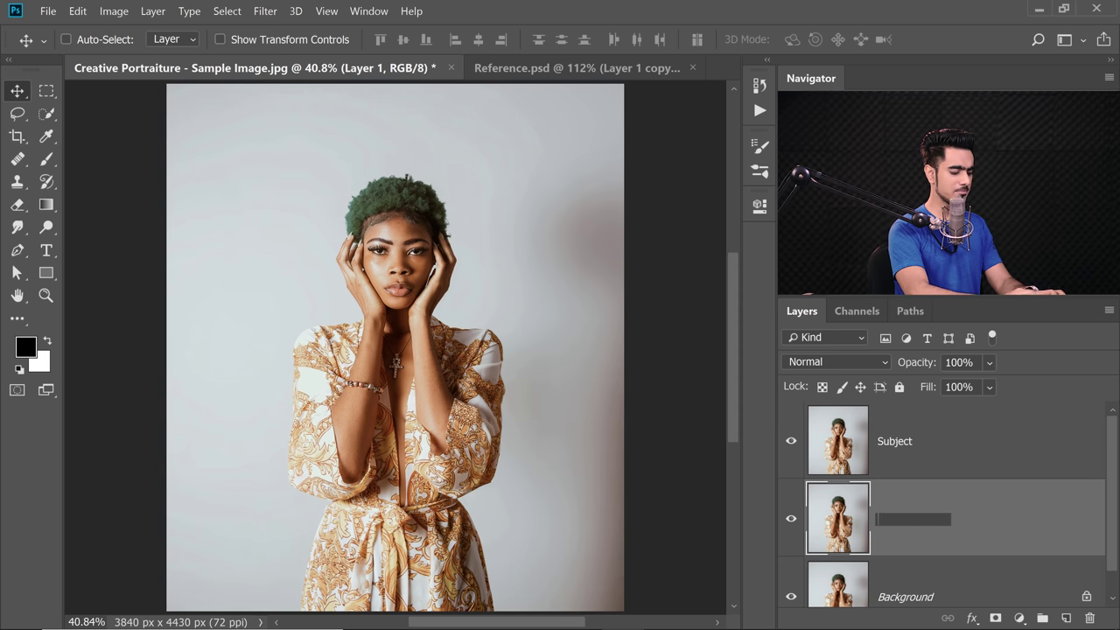
key("Return")
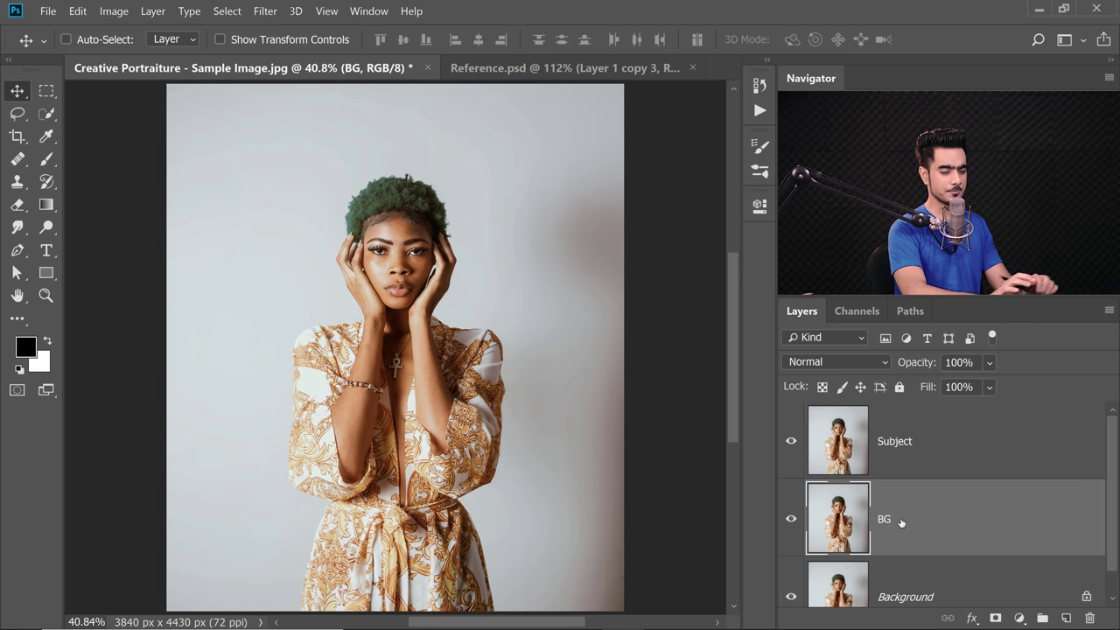
- Select the Subject layer and hide the BG and Background layers beneath it
left_click(912, 456)
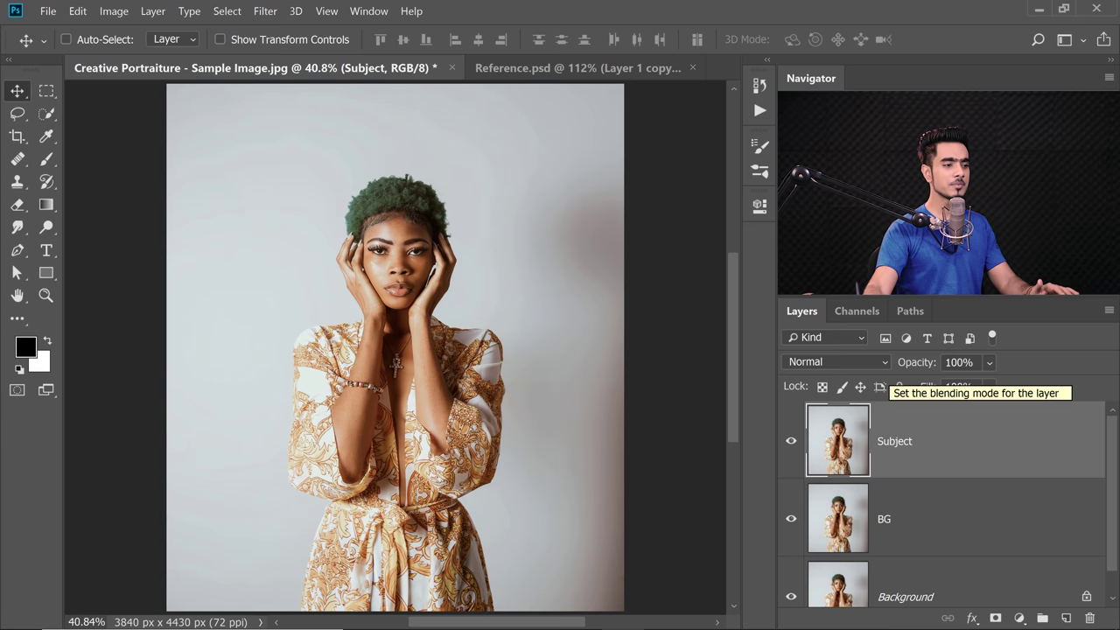
scroll(1114, 517, "down", 1)
scroll(1113, 523, "down", 1)
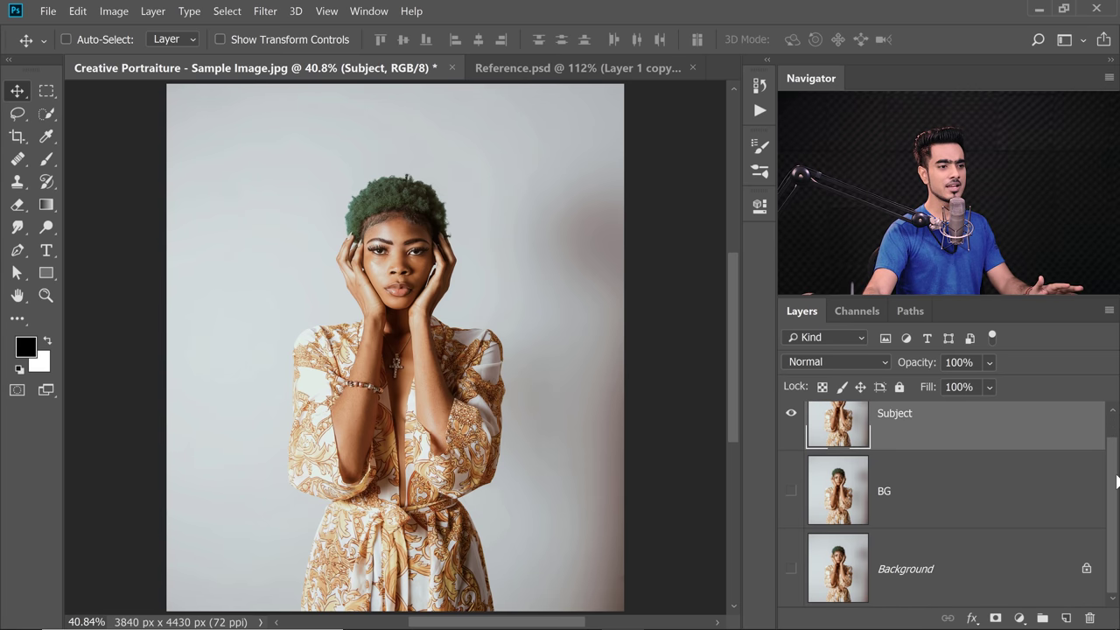
scroll(1112, 490, "up", 1)
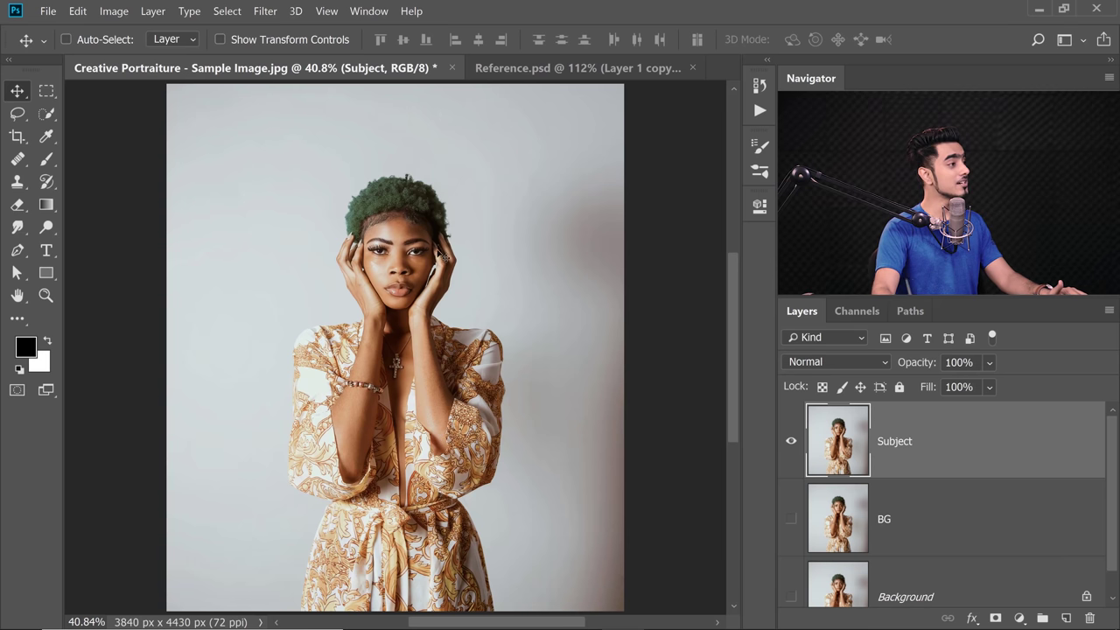
- Open the Subject layer in Select and Mask and set the view mode to On Black
left_click(47, 91)
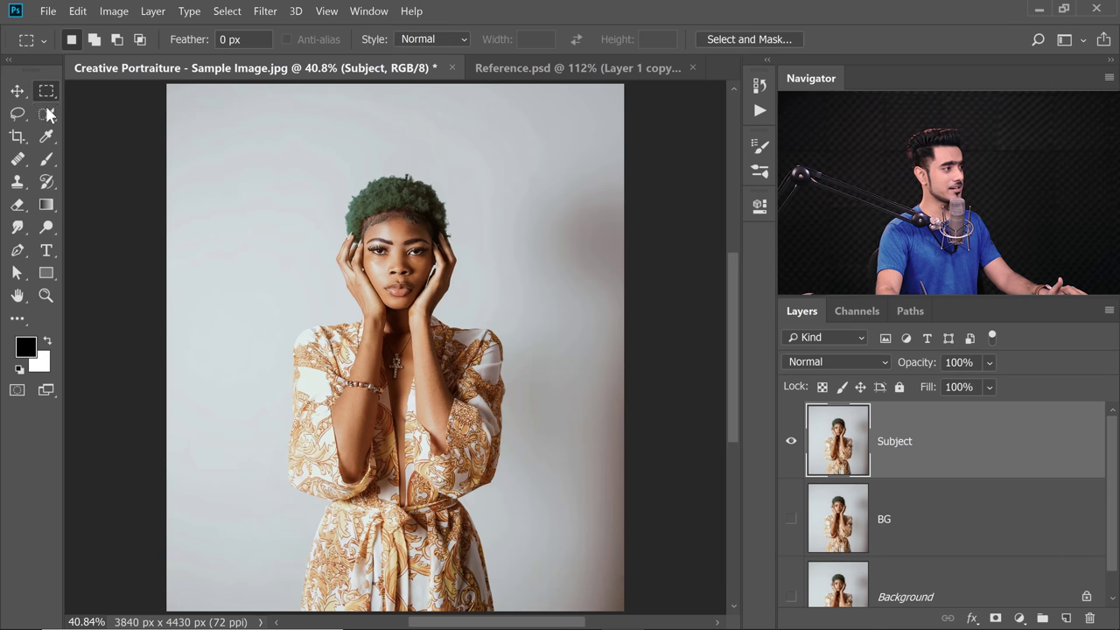
left_click(747, 39)
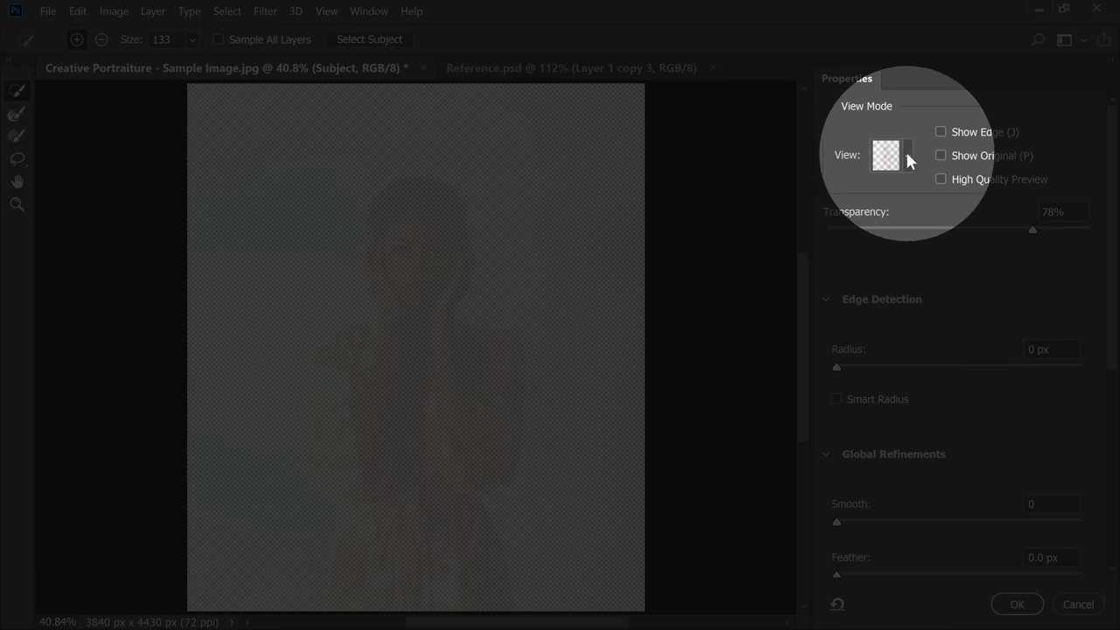
left_click(884, 162)
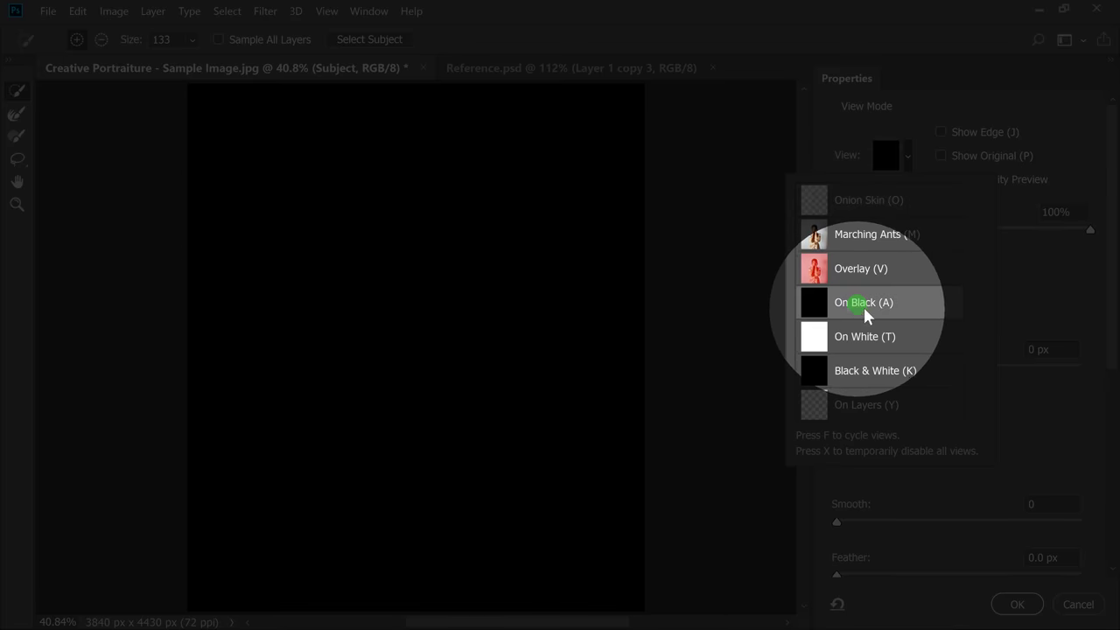
left_click(858, 305)
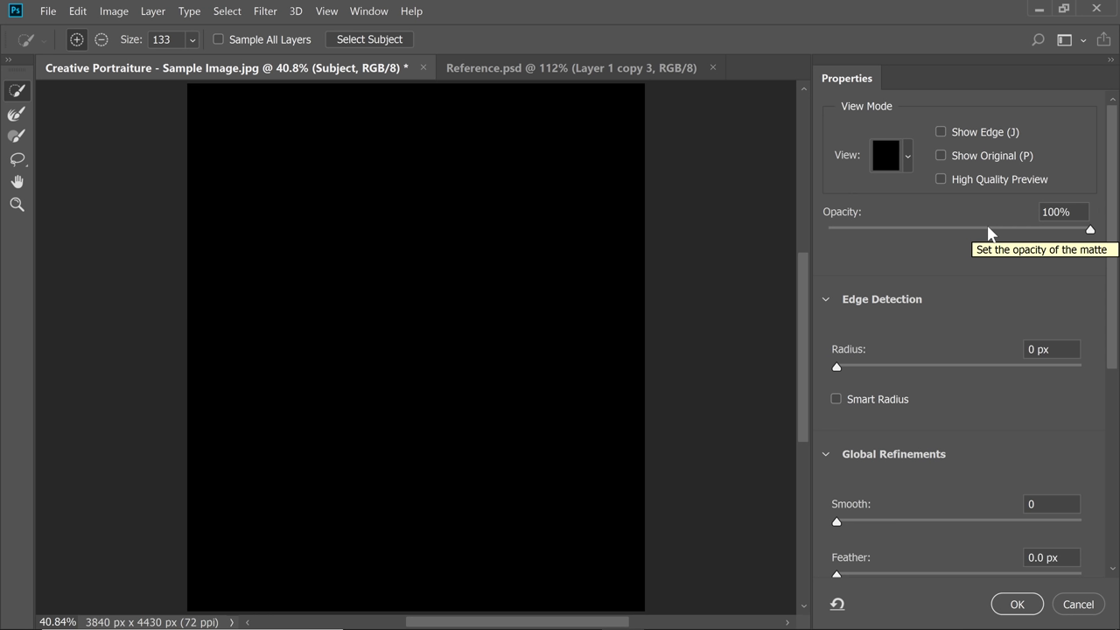
- Set the opacity of the black matte preview to 70%
left_click_drag(848, 236, 840, 231)
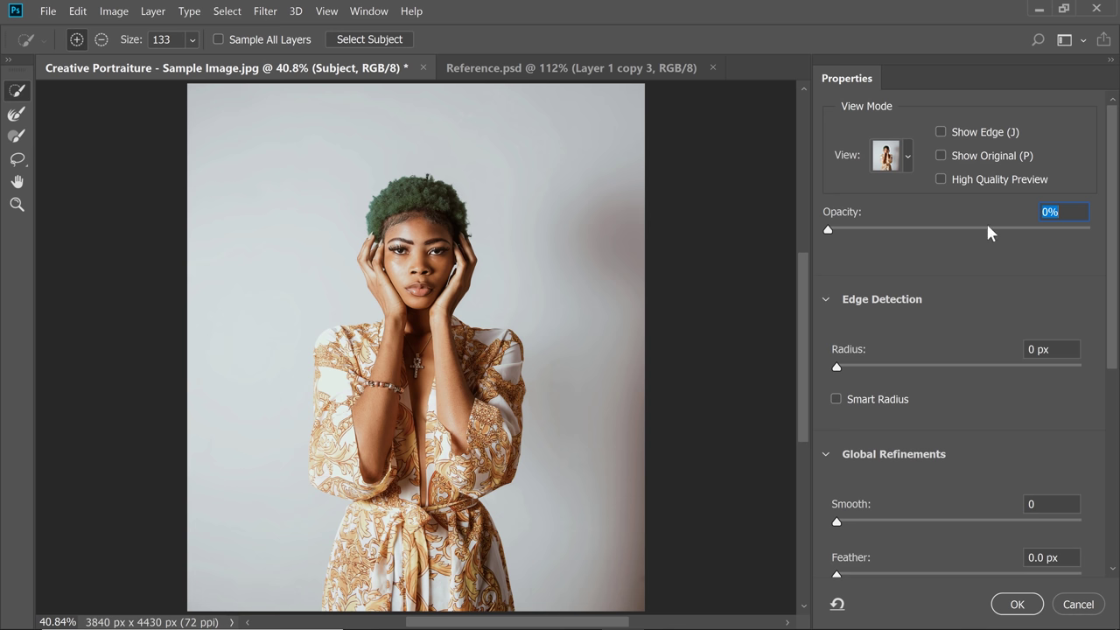
left_click_drag(987, 232, 1018, 238)
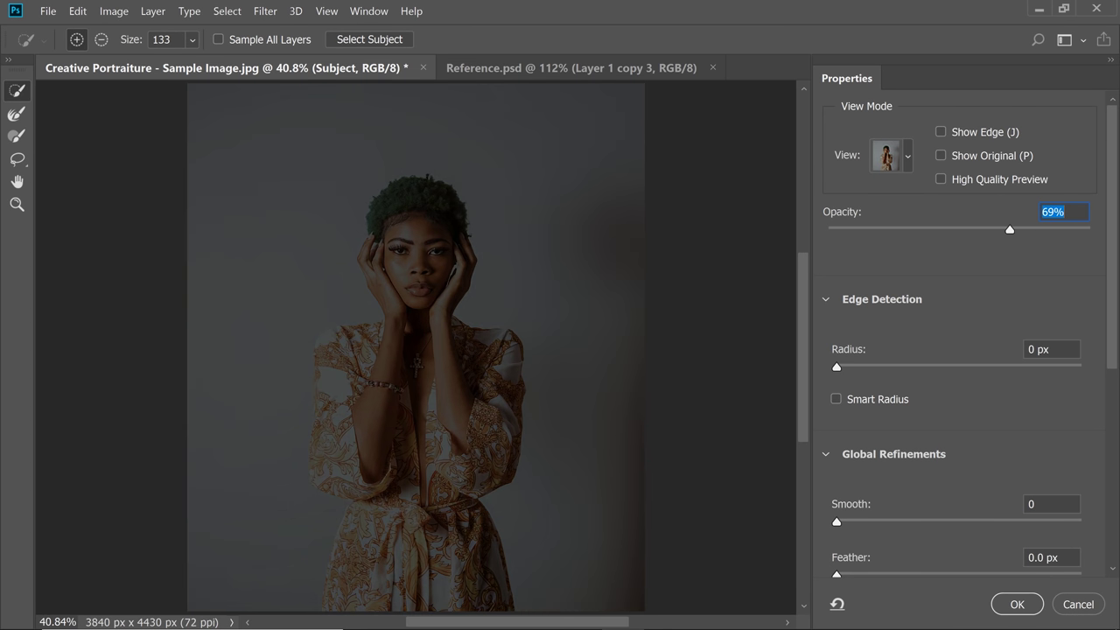
type("70")
key("Return")
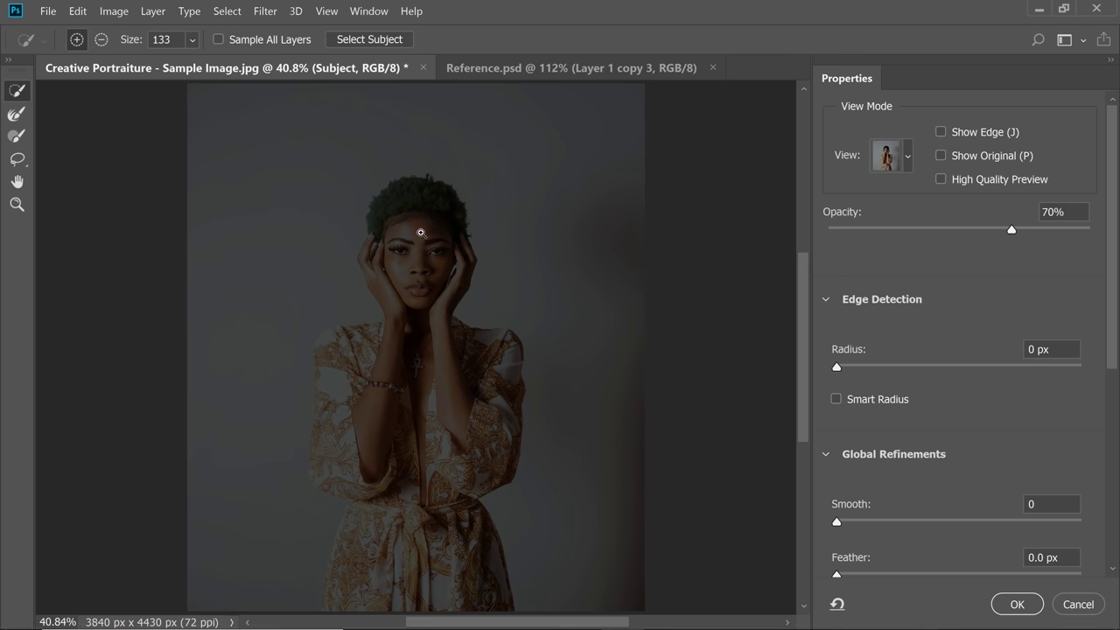
- Try to select the woman's face, hair, raised arm and patterned sleeve directly with the Quick Selection tool
mouse_move(421, 232)
left_mouse_down()
mouse_move(452, 234)
mouse_move(434, 218)
left_mouse_up()
left_click_drag(417, 207, 405, 197)
scroll(412, 350, "down", 3)
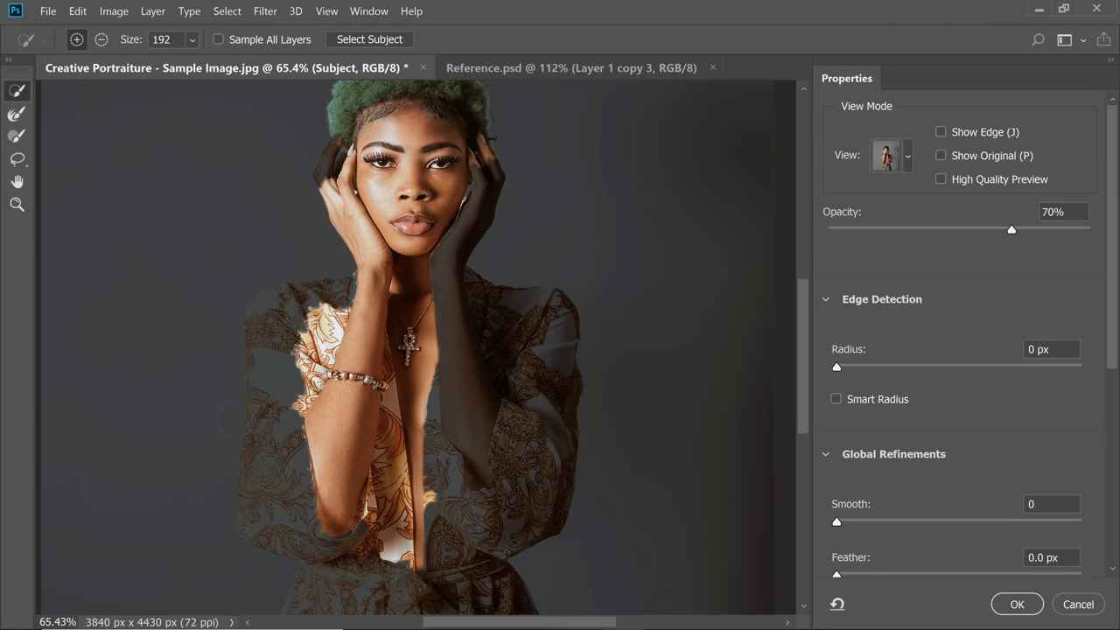
mouse_move(337, 328)
left_mouse_down()
mouse_move(289, 337)
mouse_move(279, 385)
mouse_move(306, 521)
mouse_move(368, 539)
left_mouse_up()
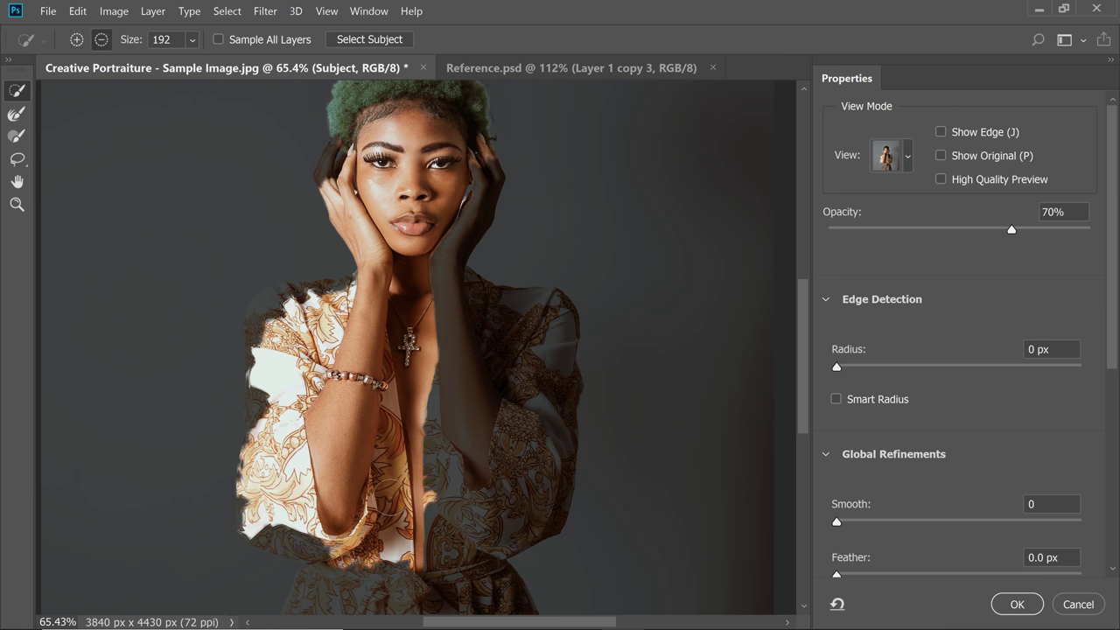
- Subtract the face and arm from the selection and quick-select the studio backdrop on both sides of the woman instead
scroll(415, 329, "down", 4, "alt")
left_click_drag(415, 329, 428, 310)
left_click_drag(283, 167, 288, 270)
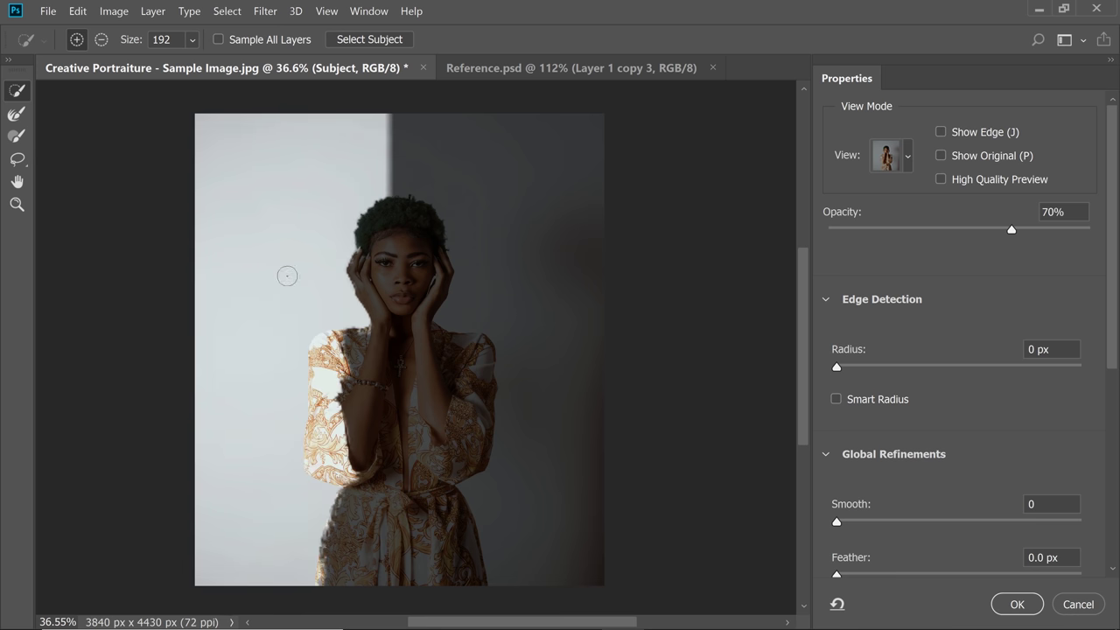
left_click(529, 189)
left_click(520, 381)
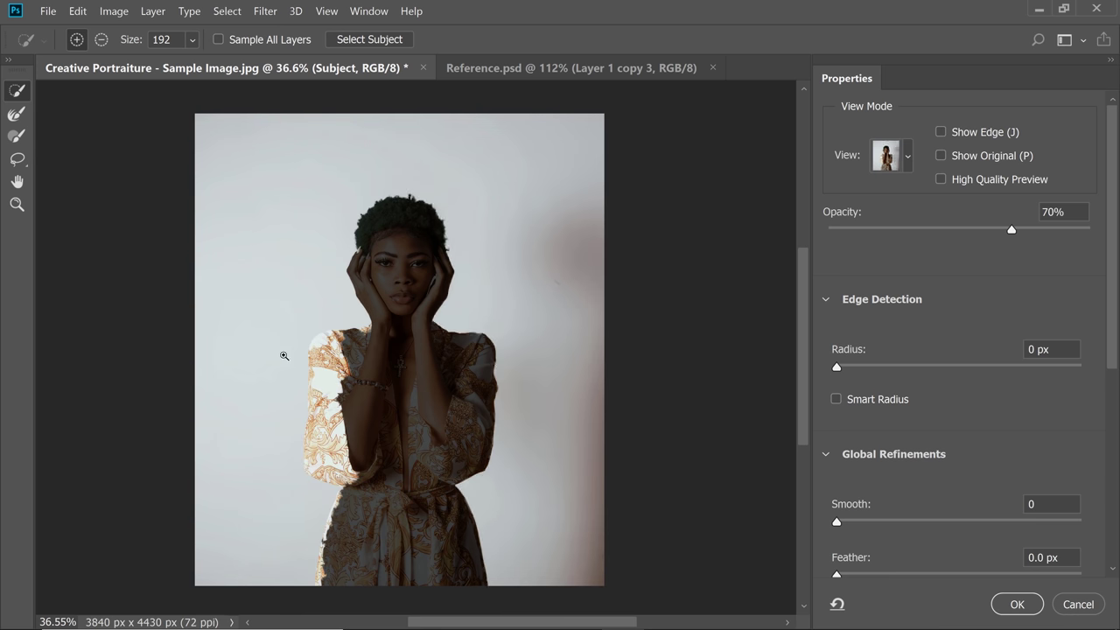
- Subtract the dress's shoulder and upper sleeve from the backdrop selection using a quick selection brush of size 107
left_click_drag(365, 331, 413, 323)
left_click_drag(412, 323, 451, 358)
left_click_drag(403, 408, 354, 412)
key("alt")
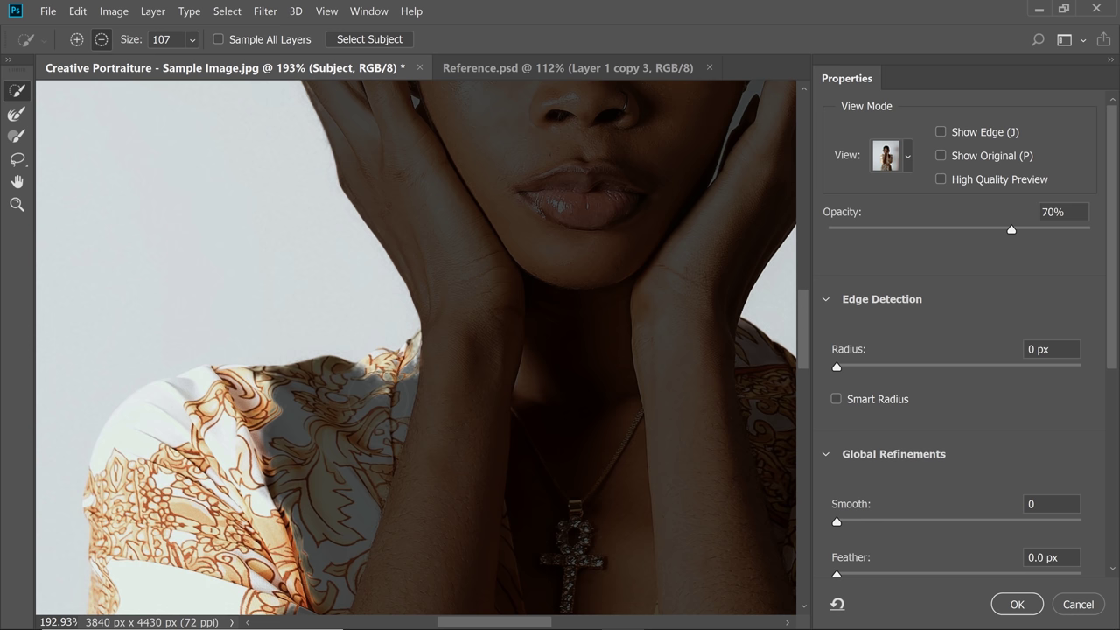
left_click(378, 367, "alt")
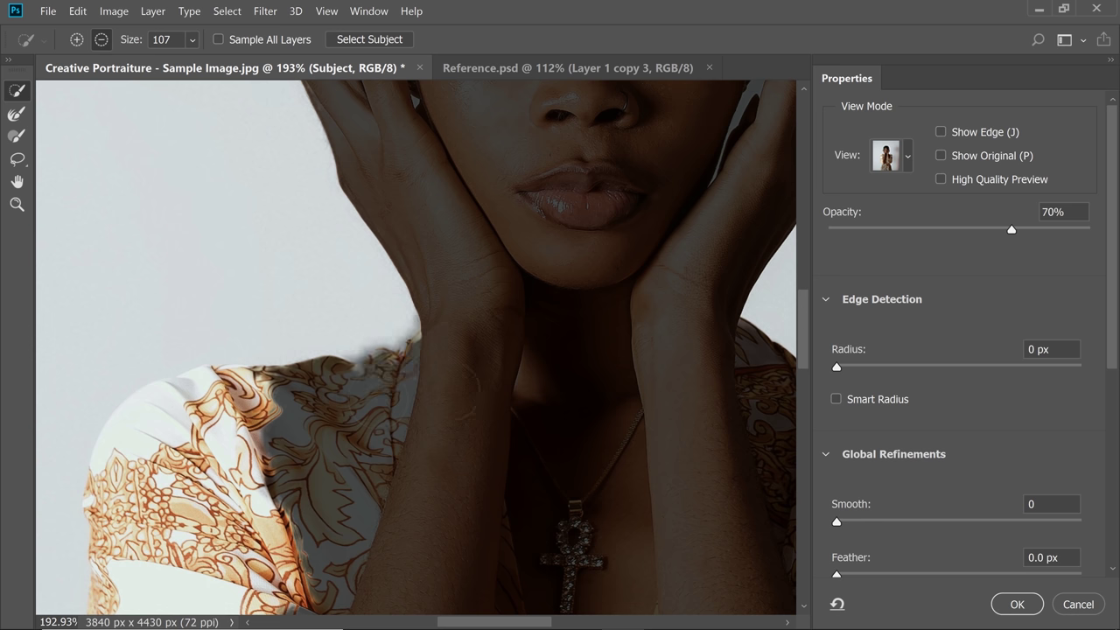
left_click_drag(261, 468, 429, 299)
mouse_move(376, 236)
left_mouse_down()
mouse_move(302, 289)
mouse_move(328, 357)
mouse_move(398, 210)
mouse_move(389, 403)
mouse_move(416, 468)
mouse_move(461, 357)
left_mouse_up()
- Subtract the remaining sleeve edge, elbow and skirt edge from the backdrop selection, refining with a brush size of 60
scroll(431, 170, "down", 5)
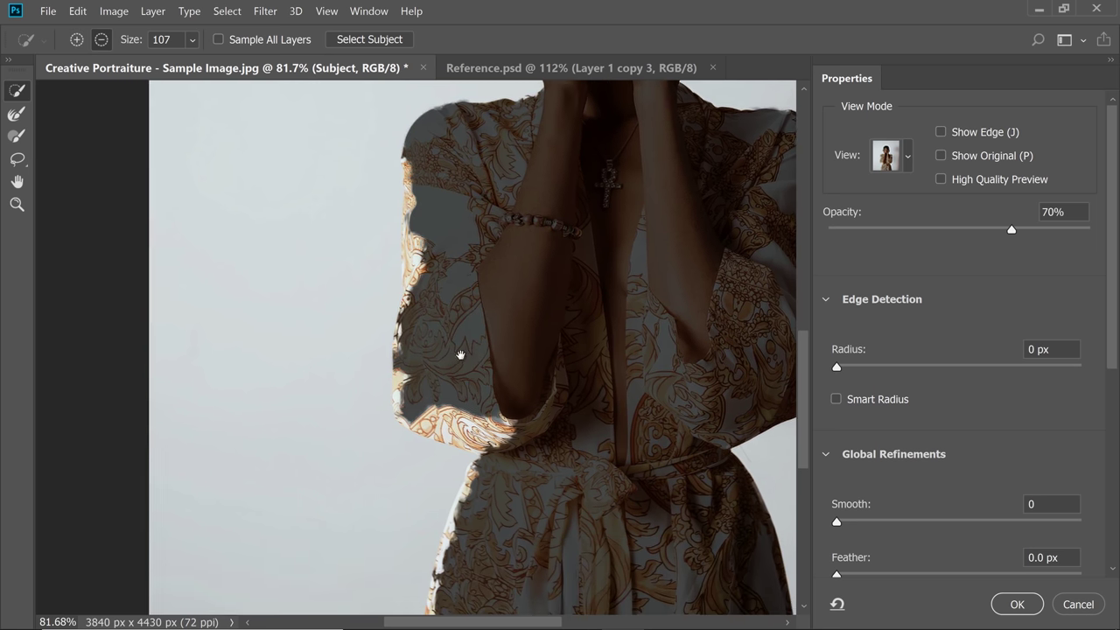
scroll(460, 356, "up", 3)
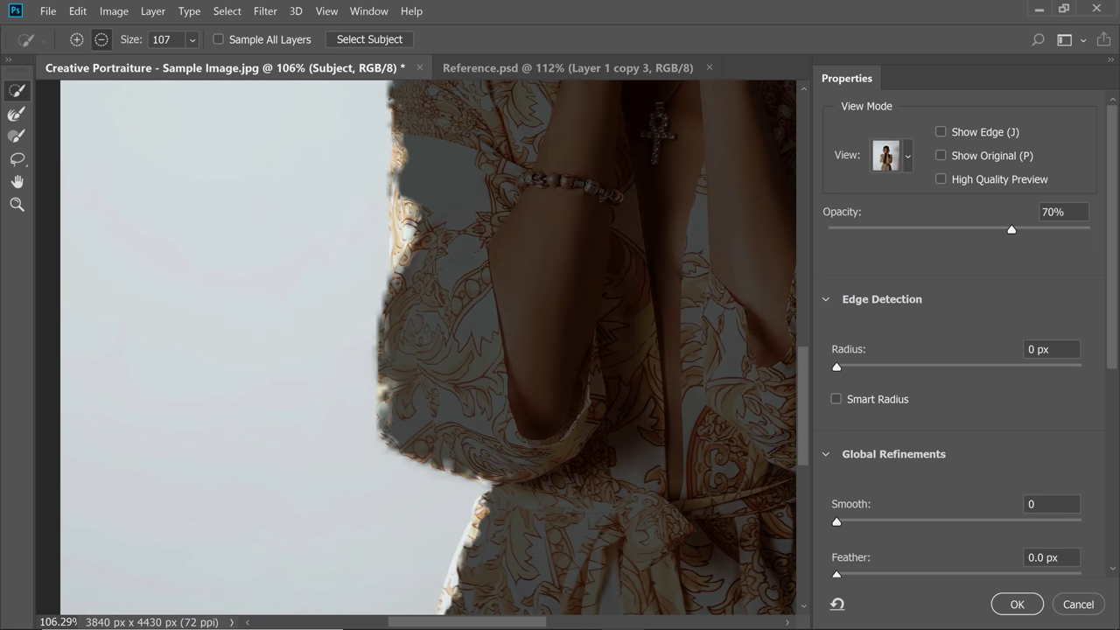
scroll(394, 261, "down", 3)
scroll(394, 261, "up", 6)
mouse_move(414, 181)
left_mouse_down()
mouse_move(421, 303)
mouse_move(411, 305)
left_mouse_up()
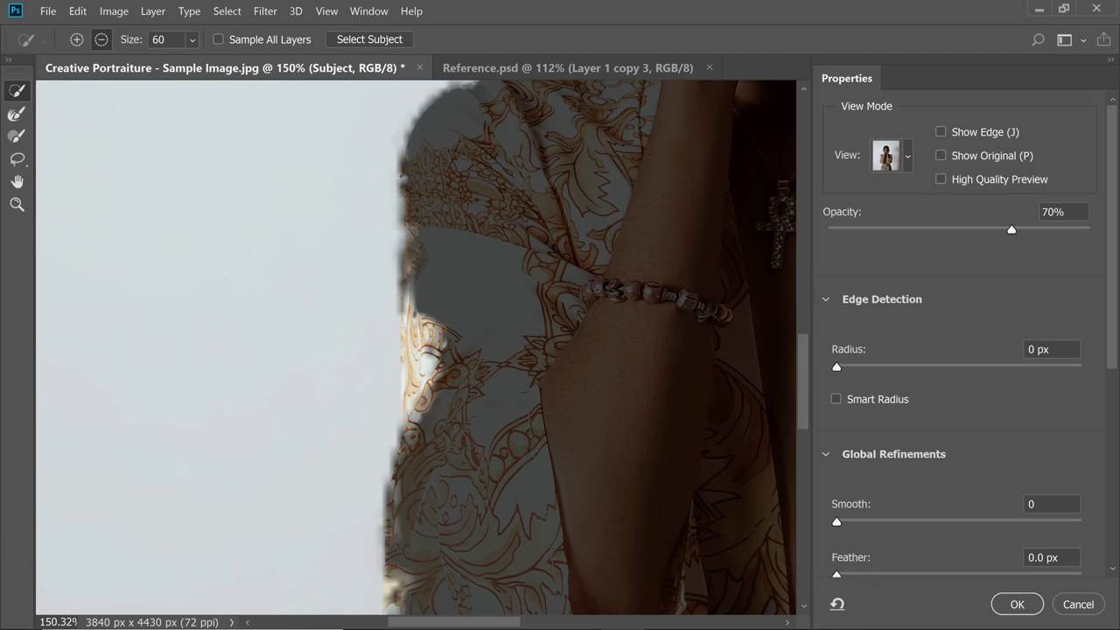
left_click_drag(430, 466, 417, 266)
left_click_drag(399, 324, 408, 420)
left_click_drag(441, 418, 453, 440)
scroll(495, 445, "down", 10)
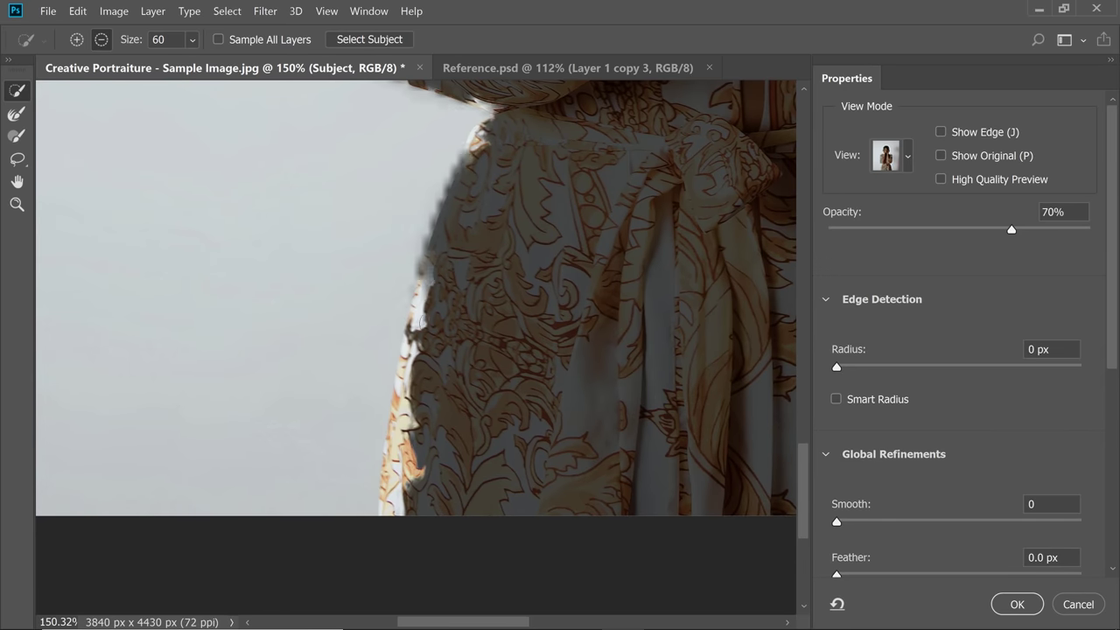
- Invert the backdrop selection so that the woman is selected
key("ctrl+0")
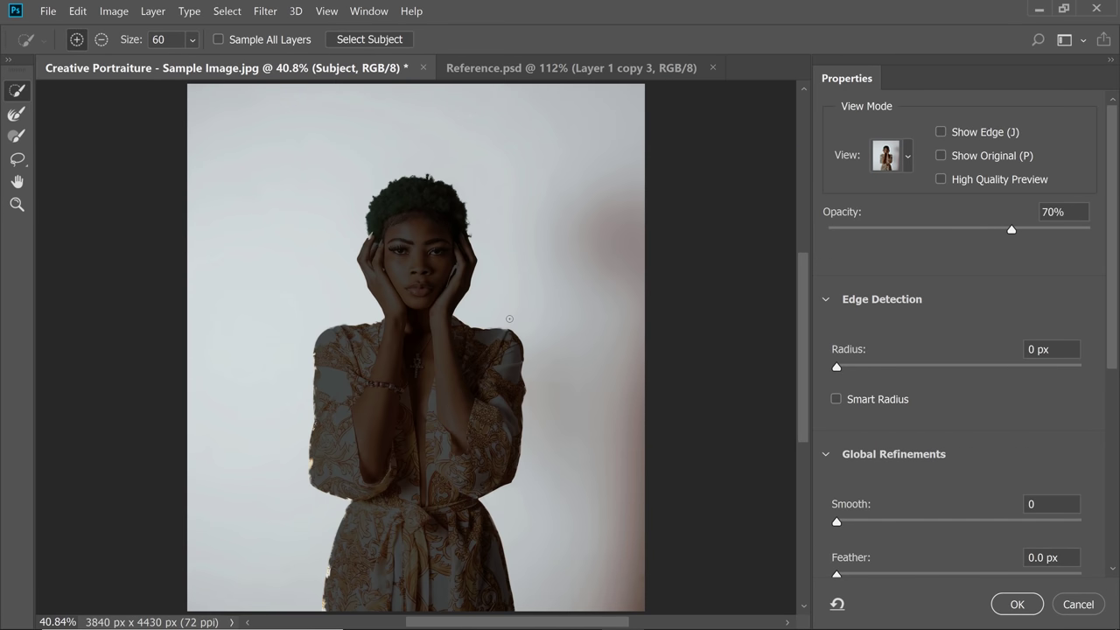
left_click_drag(1114, 293, 1076, 435)
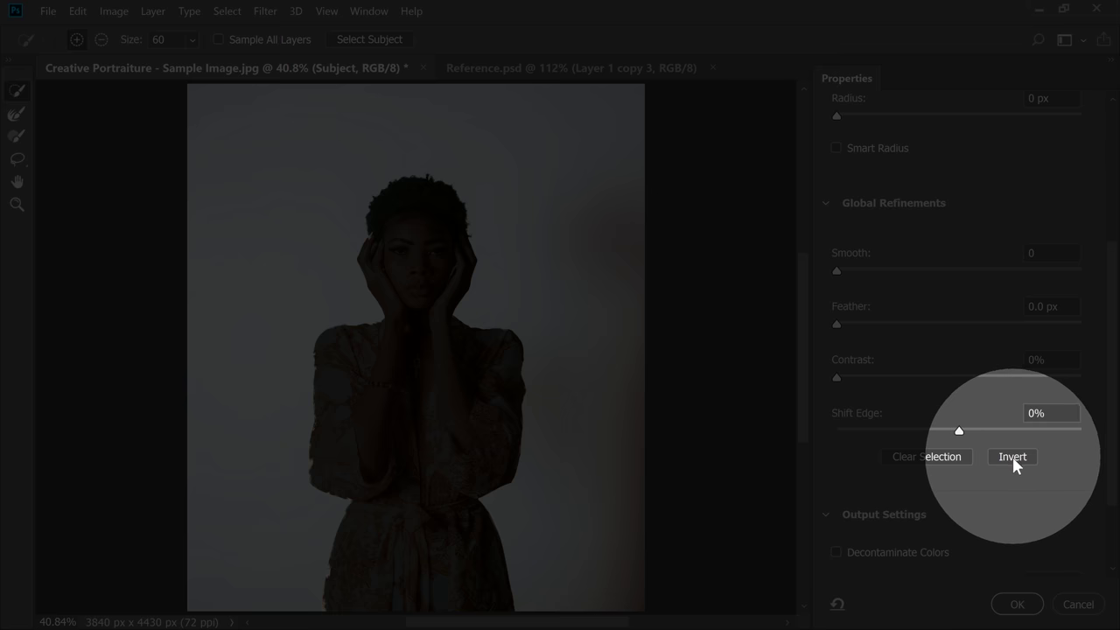
left_click(1013, 457)
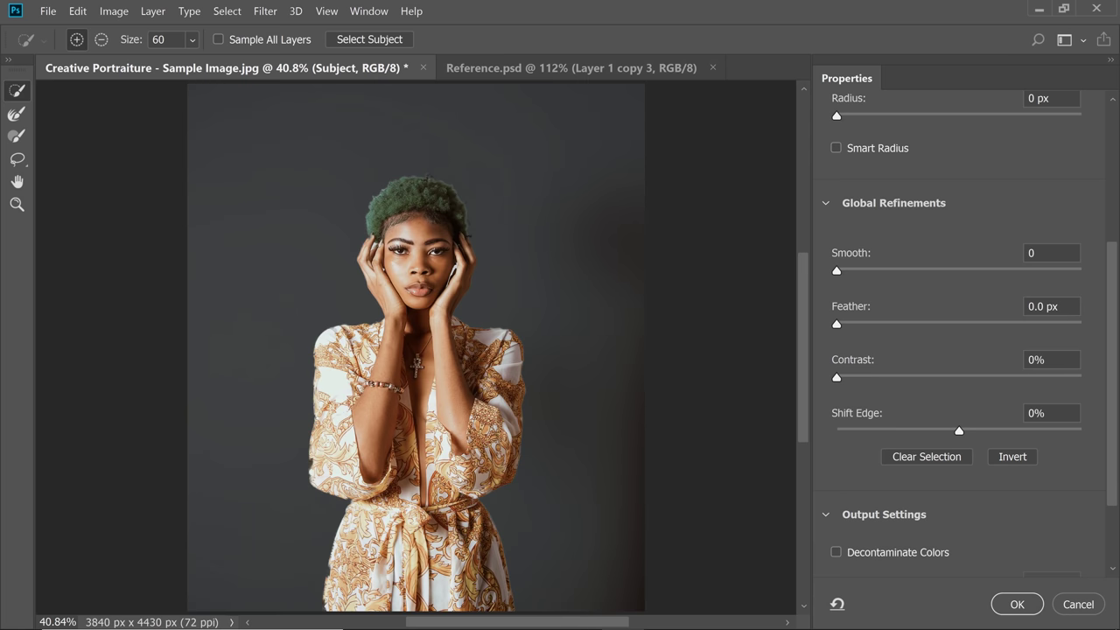
- Subtract the small backdrop gap between the fingers and the cheek from the selection with a brush size of 5
mouse_move(440, 279)
left_mouse_down()
mouse_move(601, 268)
mouse_move(509, 326)
left_mouse_up()
mouse_move(583, 338)
left_mouse_down()
mouse_move(536, 338)
mouse_move(574, 345)
left_mouse_up()
mouse_move(574, 344)
left_mouse_down()
mouse_move(533, 334)
mouse_move(592, 300)
mouse_move(521, 429)
left_mouse_up()
key("alt")
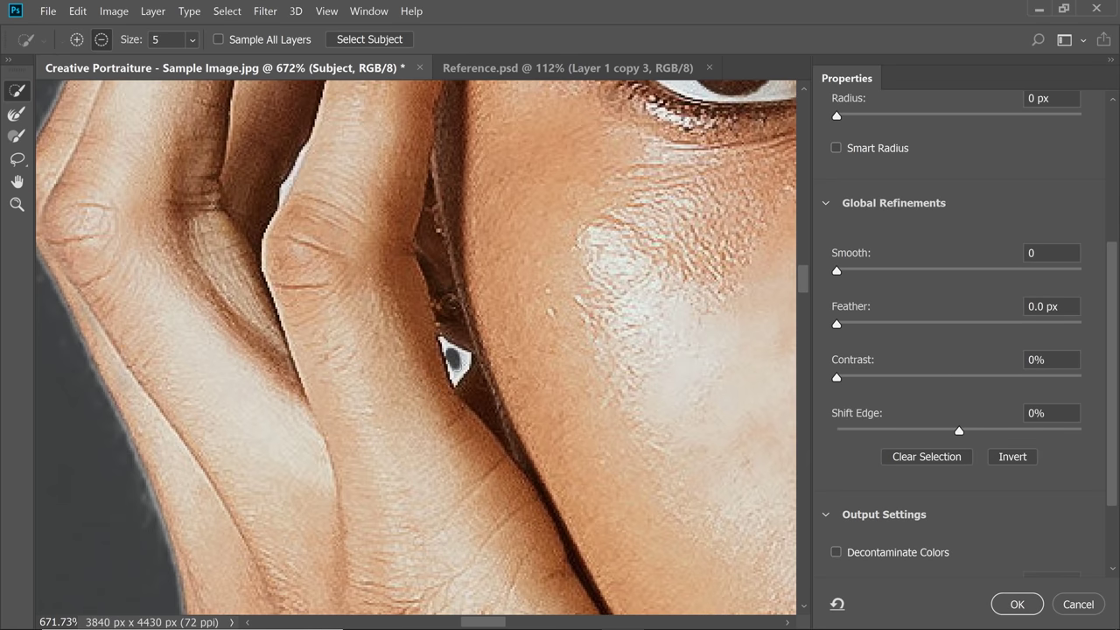
scroll(455, 359, "down", 10)
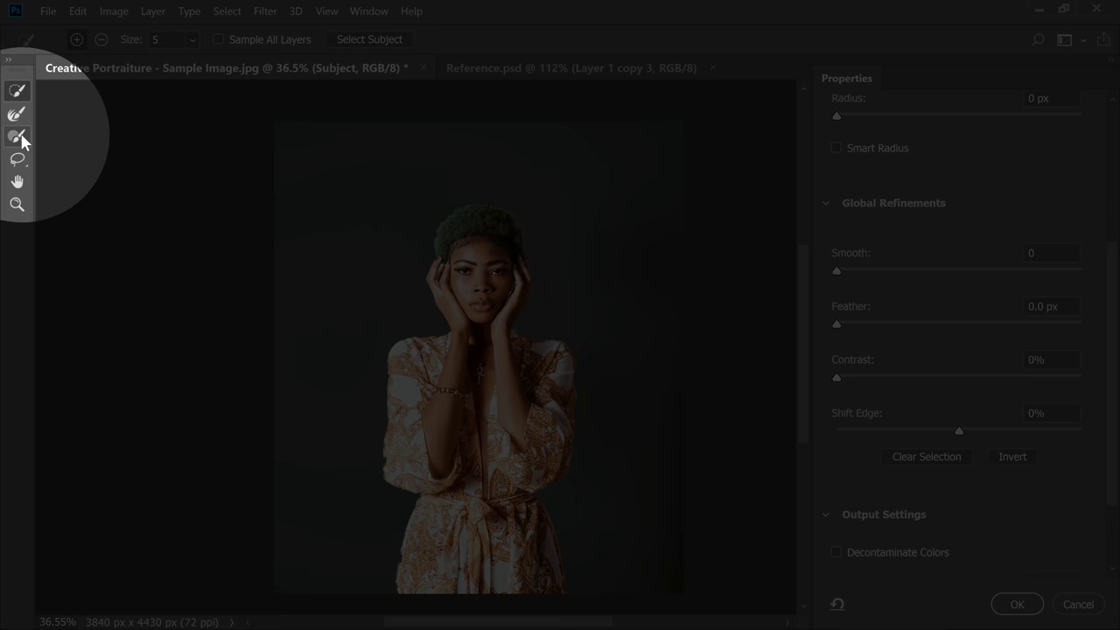
- With the Brush tool at size 61, paint a patch of backdrop beside the fingers into the selection and subtract it again
left_click(16, 138)
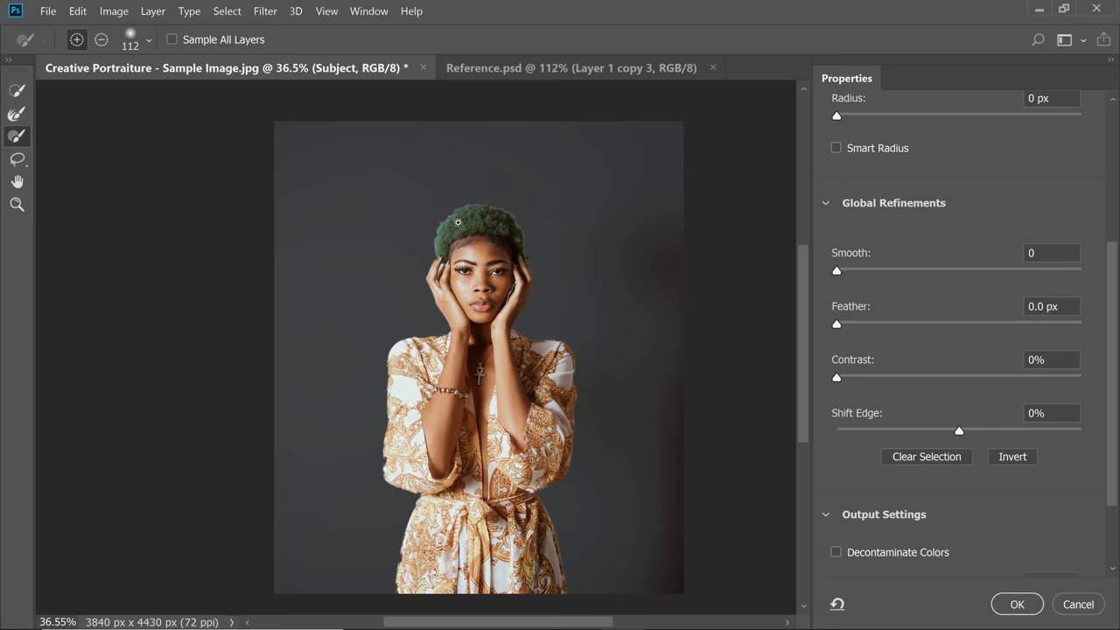
left_click_drag(457, 222, 497, 227)
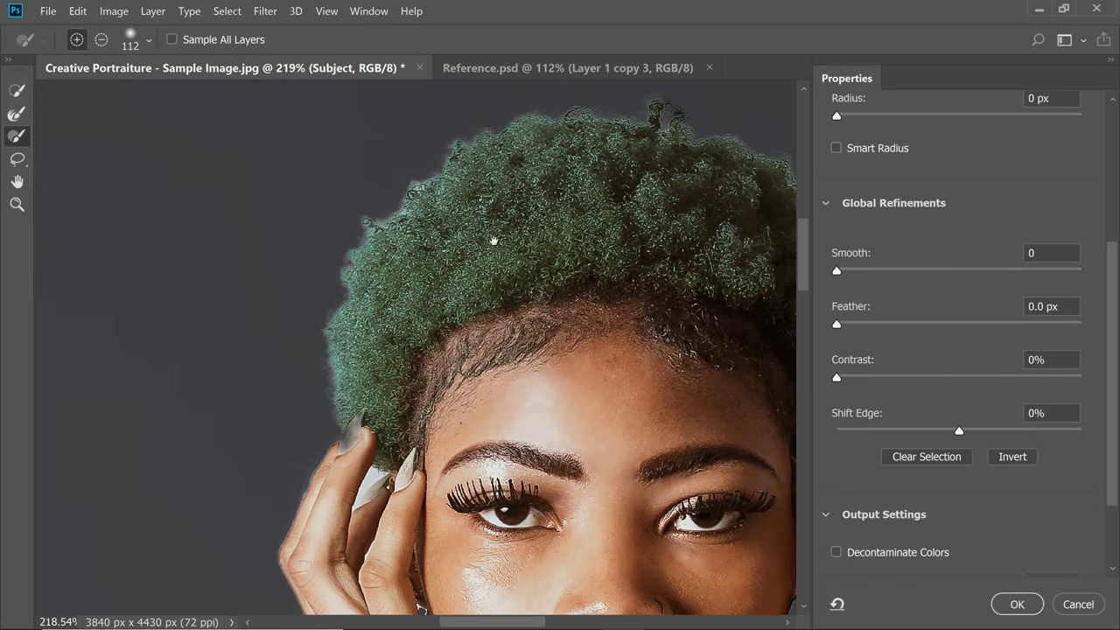
left_click_drag(431, 290, 440, 123)
left_click_drag(338, 321, 364, 308)
mouse_move(298, 345)
left_mouse_down()
mouse_move(341, 303)
mouse_move(300, 381)
left_mouse_up()
right_click(342, 311, "alt")
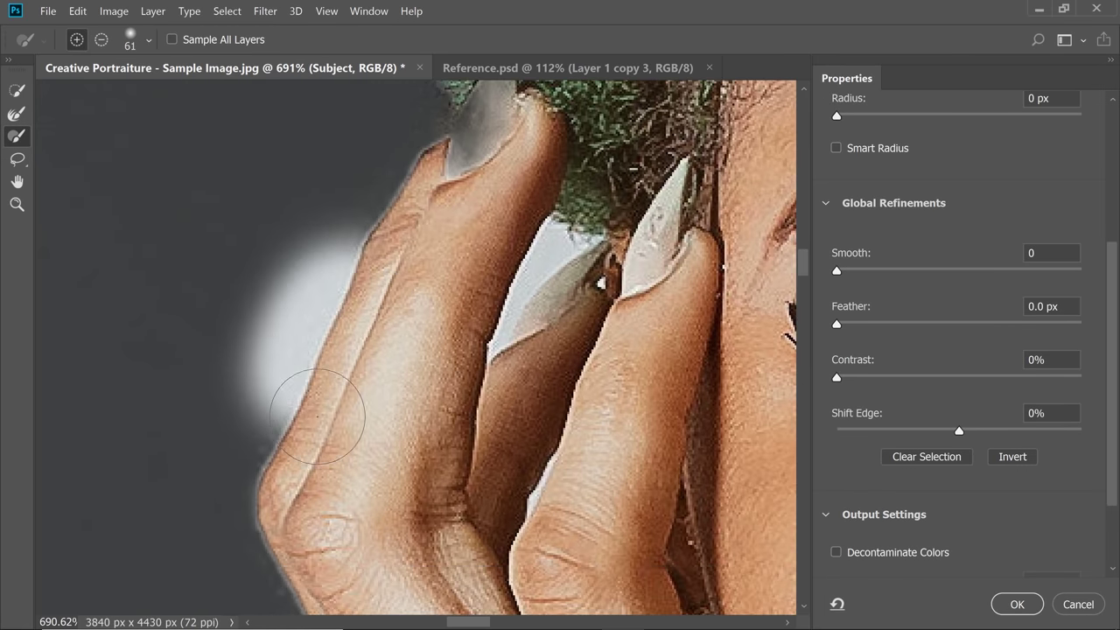
key("alt")
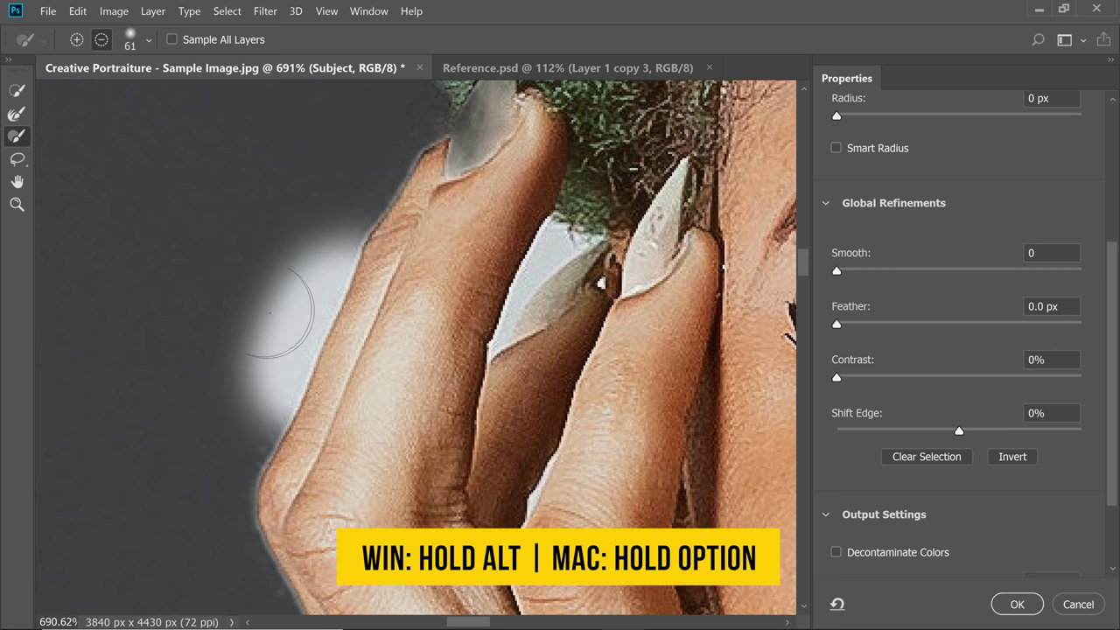
mouse_move(290, 233)
left_mouse_down()
mouse_move(284, 342)
mouse_move(295, 388)
mouse_move(317, 355)
mouse_move(302, 280)
left_mouse_up()
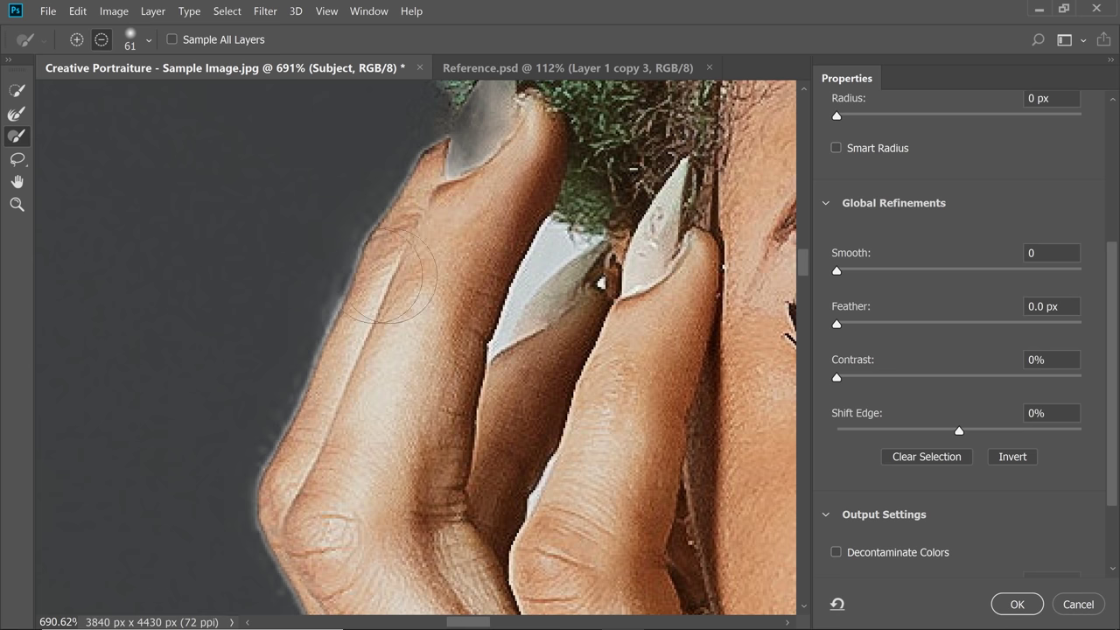
- Refine the selection along the outer edge of the green hair with the Refine Edge Brush at size 103
key("ctrl+0")
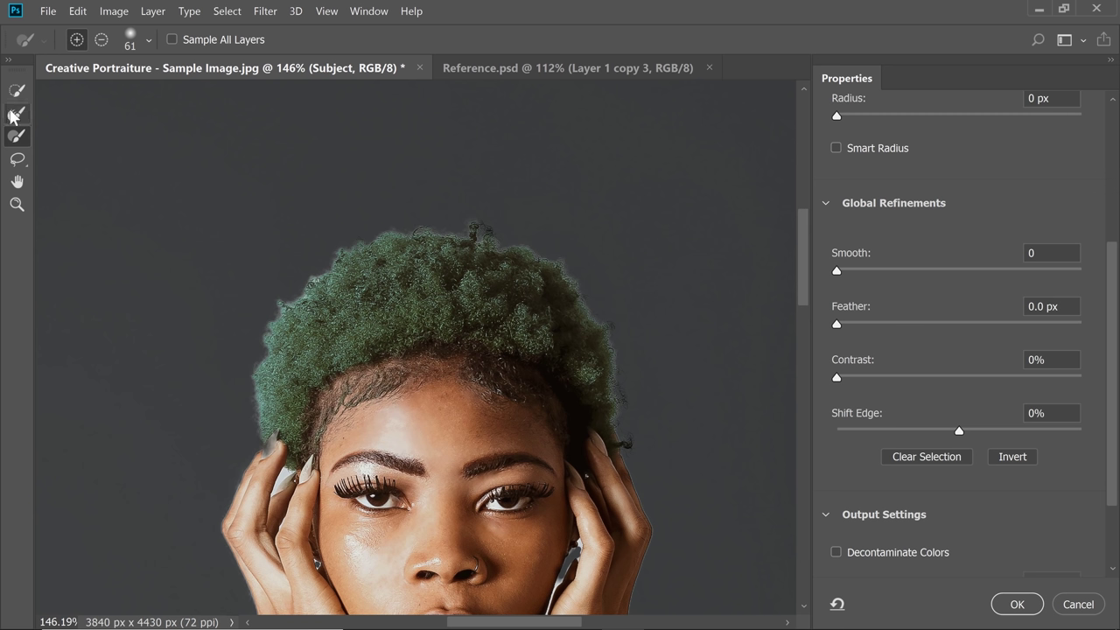
left_click(17, 117)
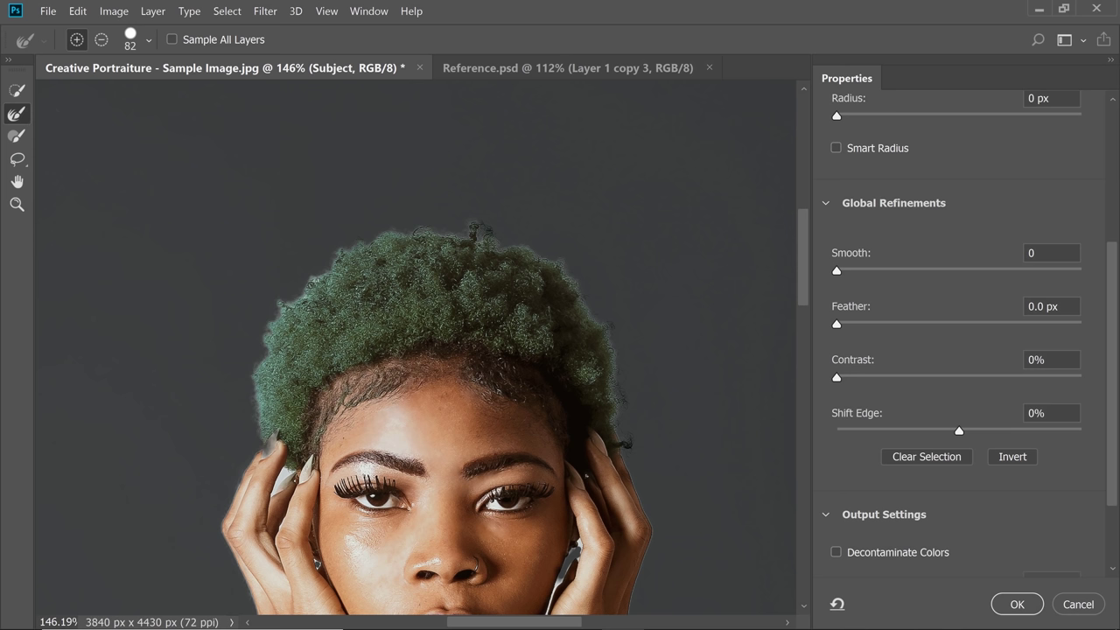
key("bracketright")
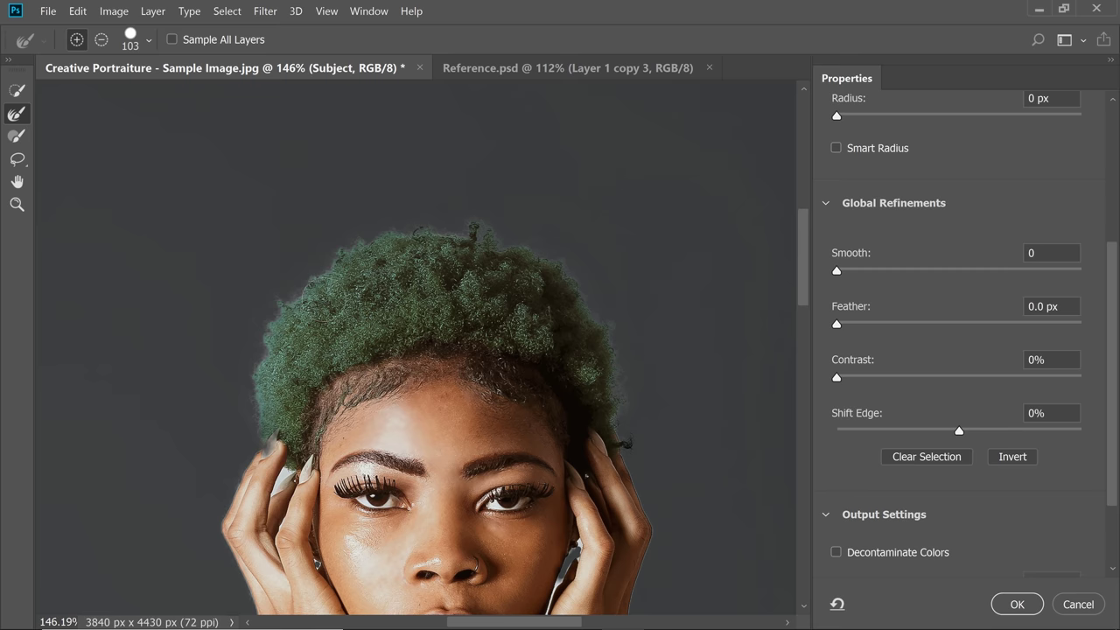
left_click_drag(322, 279, 365, 278)
left_click_drag(569, 262, 330, 305)
left_click_drag(620, 348, 451, 287)
- Clean up the selection edge along the robe's shoulder with the Brush tool at size 7
scroll(464, 341, "down", 2)
scroll(482, 385, "right", 1)
scroll(401, 477, "down", 3)
scroll(400, 320, "down", 2)
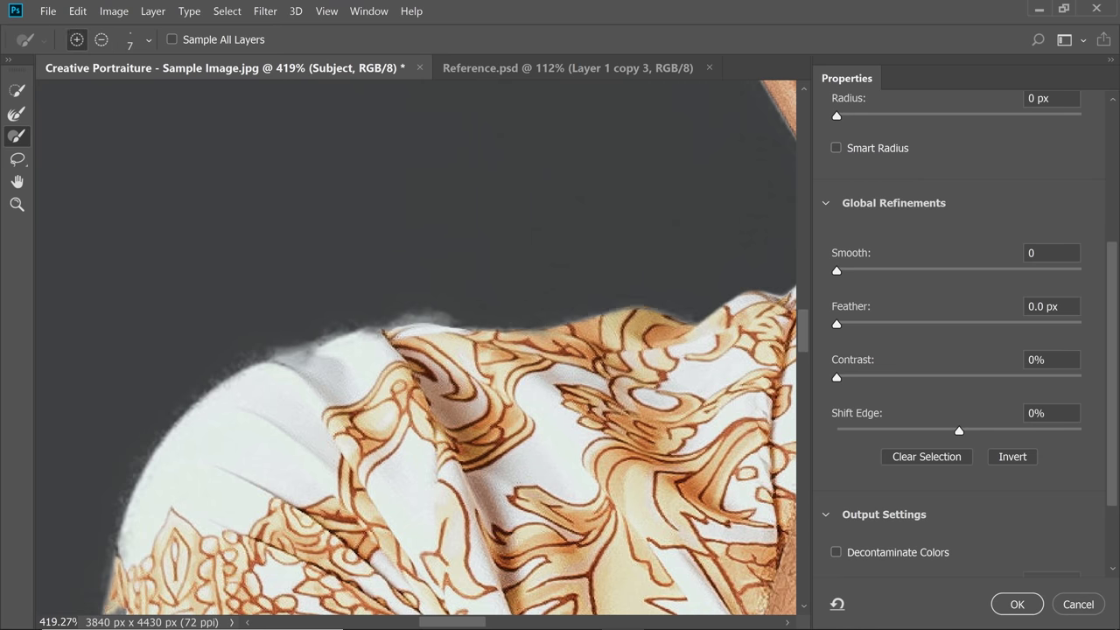
mouse_move(700, 317)
left_mouse_down()
mouse_move(385, 325)
mouse_move(267, 364)
mouse_move(334, 323)
left_mouse_up()
left_click_drag(325, 326, 254, 372)
left_click_drag(548, 292, 618, 285)
mouse_move(191, 495)
left_mouse_down()
mouse_move(180, 596)
mouse_move(363, 118)
left_mouse_up()
- Paint along the robe's outer sleeve edge to correct the selection, enlarging the brush for the wider areas
left_click_drag(1111, 252, 1111, 113)
left_click_drag(355, 241, 359, 300)
left_click_drag(350, 175, 339, 438)
mouse_move(348, 298)
left_mouse_down()
mouse_move(341, 473)
mouse_move(326, 158)
left_mouse_up()
left_click_drag(347, 490, 372, 380)
key("]")
key("]")
key("]")
key("]")
key("]")
key("]")
key("]")
left_click_drag(371, 411, 382, 344)
mouse_move(376, 569)
left_mouse_down()
mouse_move(447, 175)
mouse_move(435, 236)
left_mouse_up()
- Correct the remaining sleeve and skirt edges of the selection with a smaller brush, finishing at size 10
key("[")
key("[")
key("[")
key("[")
key("[")
key("[")
mouse_move(356, 507)
left_mouse_down()
mouse_move(348, 557)
mouse_move(337, 324)
left_mouse_up()
mouse_move(647, 595)
left_mouse_down()
mouse_move(558, 160)
mouse_move(635, 280)
mouse_move(595, 395)
left_mouse_up()
left_click_drag(586, 525, 591, 161)
key("]")
key("]")
left_click_drag(513, 264, 495, 305)
left_click_drag(464, 525, 478, 455)
- Check the skirt and sleeve edges at 61% overlay opacity and set the opacity to 100%
left_click_drag(1017, 228, 989, 228)
scroll(462, 504, "right", 10)
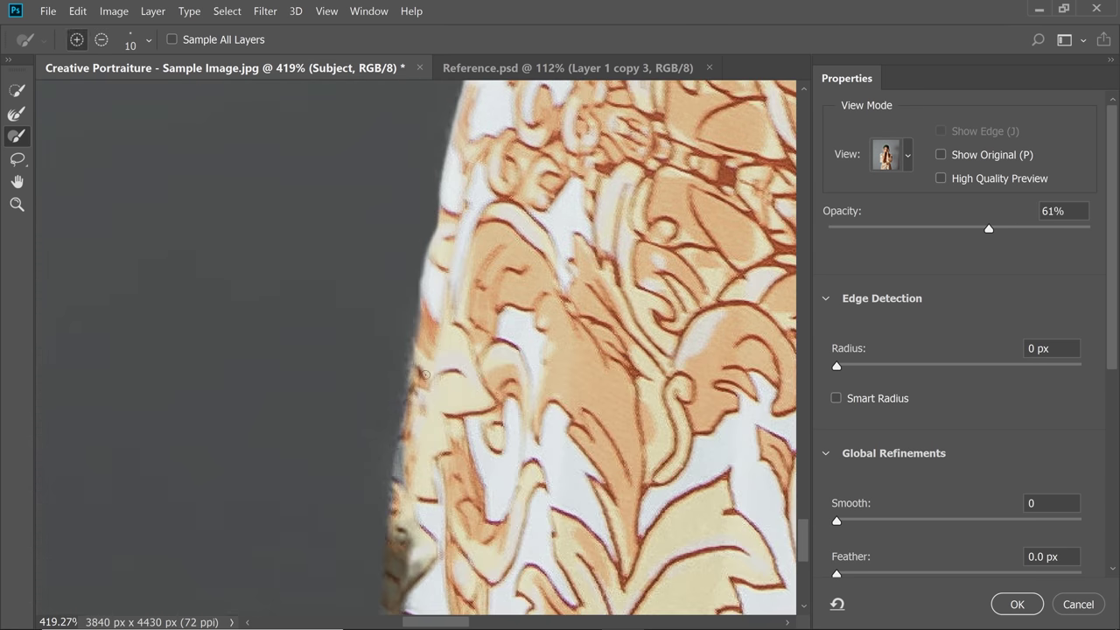
scroll(382, 350, "up", 10)
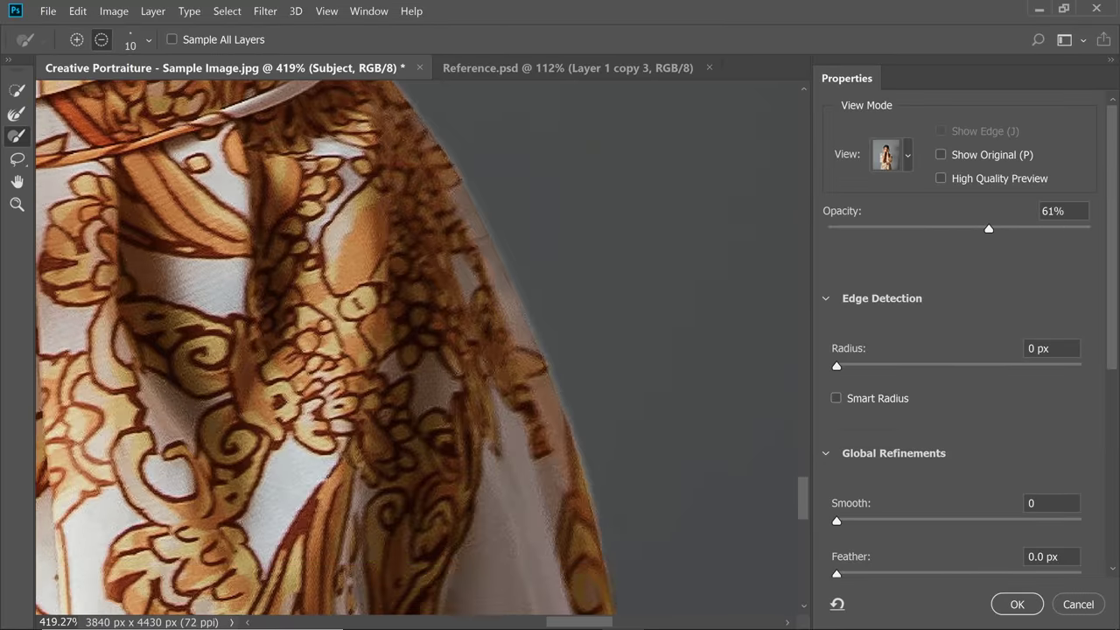
key("8")
key("2")
key("0")
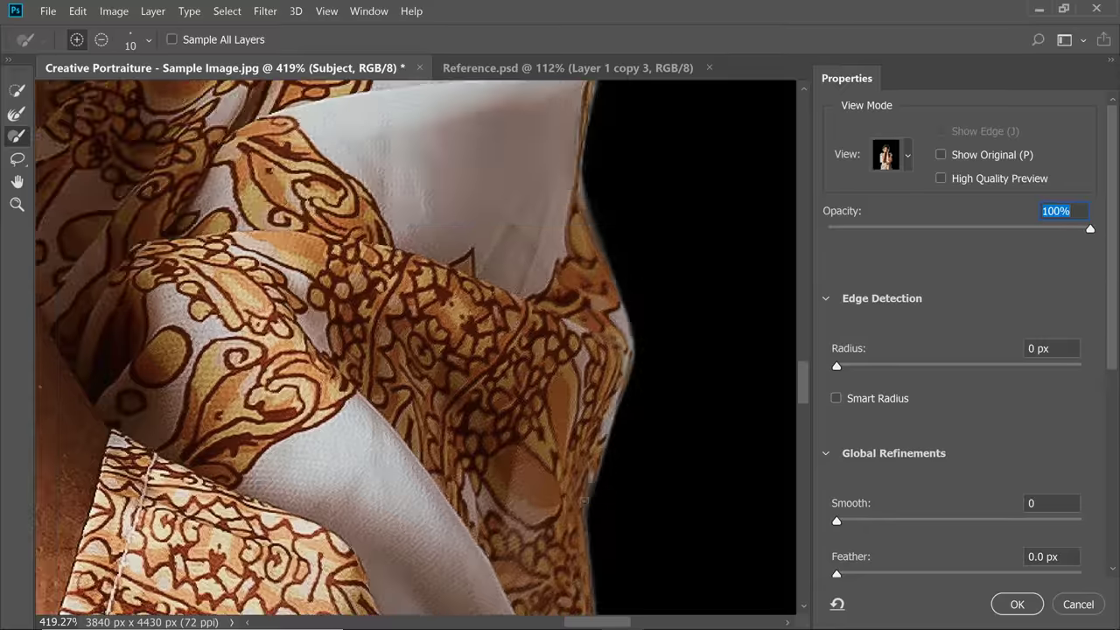
- Subtract the white backdrop gap between the cheek and the hand from the selection with a small brush
scroll(416, 350, "down", 10)
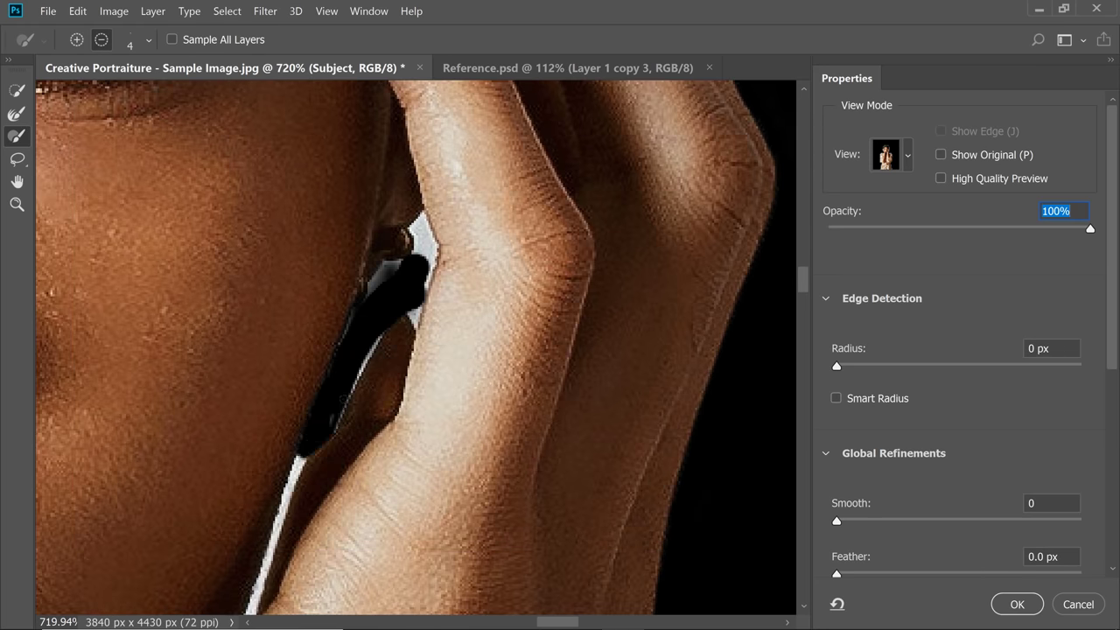
key("]")
key("]")
left_click_drag(350, 324, 385, 267)
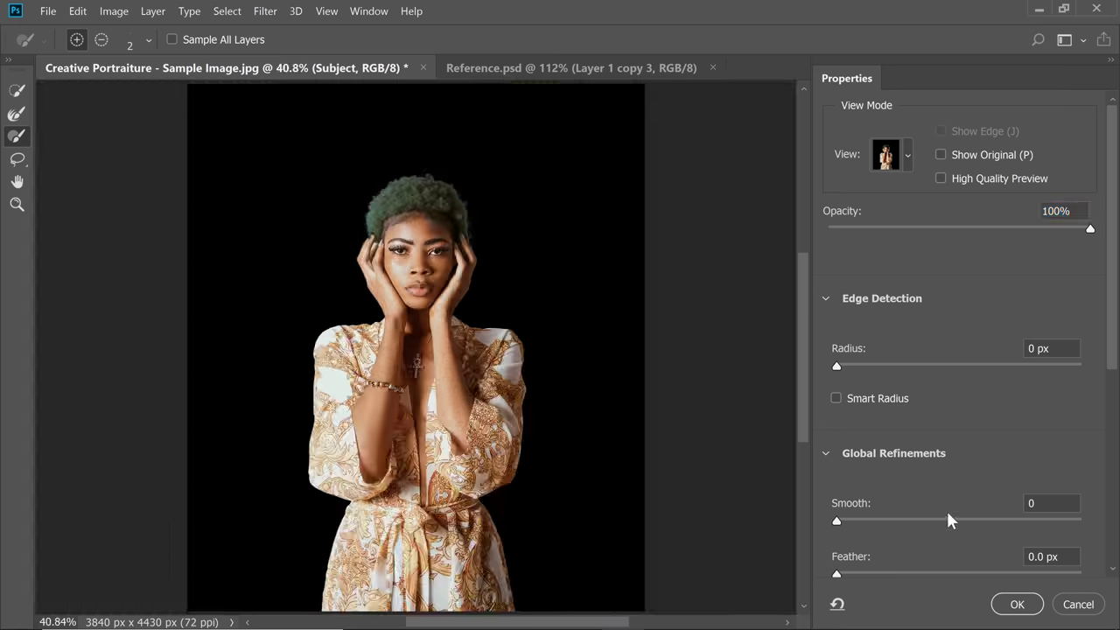
- Output the refined selection as a Layer Mask on the Subject layer
left_click_drag(1117, 346, 1085, 585)
left_click(928, 522)
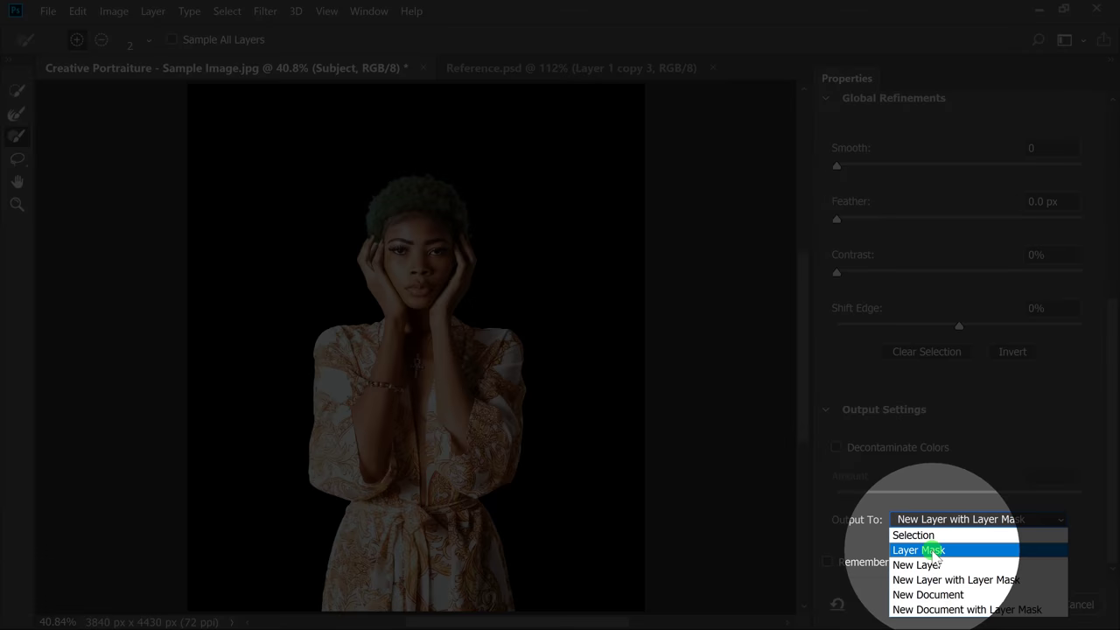
left_click(933, 551)
left_click(1012, 604)
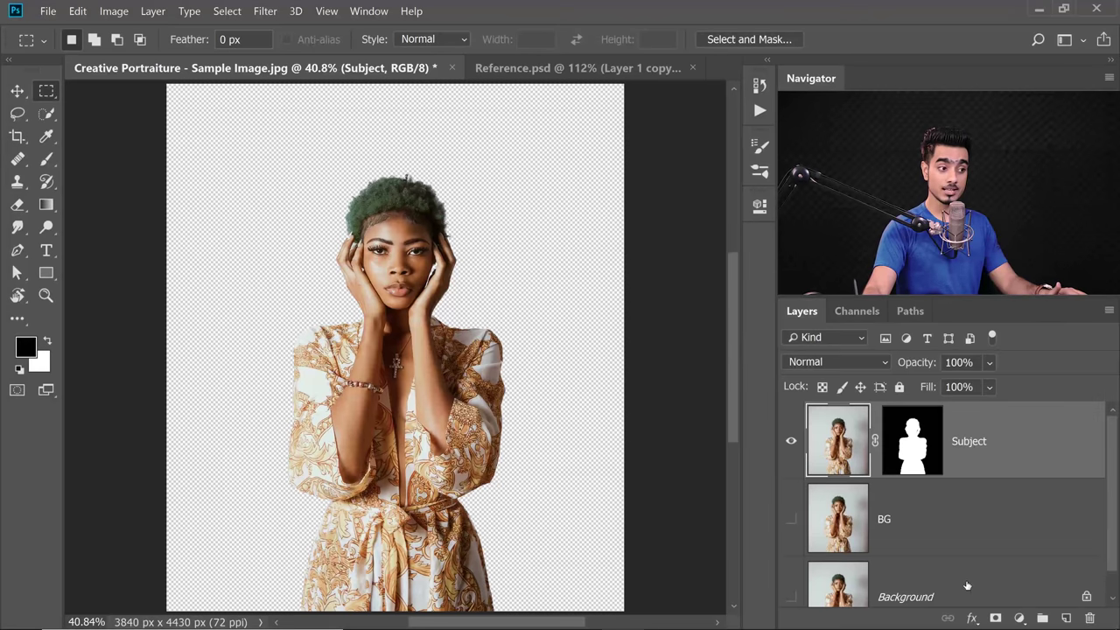
- Add a black (#000000) Solid Color fill layer directly above the Background layer
left_click(961, 593)
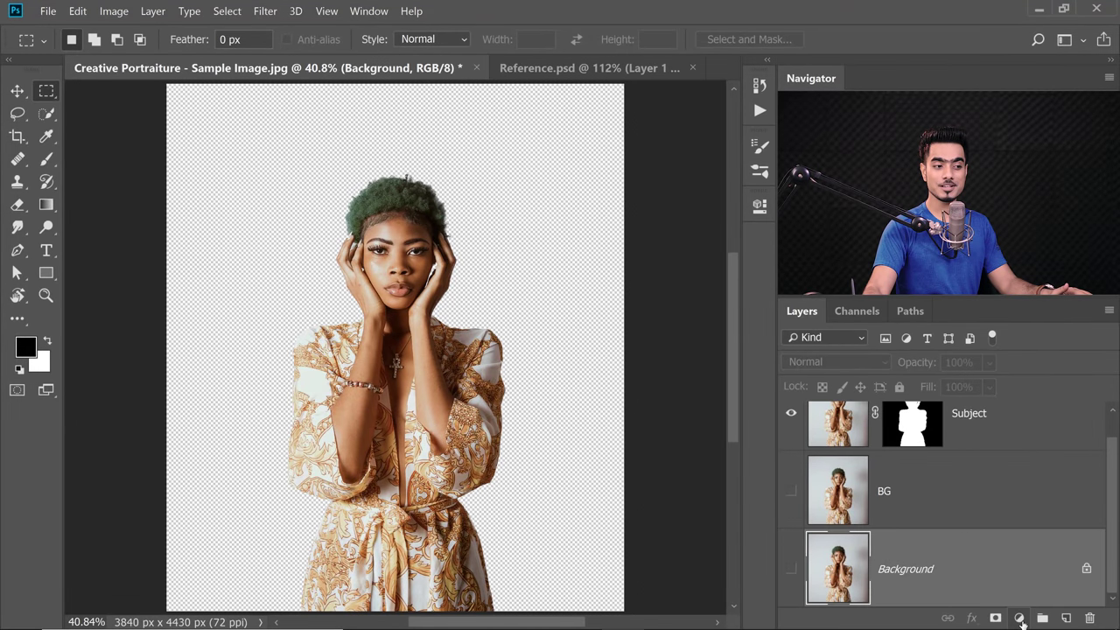
left_click(1020, 618)
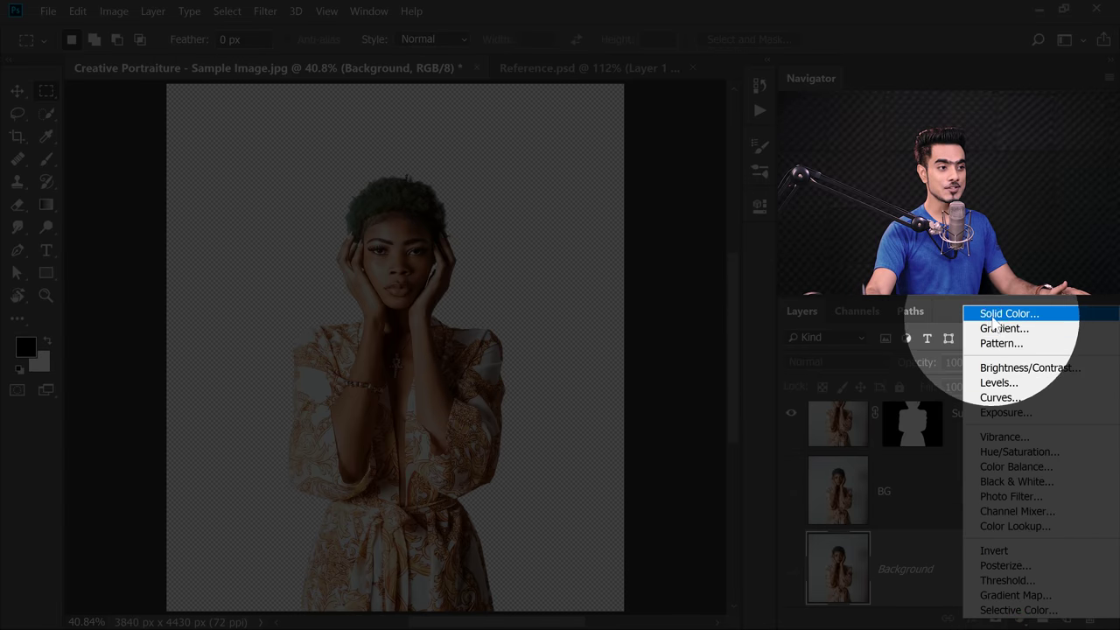
left_click(998, 317)
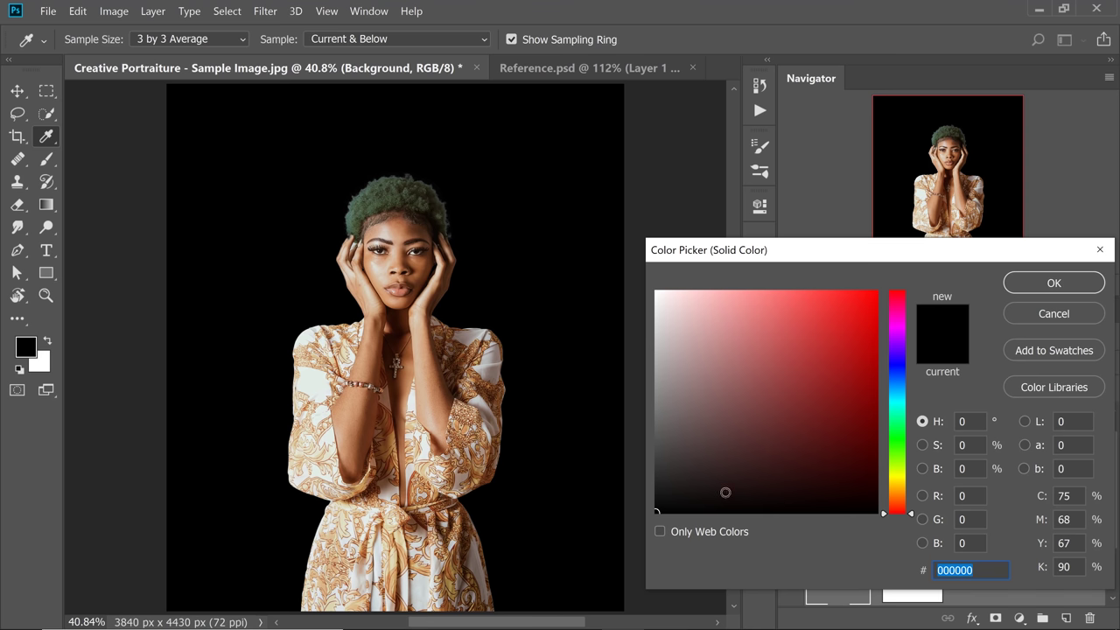
left_click(1048, 285)
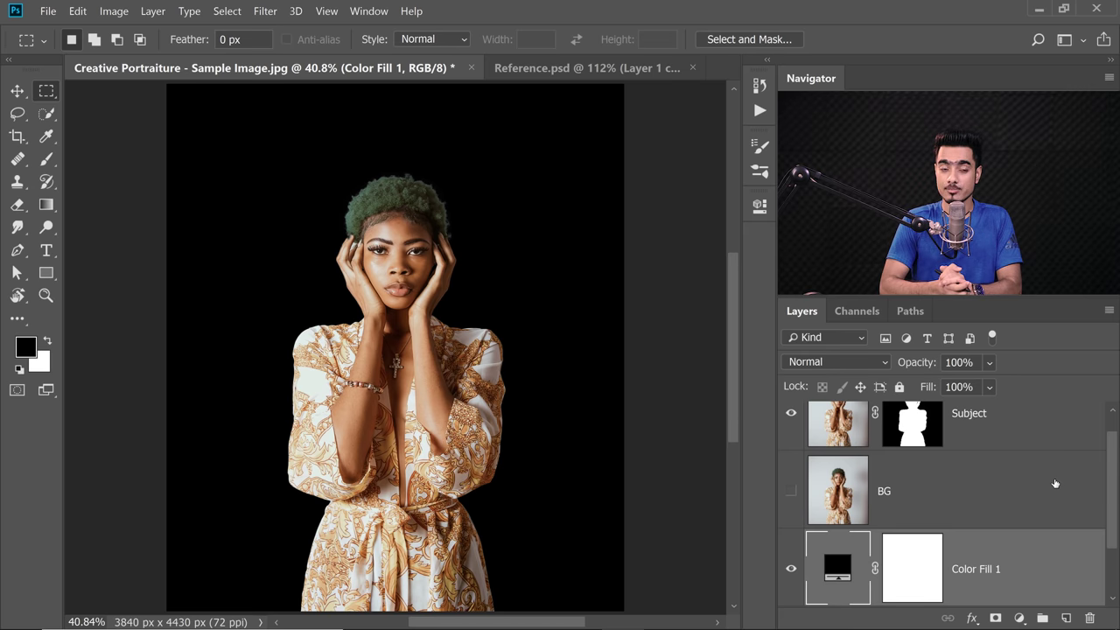
- Widen the canvas equally on both sides to about 7252 px with the Crop tool
left_click_drag(537, 334, 488, 355)
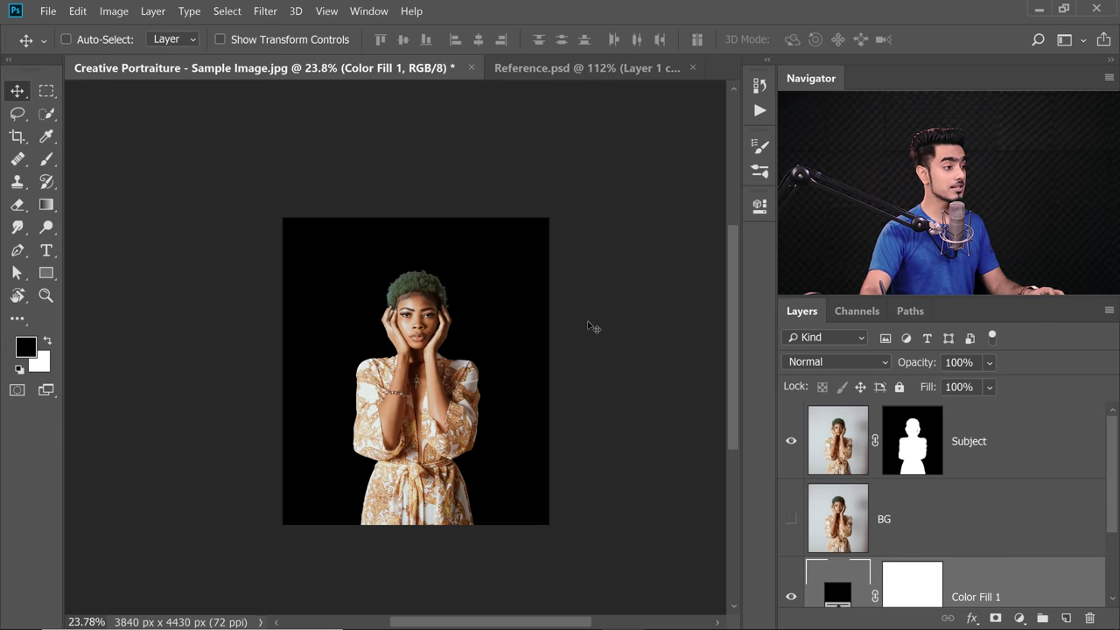
key("c")
left_click_drag(548, 374, 665, 387)
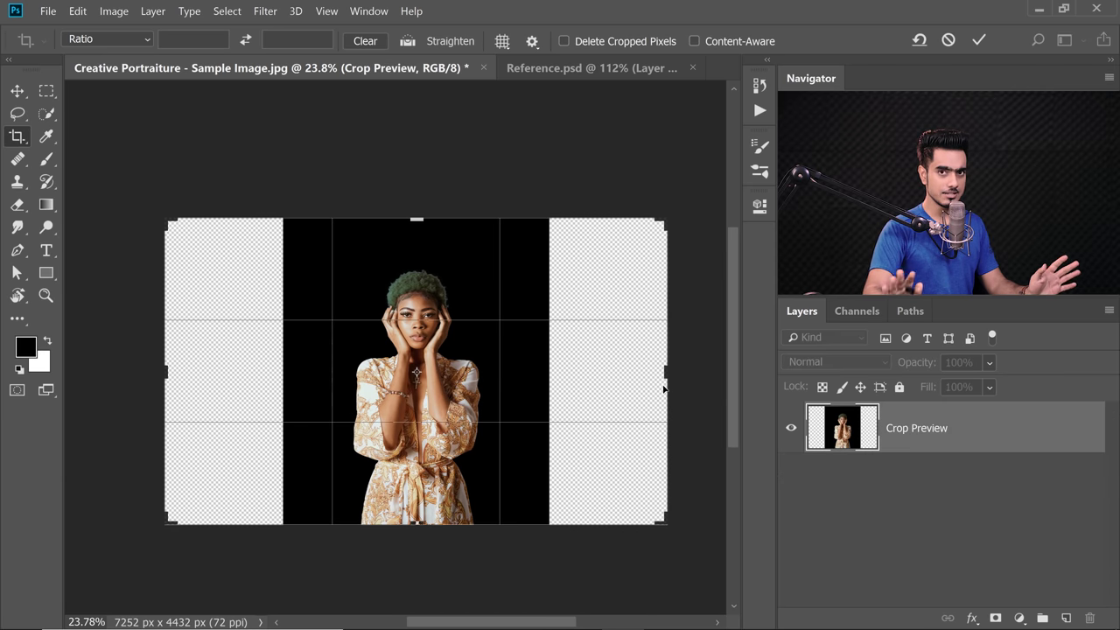
key("Return")
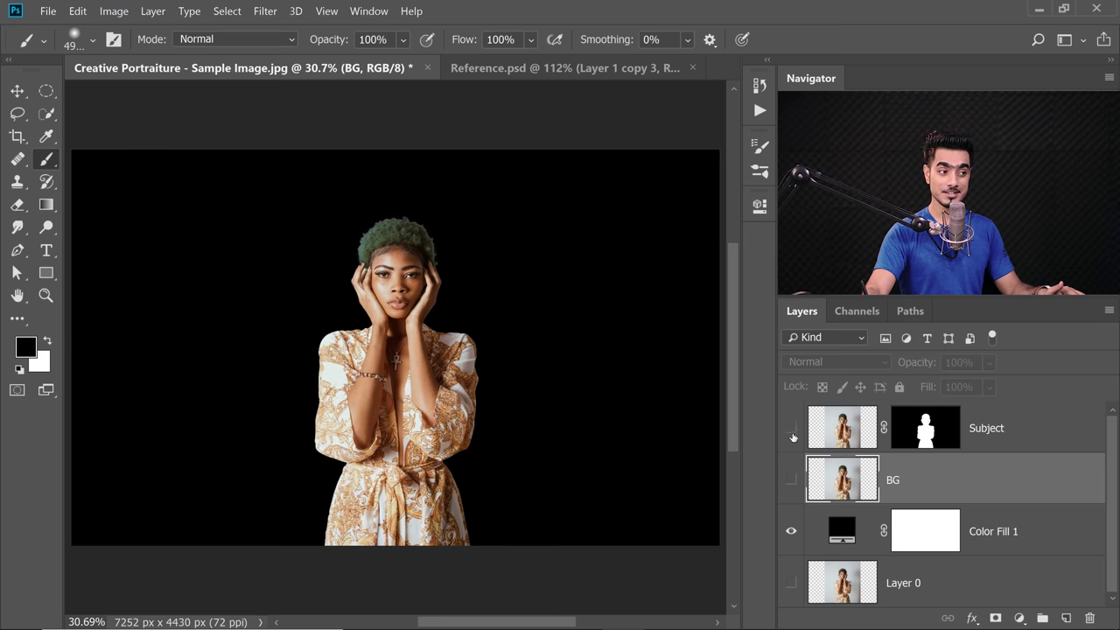
- Hide the Subject layer and show the BG layer
left_click(793, 435)
left_click(791, 479)
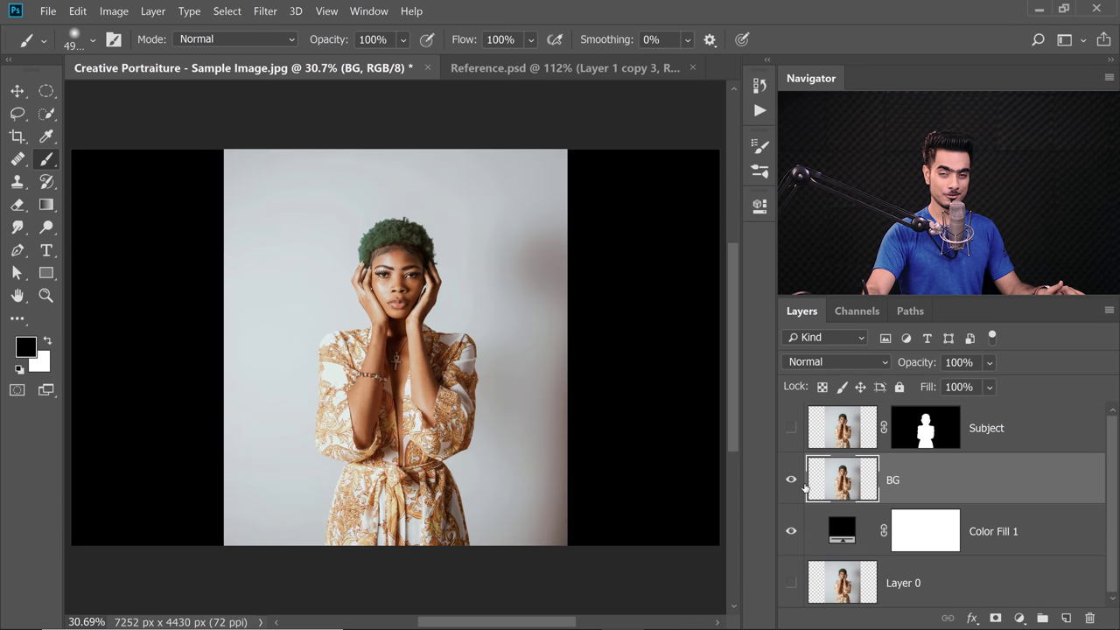
scroll(428, 390, "up", 3)
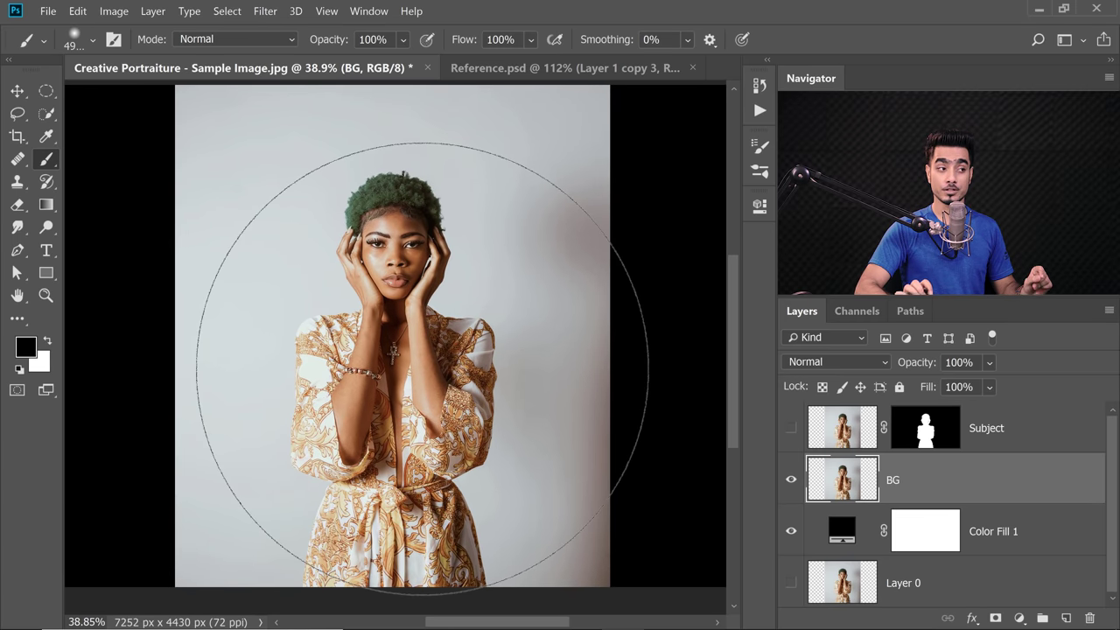
scroll(450, 350, "down", 3)
left_click_drag(501, 375, 467, 401)
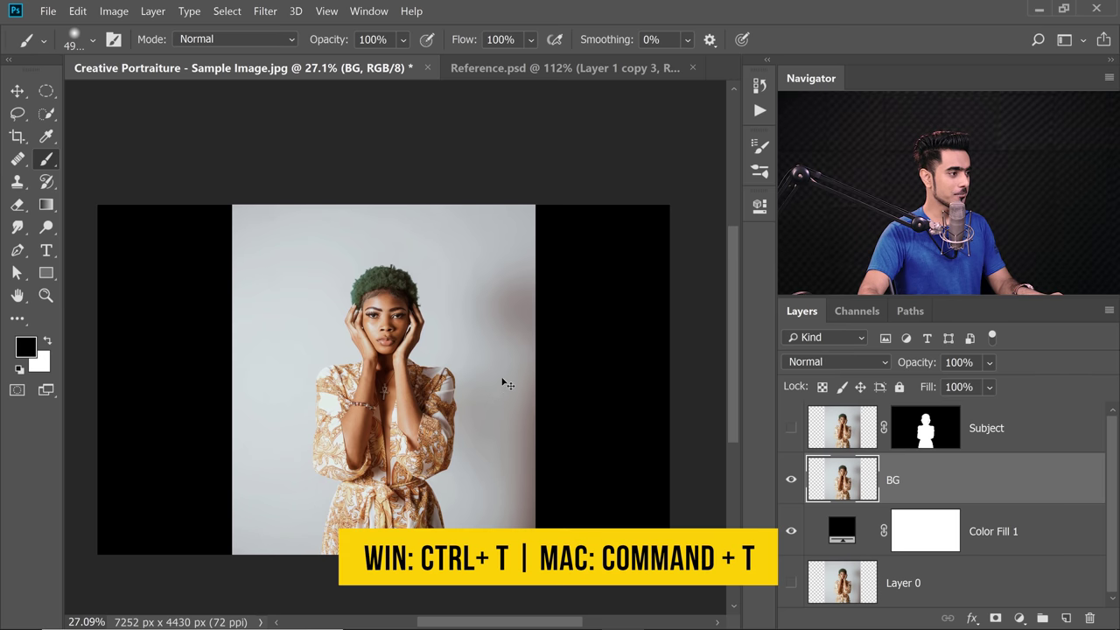
- Scale up the BG layer proportionally with Free Transform and rest its lower edge on the canvas bottom
key("ctrl+t")
left_click_drag(536, 204, 603, 125)
left_click_drag(482, 367, 482, 292)
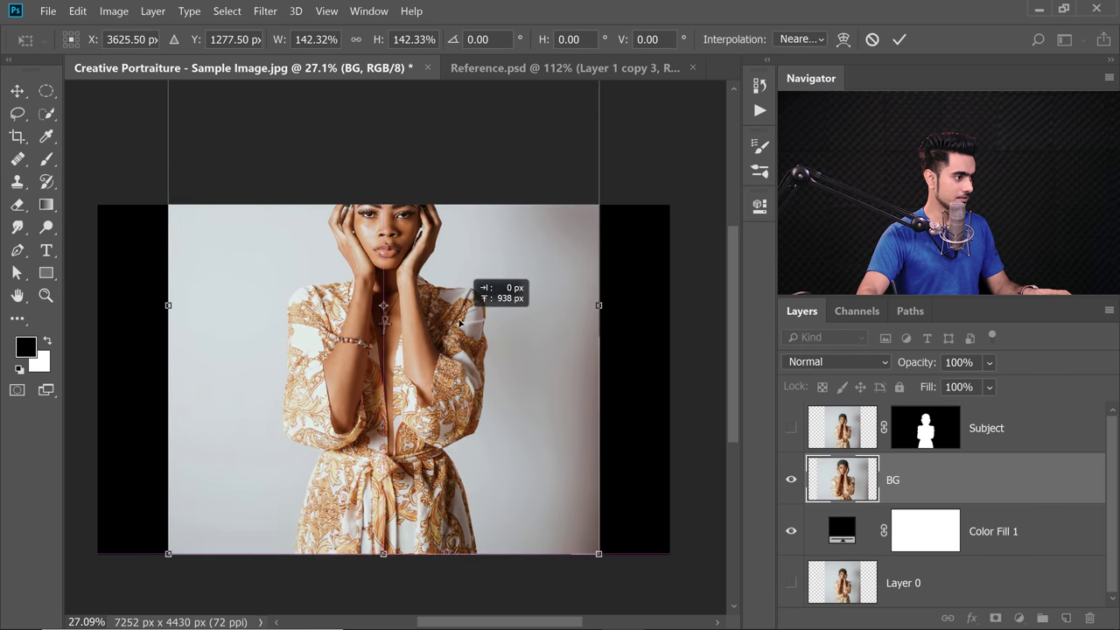
left_click_drag(514, 200, 502, 202)
left_click_drag(569, 103, 546, 141)
left_click_drag(493, 253, 492, 270)
key("Return")
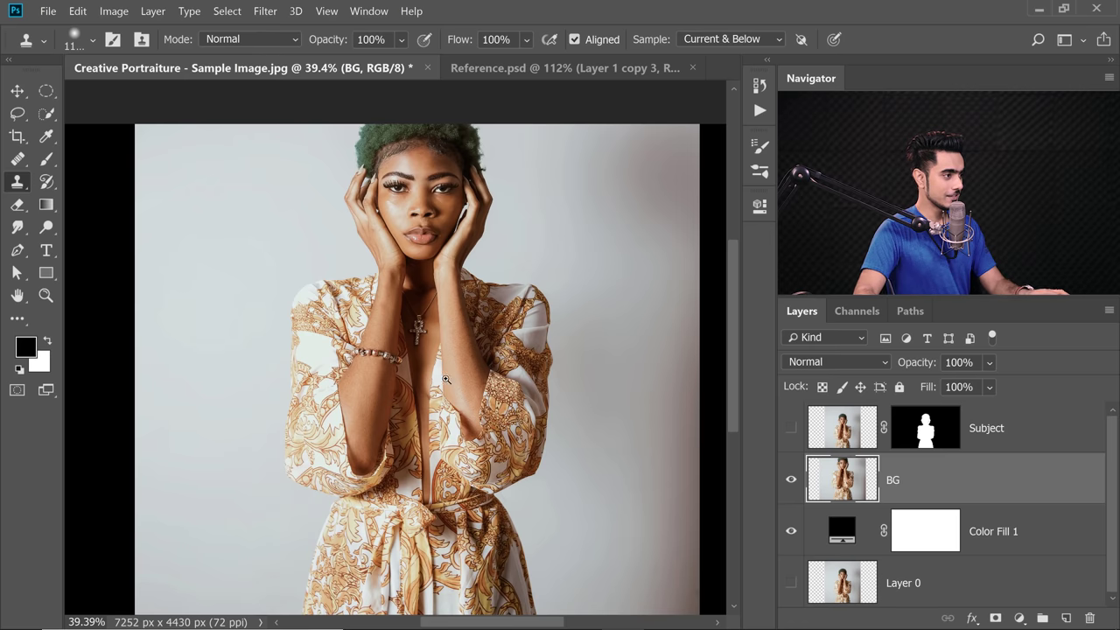
- Clone robe fabric over the bare skin in the lower neckline opening on the BG layer, using the Clone Stamp at size 189
left_click_drag(446, 379, 427, 394)
mouse_move(454, 331)
left_mouse_down()
mouse_move(454, 379)
mouse_move(229, 379)
left_mouse_up()
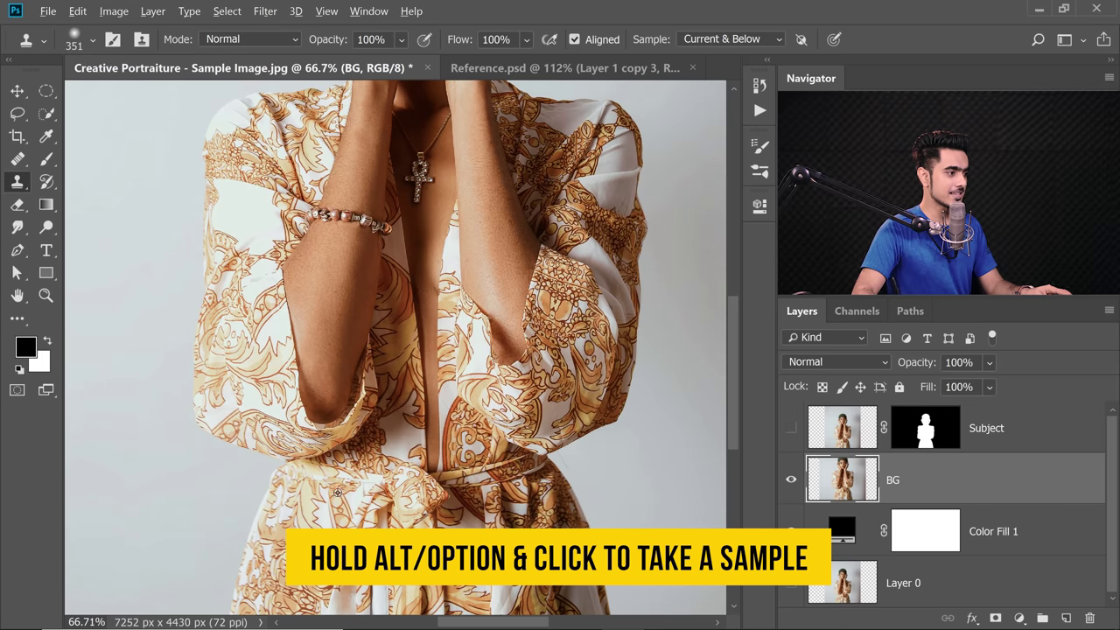
left_click_drag(388, 445, 356, 445)
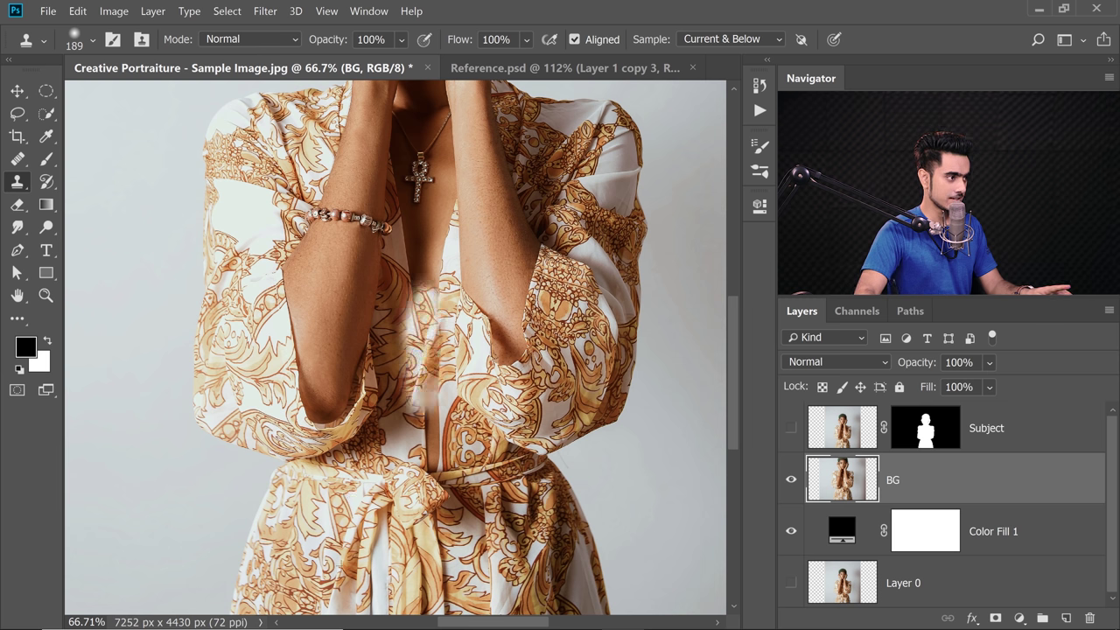
left_click_drag(421, 308, 442, 466)
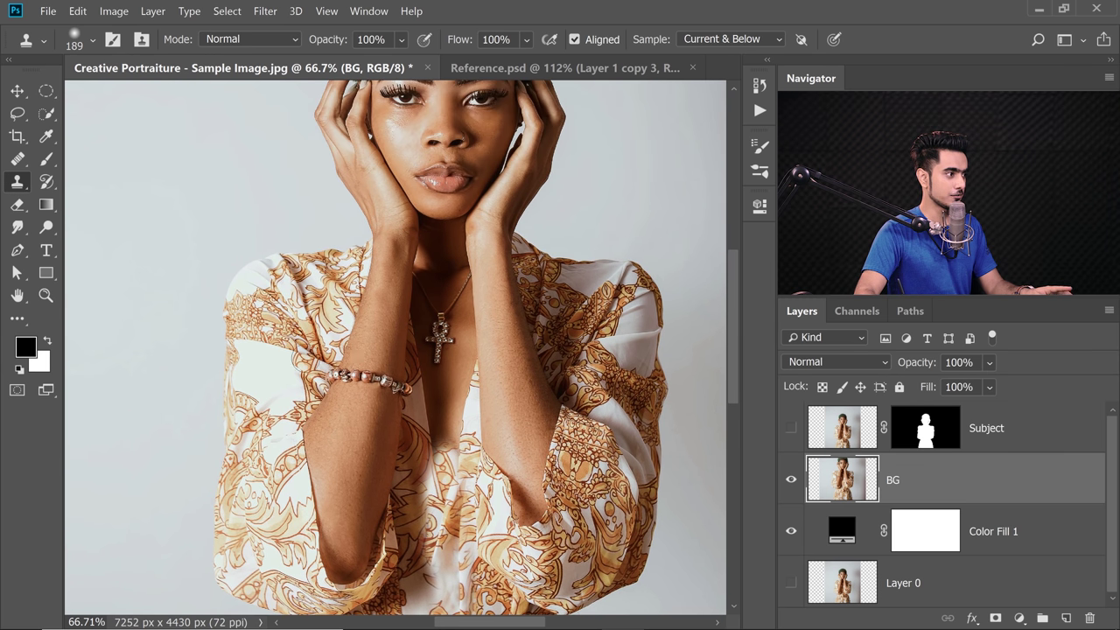
- Clone robe fabric over the arms, necklace and chest on the BG layer with the Clone Stamp
mouse_move(315, 440)
left_mouse_down()
mouse_move(313, 490)
mouse_move(281, 268)
mouse_move(208, 446)
mouse_move(212, 267)
left_mouse_up()
mouse_move(298, 228)
left_mouse_down()
mouse_move(284, 406)
mouse_move(313, 324)
mouse_move(284, 397)
left_mouse_up()
left_click_drag(423, 342, 397, 368)
mouse_move(397, 307)
left_mouse_down()
mouse_move(398, 364)
mouse_move(435, 385)
mouse_move(467, 324)
left_mouse_up()
left_click_drag(362, 394, 385, 245)
left_click_drag(303, 259, 402, 219)
scroll(350, 289, "down", 3)
left_click_drag(296, 401, 410, 323)
- Resample the robe and clone its pattern outward over the shoulders and the backdrop on both sides with a large Clone Stamp
left_click(386, 203, "alt")
mouse_move(300, 246)
left_mouse_down()
mouse_move(316, 540)
mouse_move(288, 378)
left_mouse_up()
left_click_drag(420, 333, 283, 314)
mouse_move(507, 206)
left_mouse_down()
mouse_move(525, 376)
mouse_move(483, 490)
left_mouse_up()
left_click_drag(542, 394, 554, 516)
left_click_drag(516, 206, 468, 136)
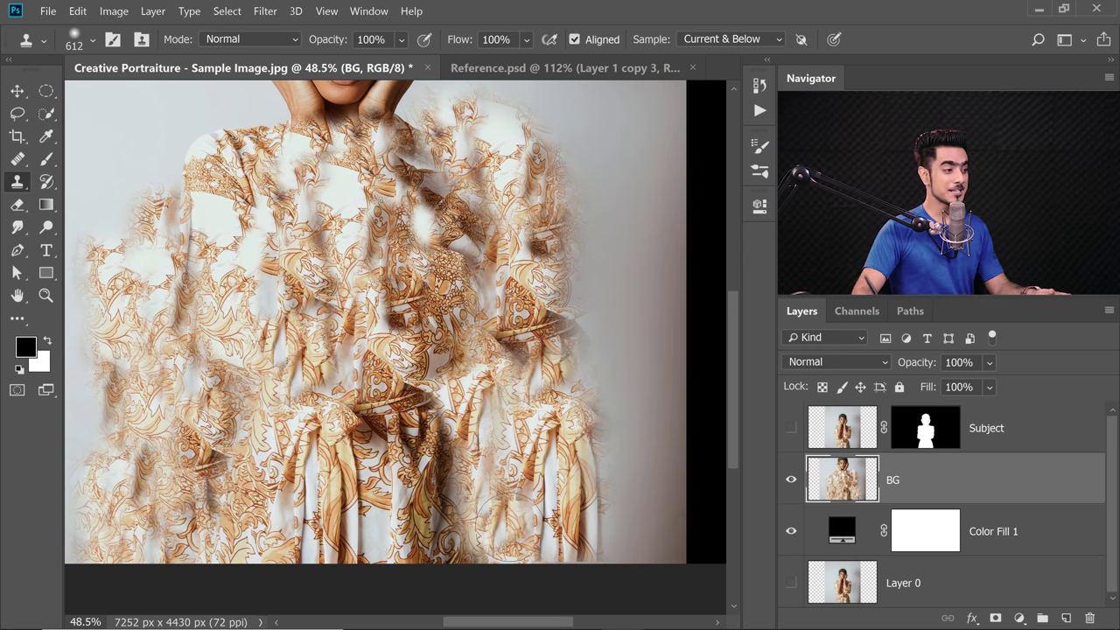
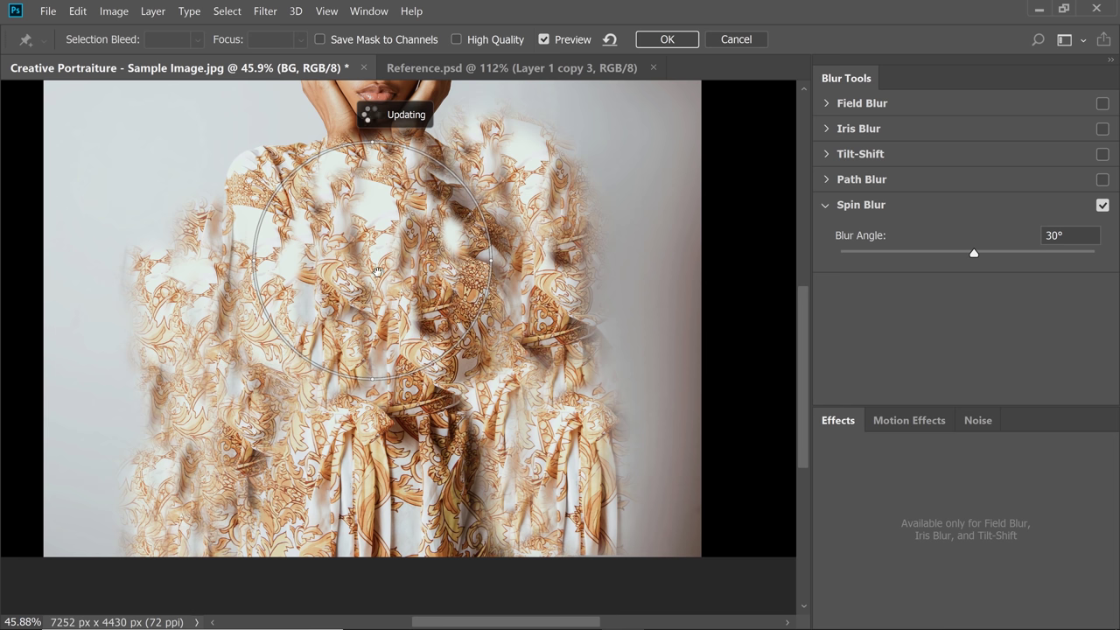
- Move the Spin Blur ring to the bottom centre of the cloned fabric and enlarge it into a near circle spanning the skirt
left_click_drag(374, 264, 376, 317)
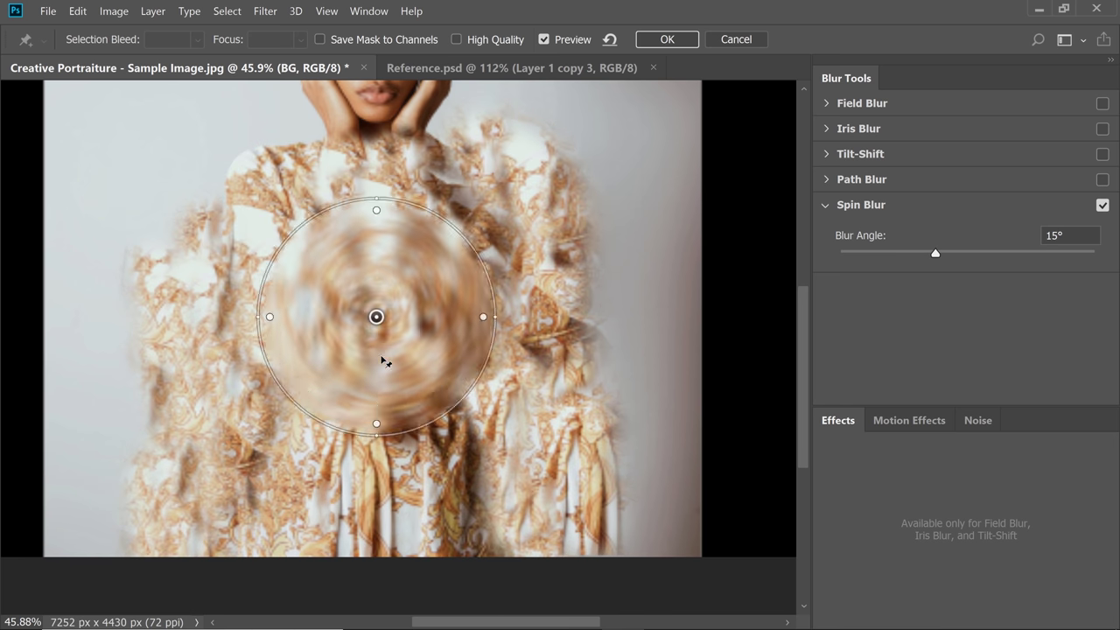
left_click_drag(385, 361, 387, 546)
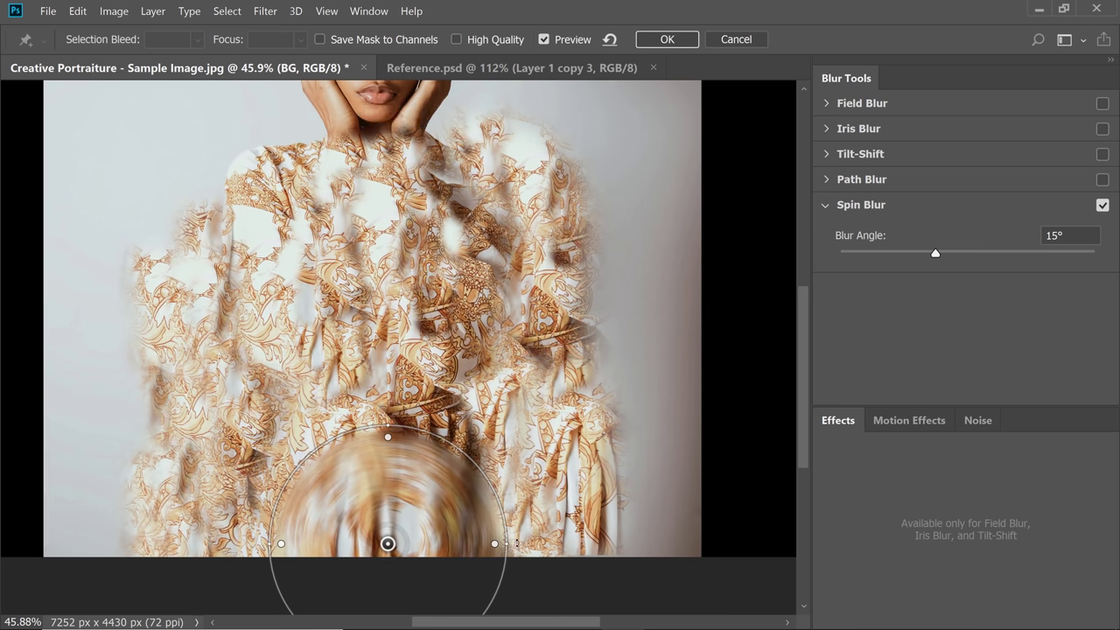
left_click_drag(516, 543, 605, 544)
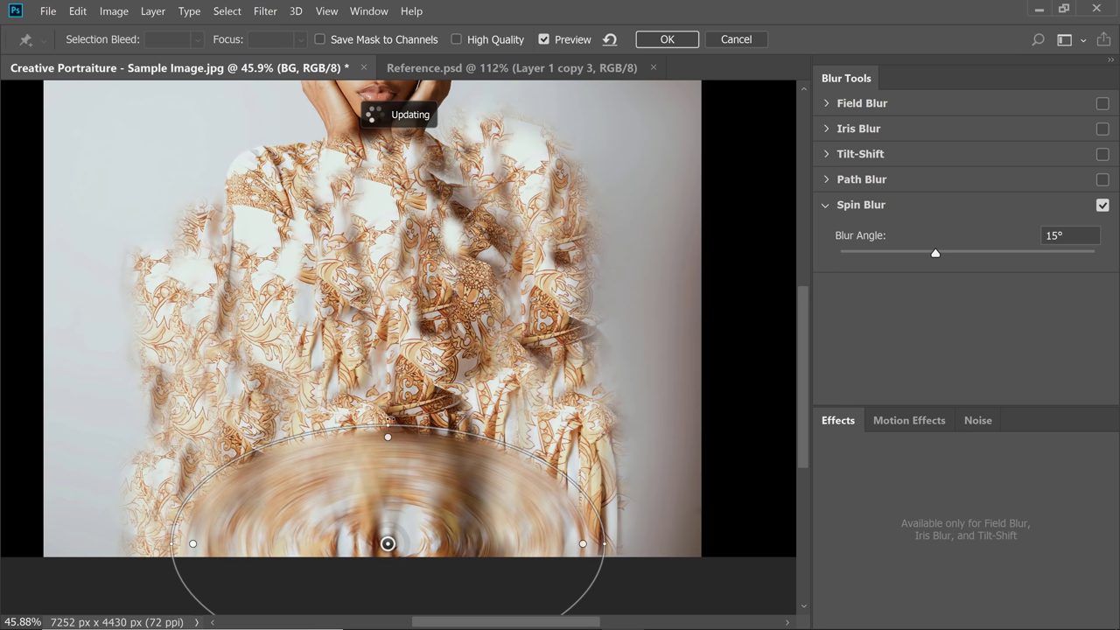
left_click_drag(389, 414, 386, 331)
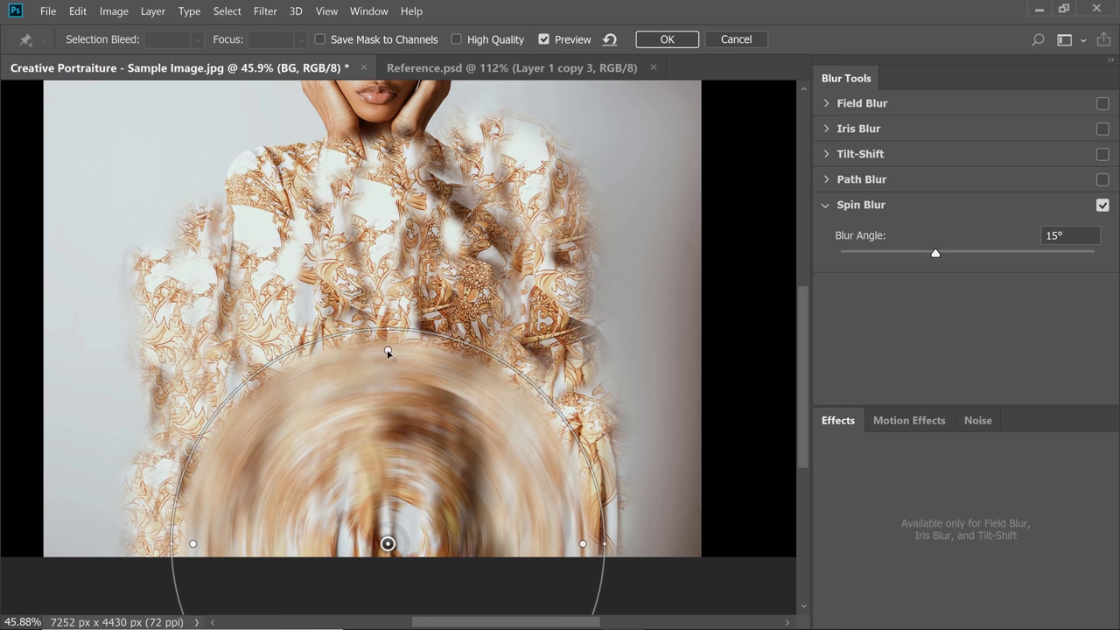
- Extend the Spin Blur's full-strength area out to the ring's edge and set the Blur Angle to 9°
left_click_drag(390, 353, 388, 323)
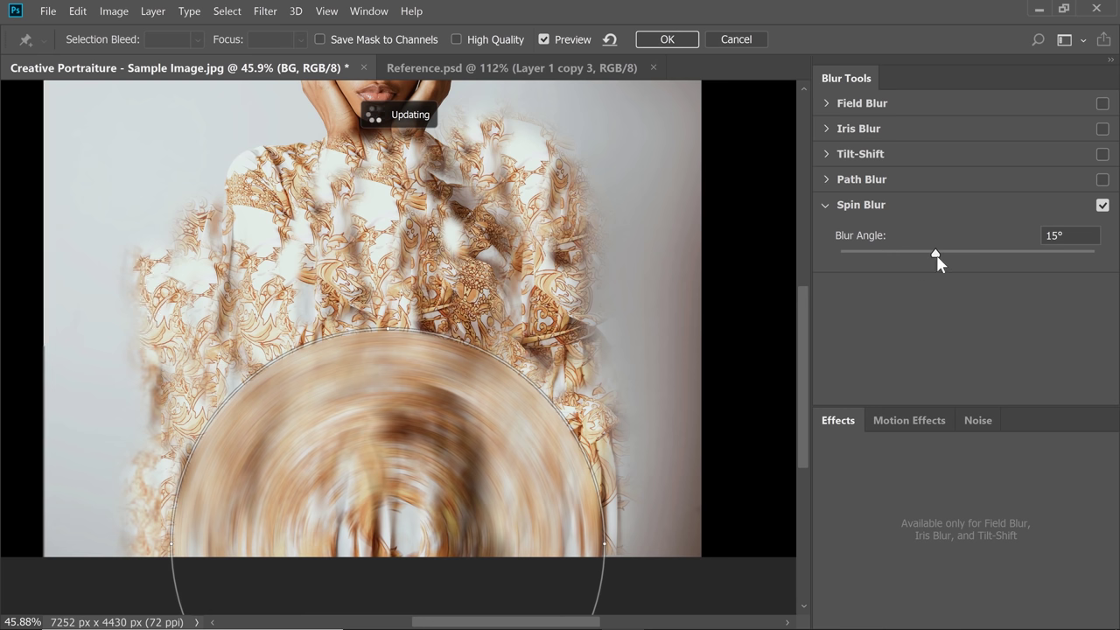
left_click_drag(936, 256, 975, 264)
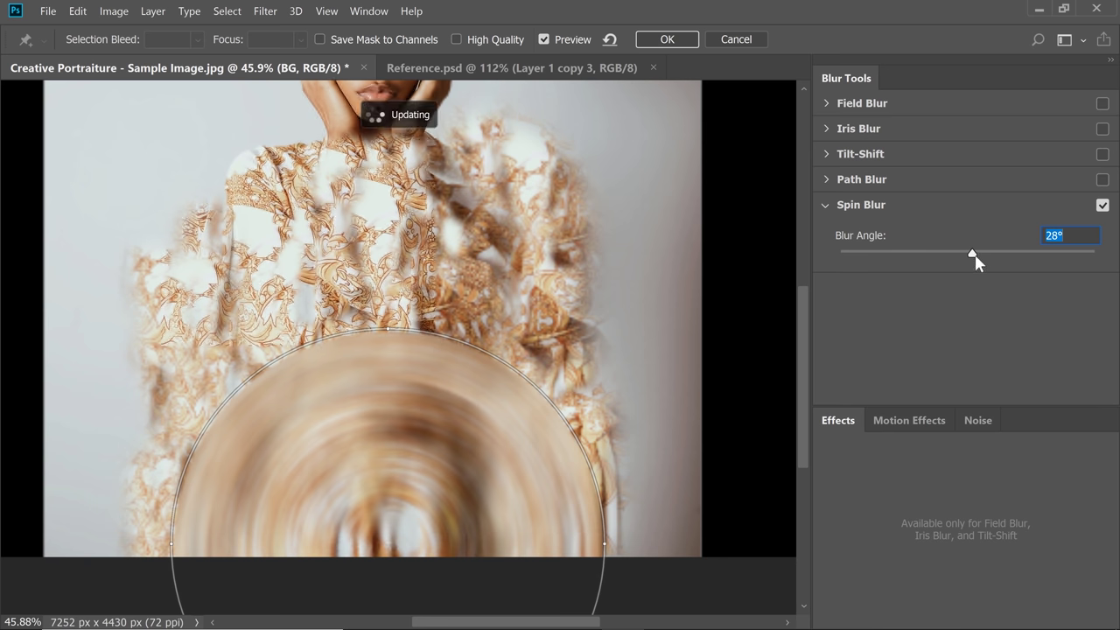
left_click_drag(975, 255, 897, 255)
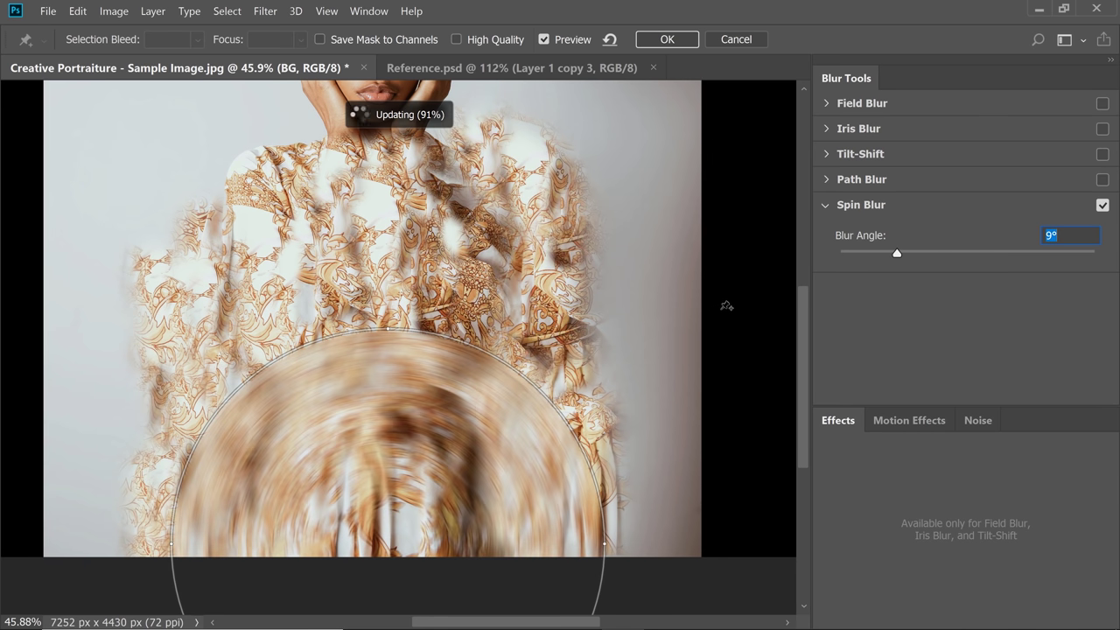
- Raise the Spin Blur's Blur Angle to 16° and apply the blur to the BG layer
left_click_drag(724, 307, 633, 305)
left_click_drag(720, 297, 654, 332)
left_click_drag(897, 253, 939, 254)
left_click_drag(513, 433, 513, 412)
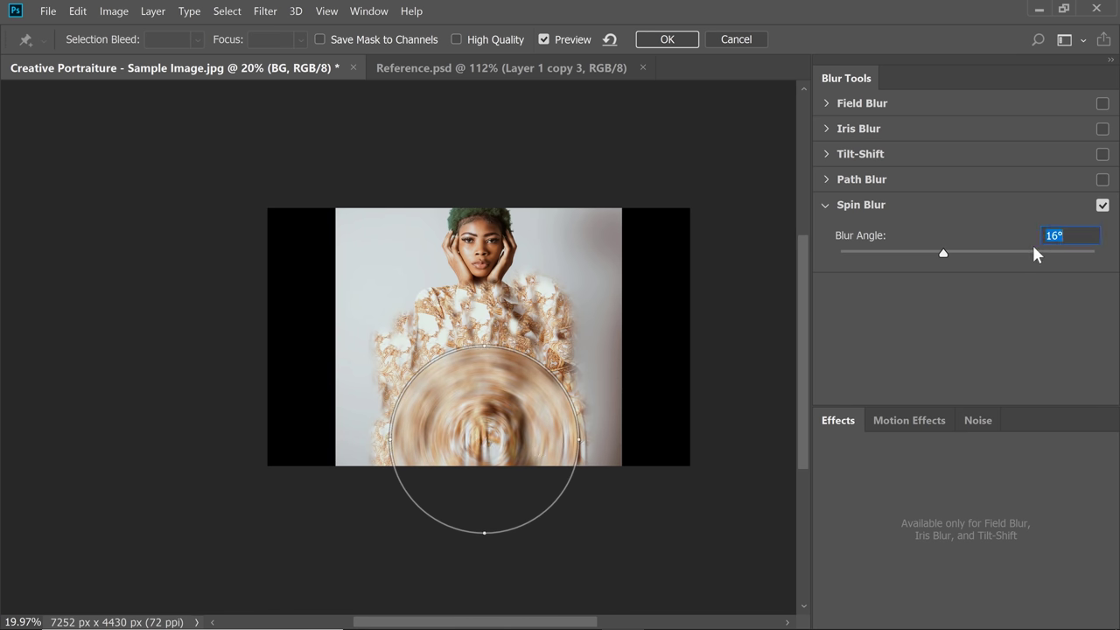
left_click(669, 42)
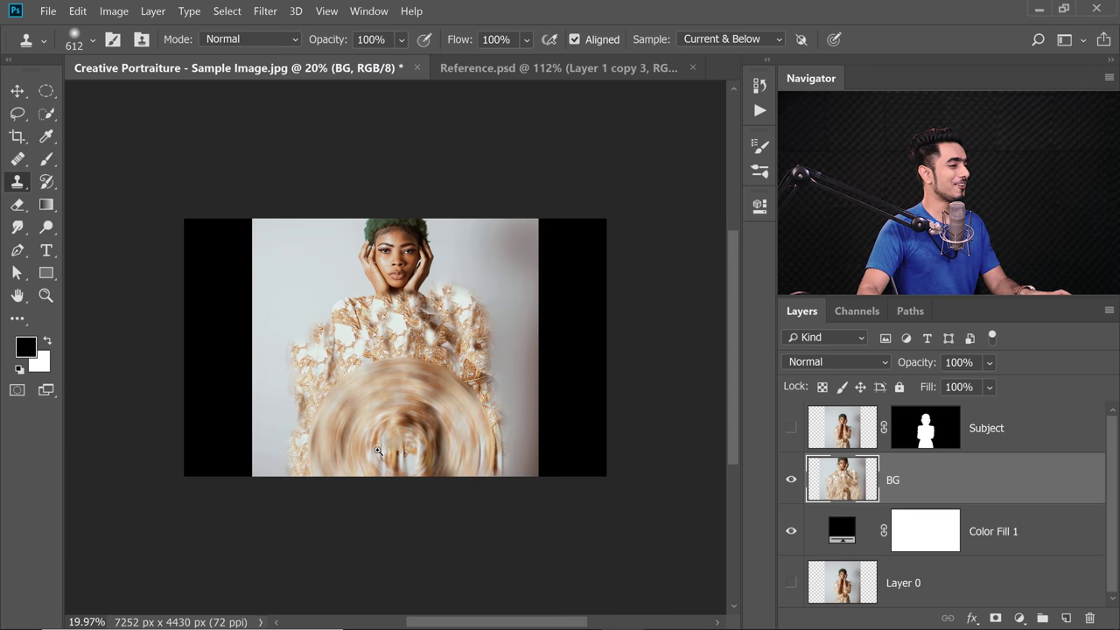
- Rename the BG layer as BG Texture
scroll(398, 428, "up", 5)
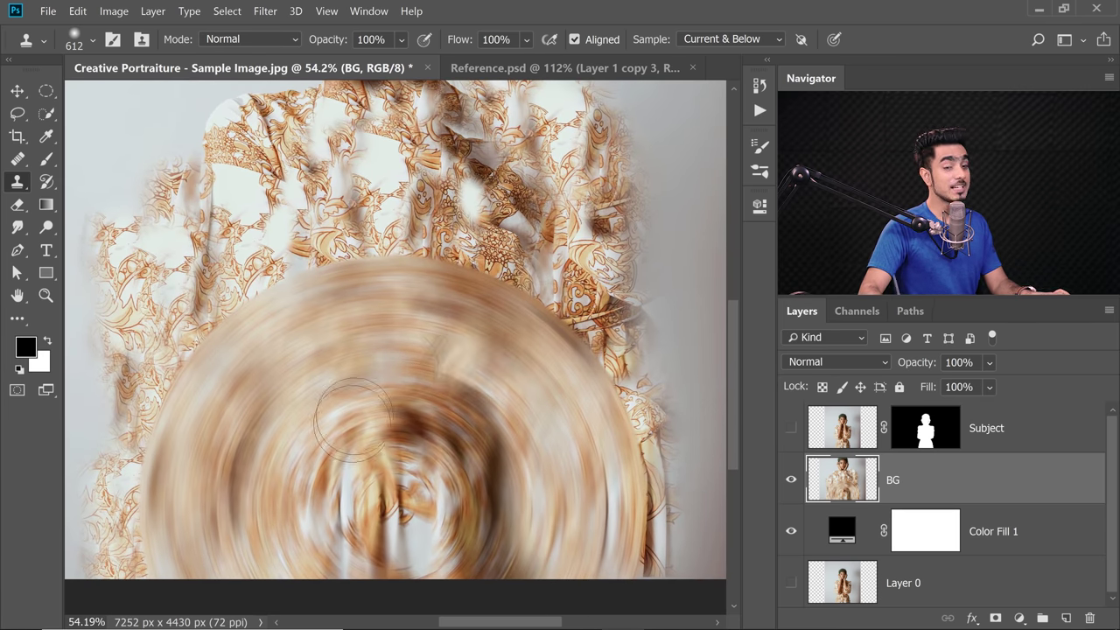
double_click(893, 480)
type("BG Te")
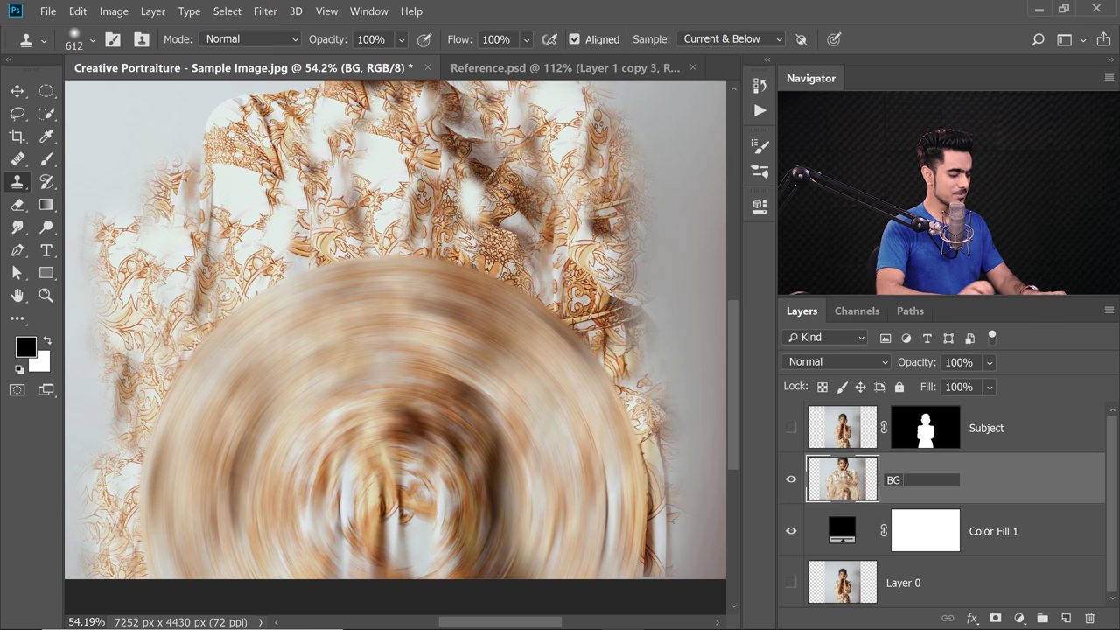
type("xture")
key("Return")
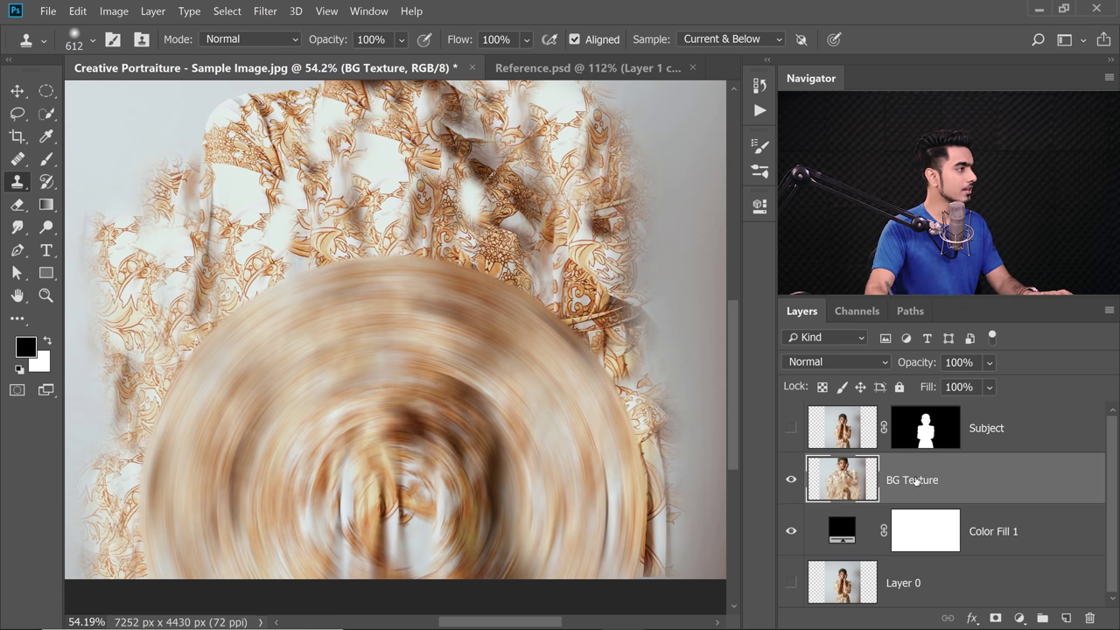
- Mask the BG Texture layer to an elliptical selection around the blurred disc and make the Subject layer visible
left_click_drag(46, 90, 102, 110)
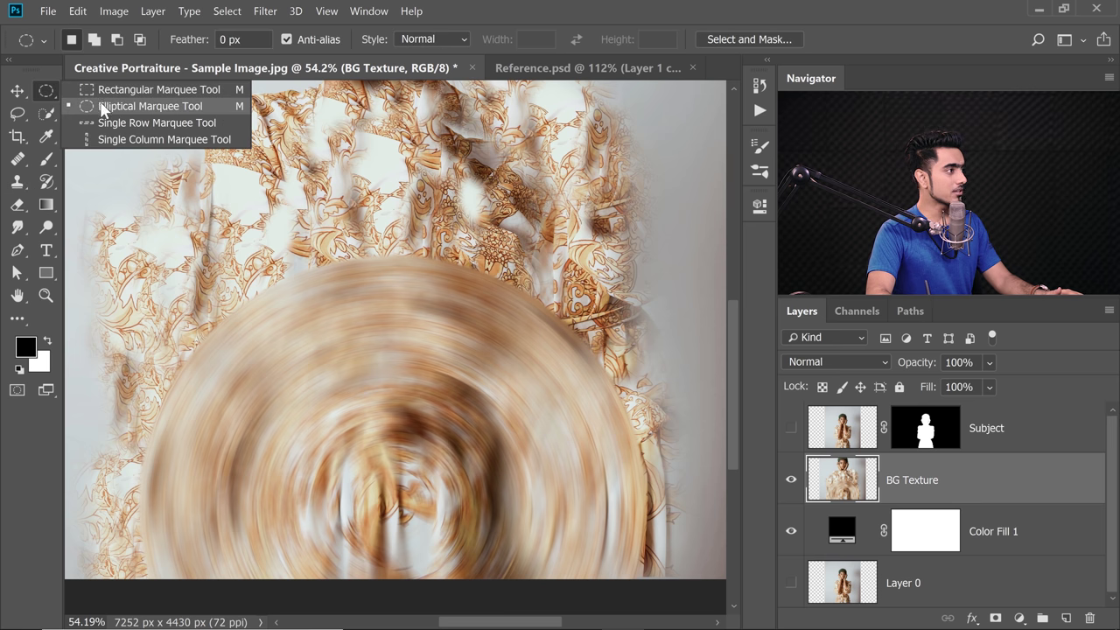
left_click(104, 106)
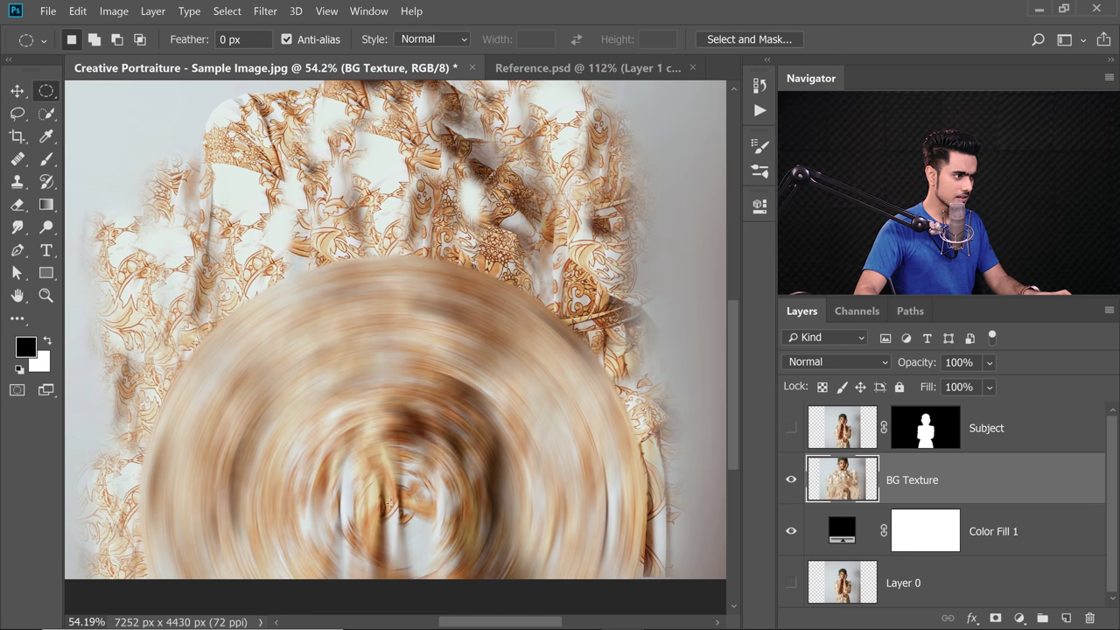
left_click_drag(394, 510, 665, 267)
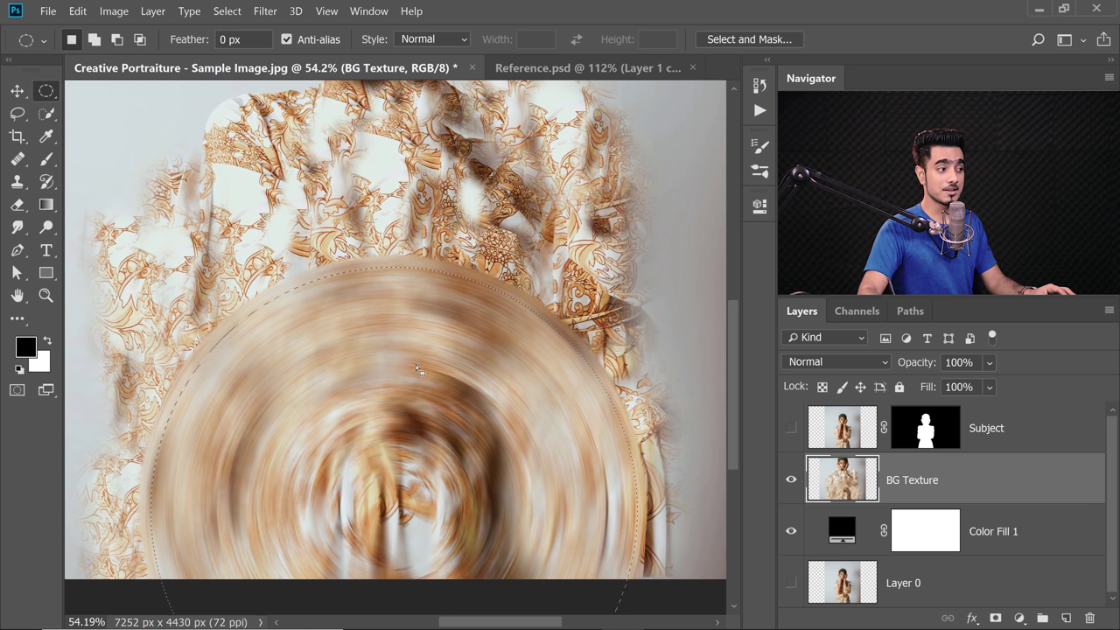
left_click(995, 619)
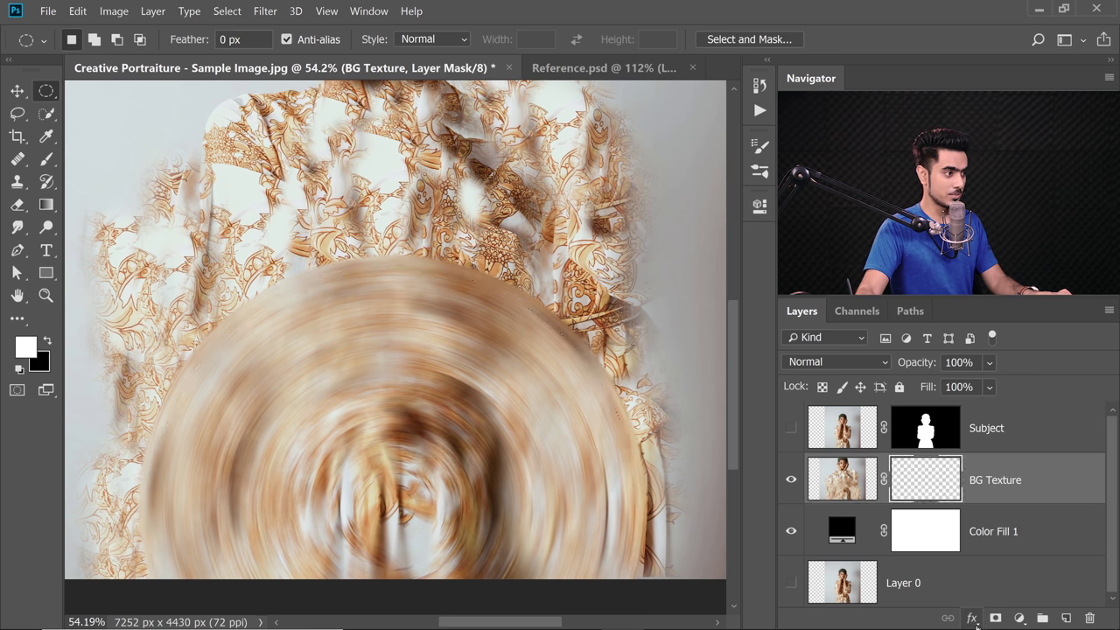
left_click(789, 427)
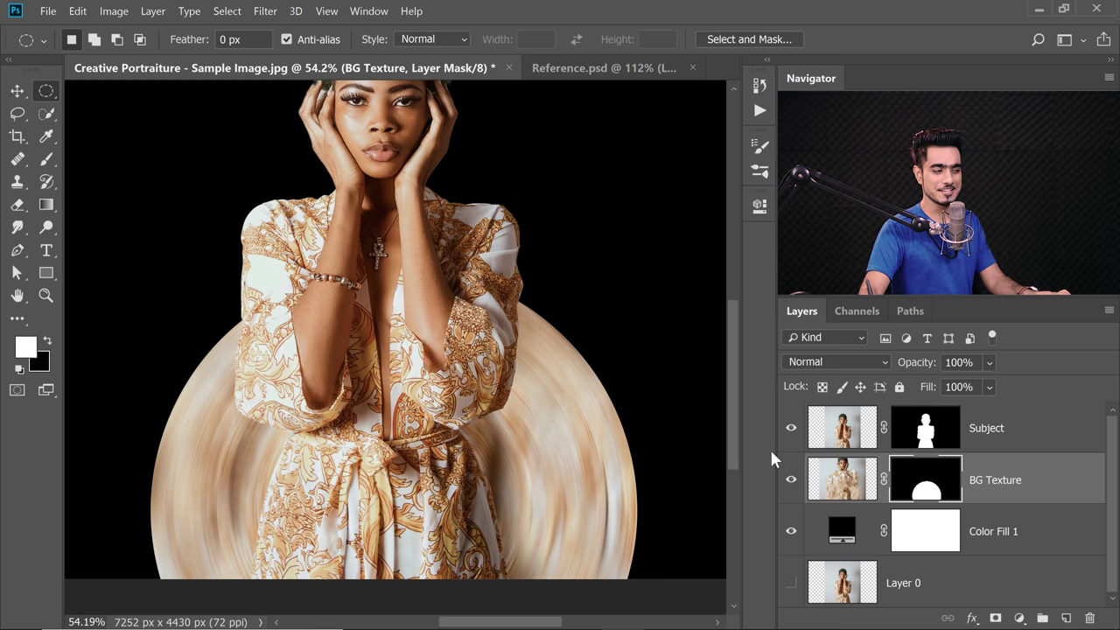
- Move the masked swirl of BG Texture slightly left with Free Transform to centre it behind the woman
key("ctrl+0")
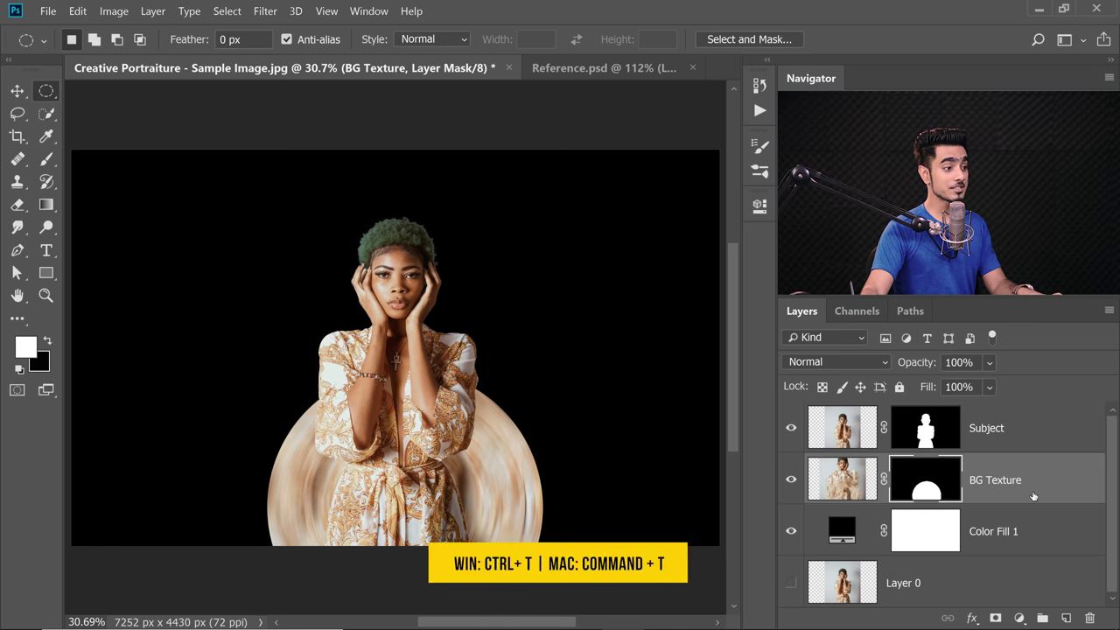
key("ctrl+t")
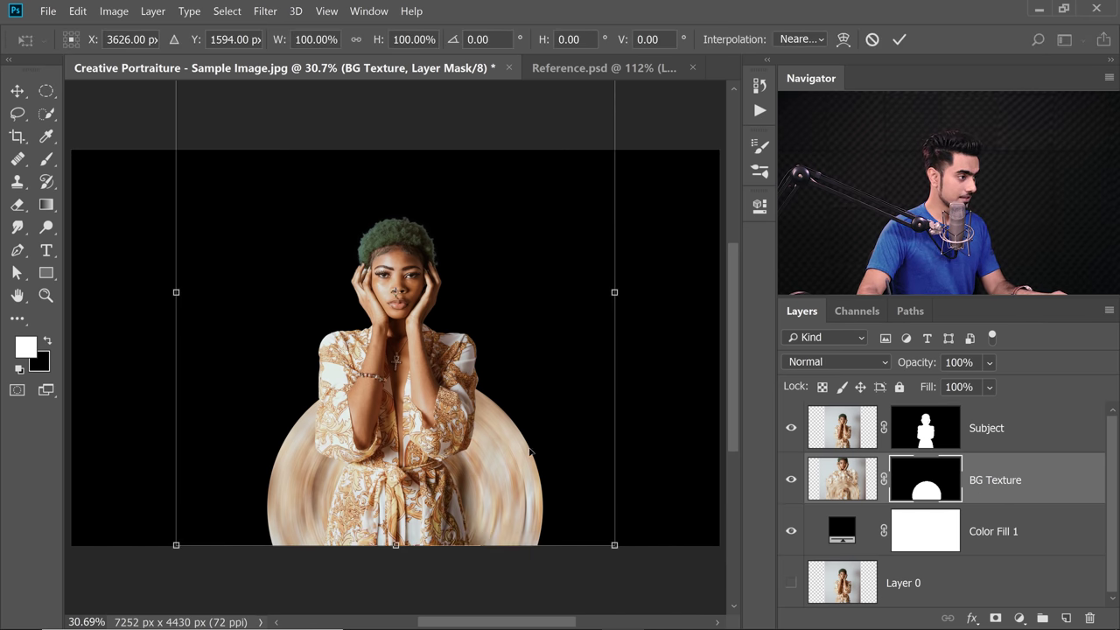
left_click_drag(531, 452, 516, 450)
key("Right")
key("Right")
key("Right")
key("Right")
key("Left")
key("Right")
key("Left")
key("Right")
key("Return")
key("m")
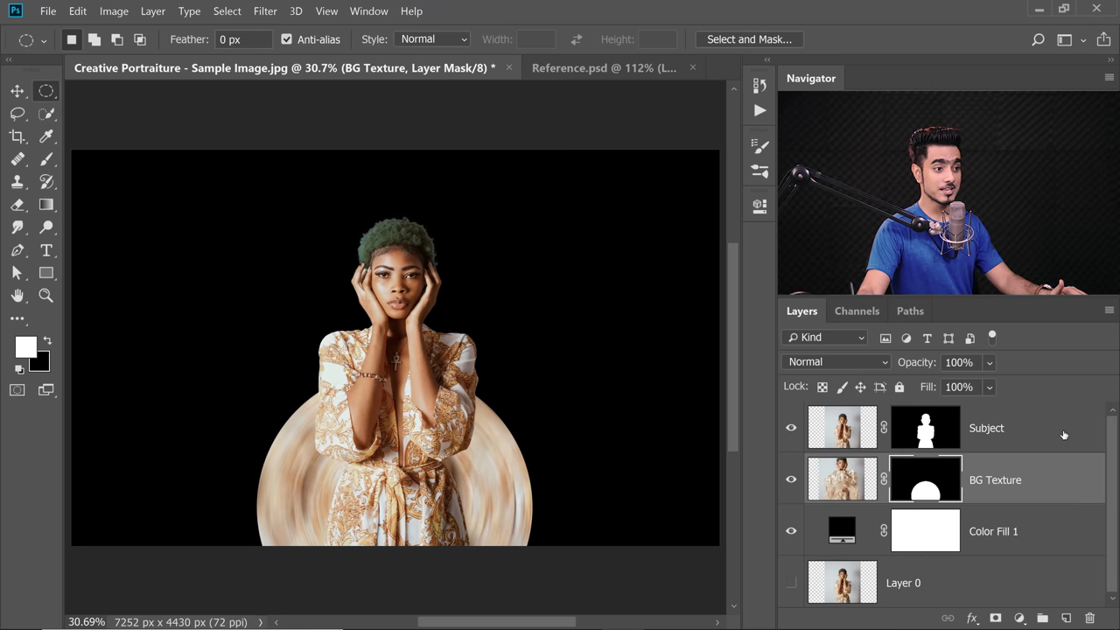
- Add a Drop Shadow layer style to the Subject layer and create two additional copies of that shadow
left_click(1061, 440)
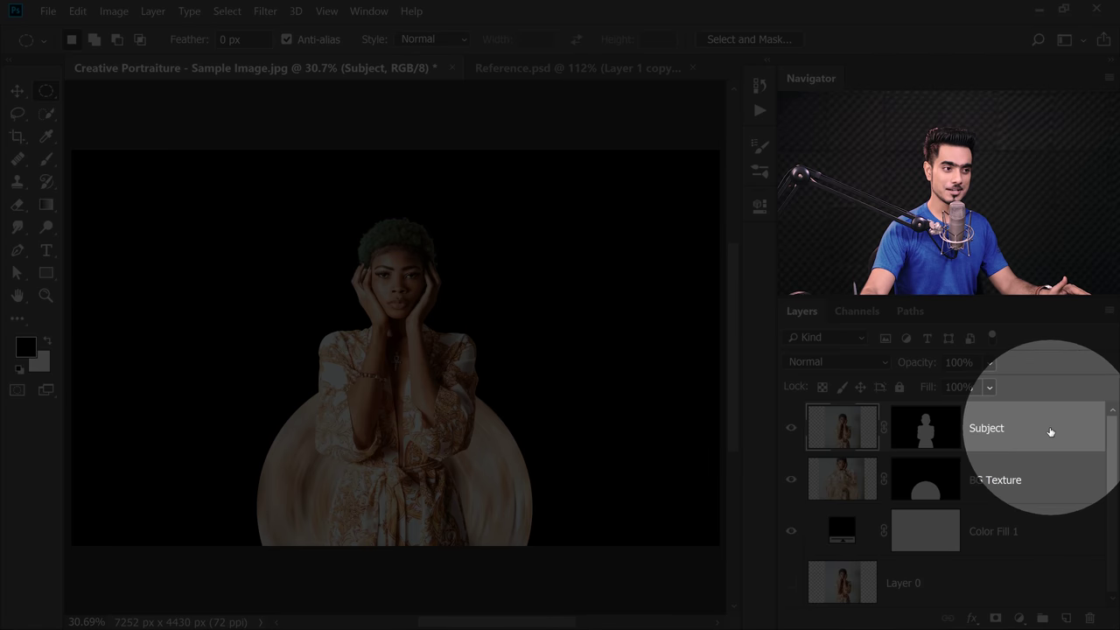
double_click(1051, 432)
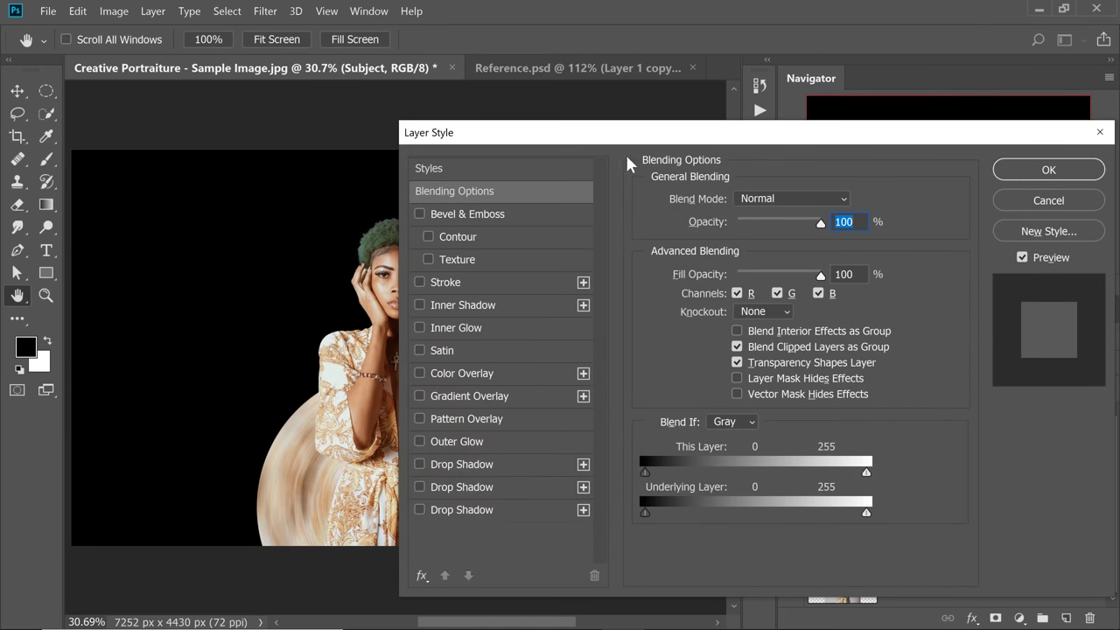
left_click_drag(625, 133, 854, 152)
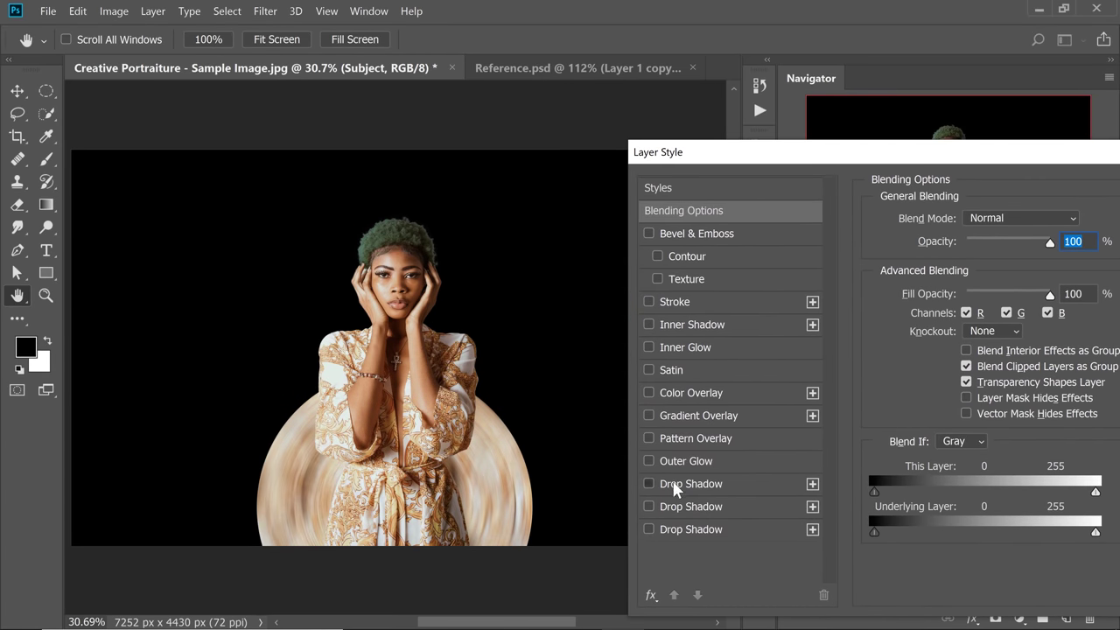
left_click(674, 490)
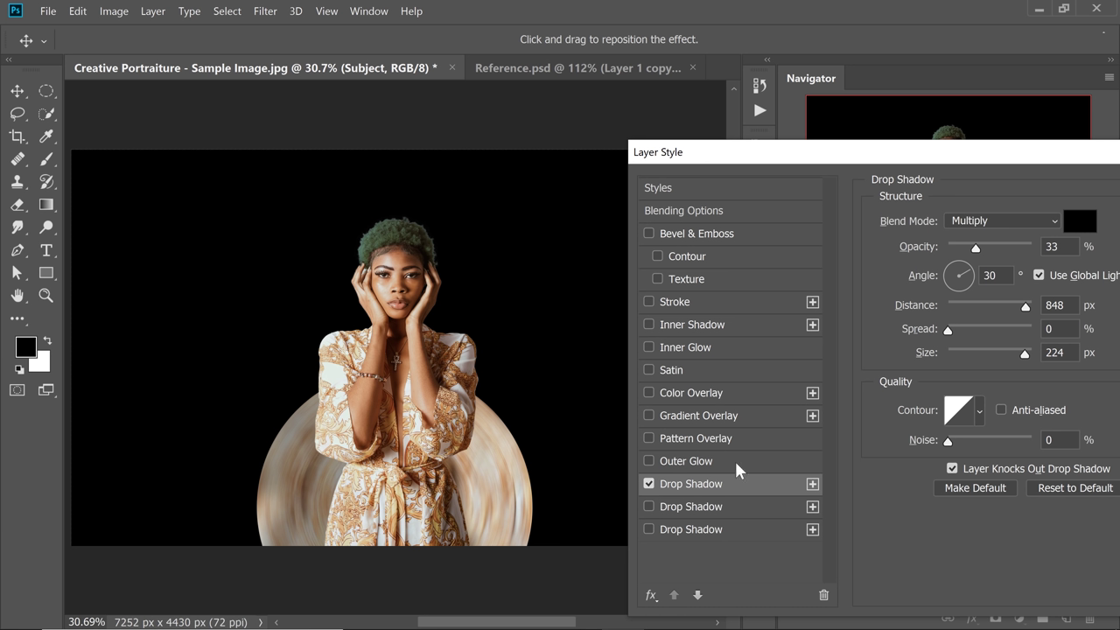
left_click(812, 486)
left_click(812, 488)
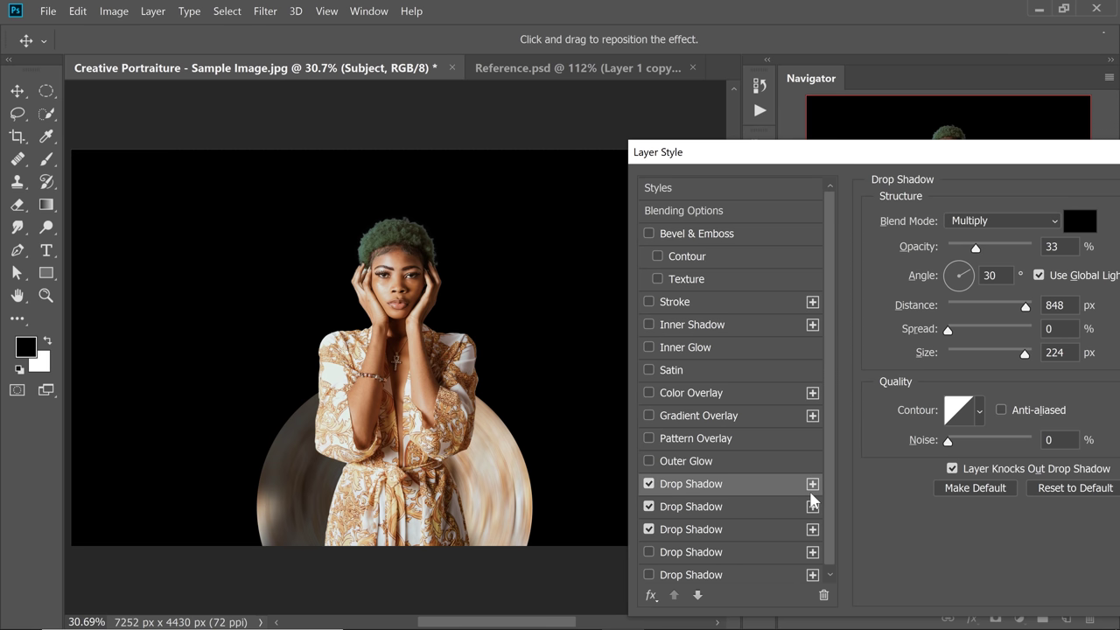
- Switch off the second and third drop shadows, leaving only the first one enabled
left_click(649, 485)
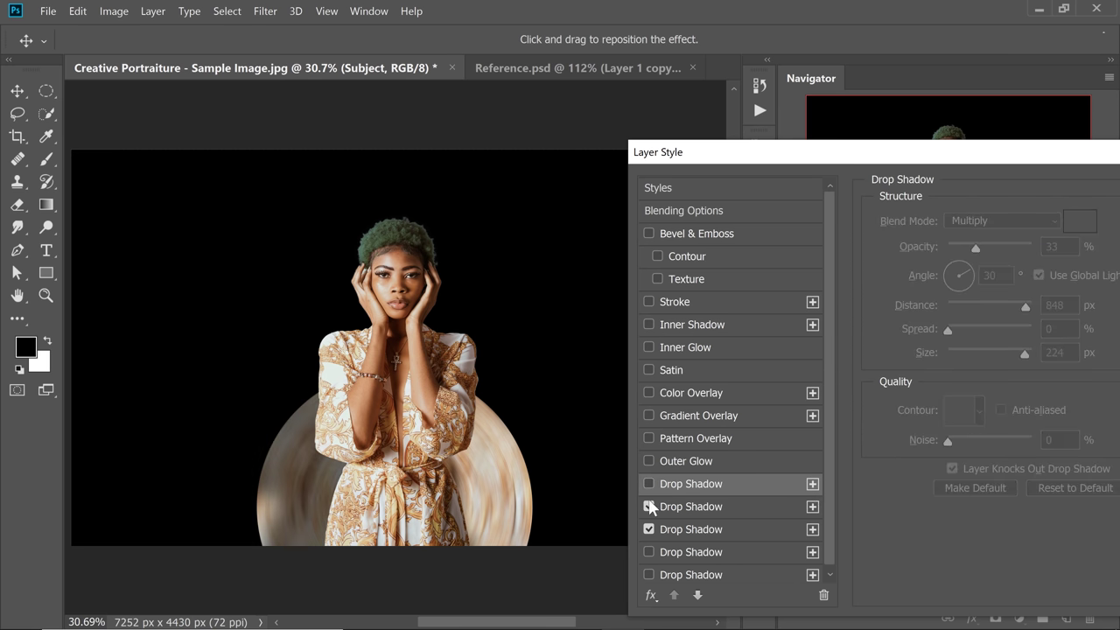
left_click(648, 505)
left_click(650, 528)
left_click(648, 507)
left_click(650, 486)
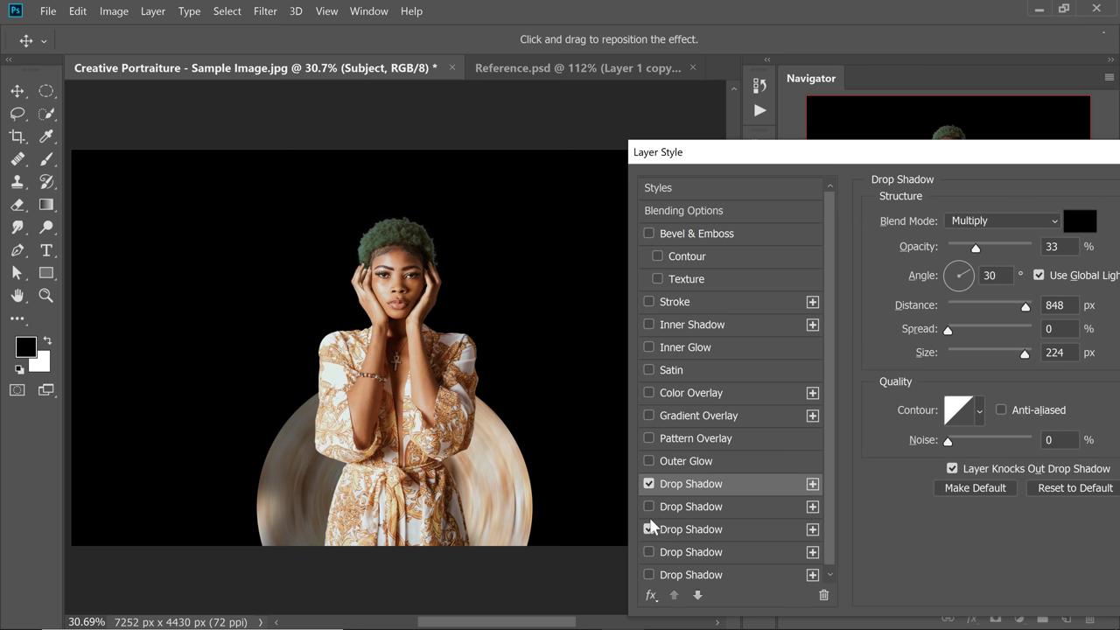
left_click(648, 530)
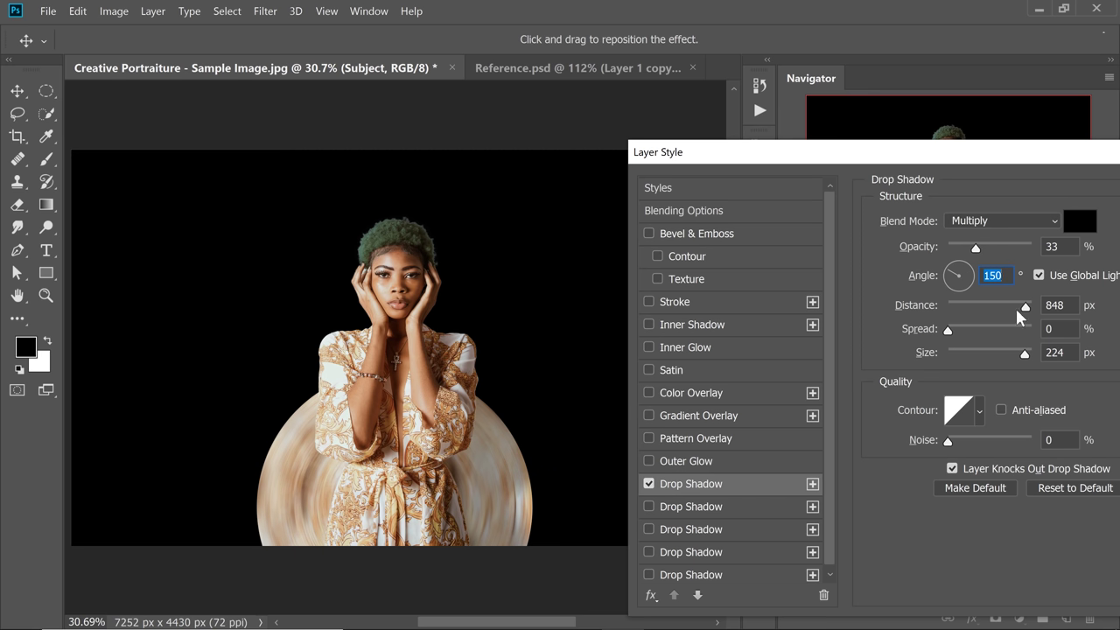
- Adjust the first drop shadow to 55% opacity, a 165° angle, 586 px distance and 250 px size
left_click_drag(1029, 311, 1012, 307)
left_click(959, 351)
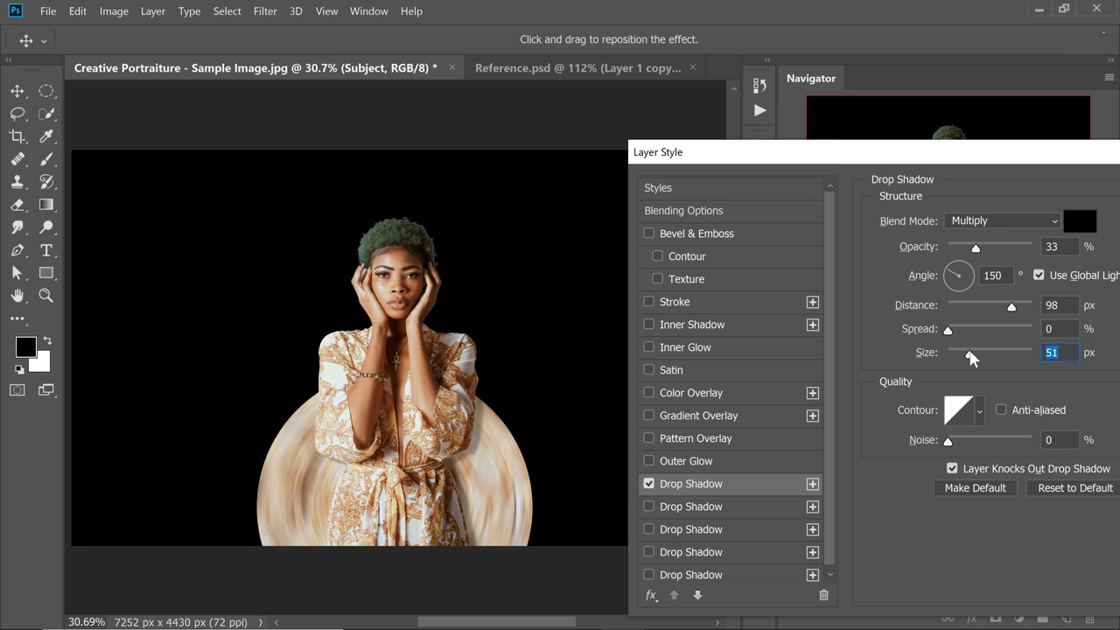
left_click_drag(986, 247, 1005, 249)
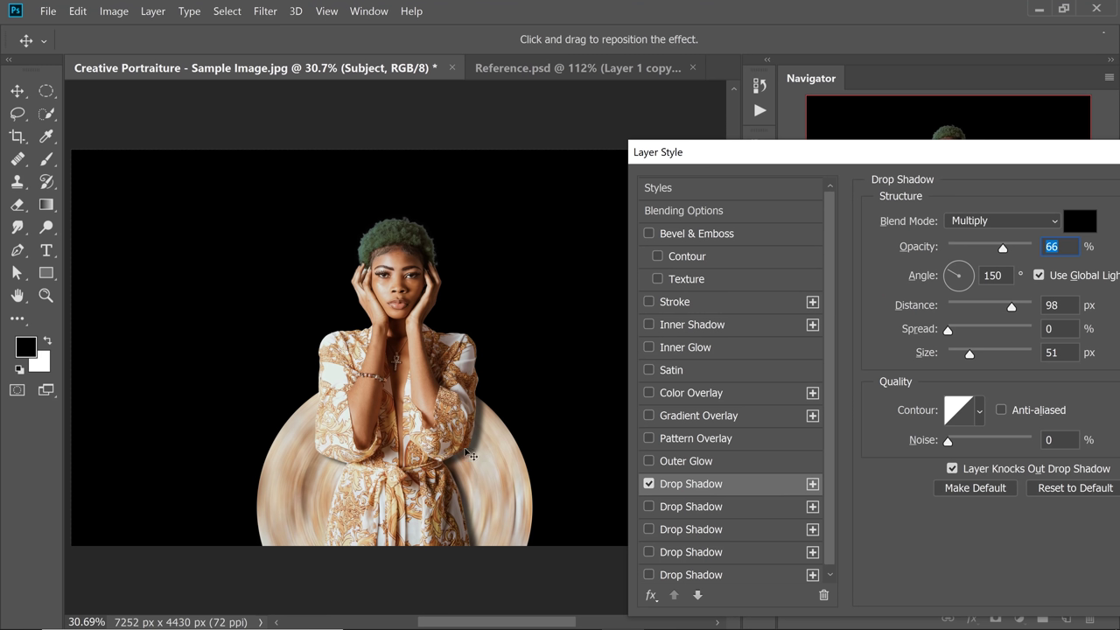
left_click_drag(470, 454, 513, 462)
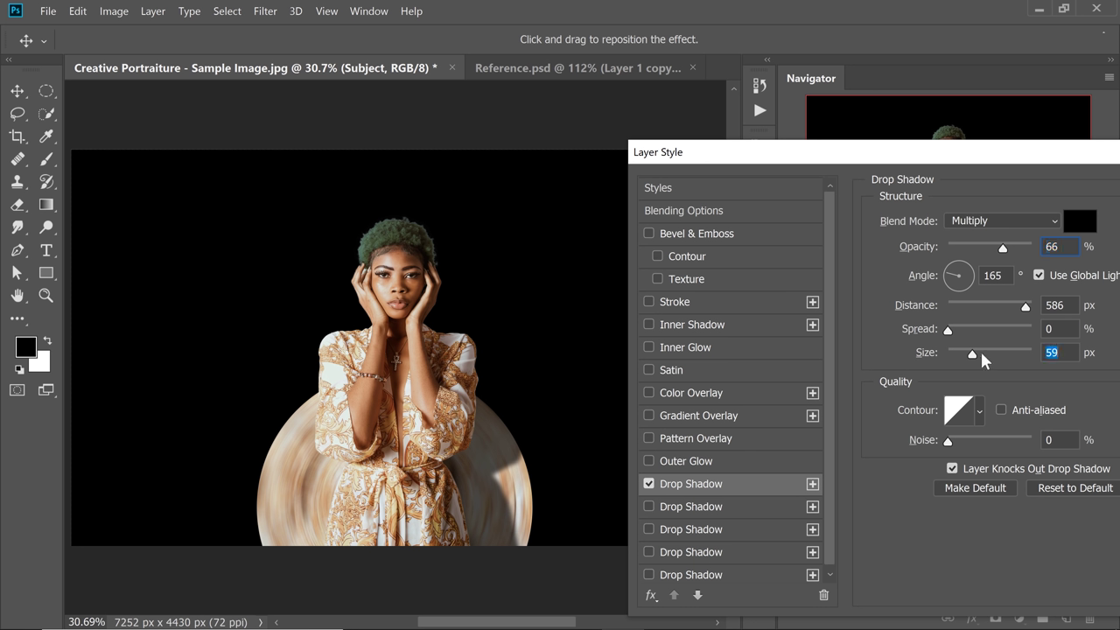
left_click_drag(973, 352, 1010, 354)
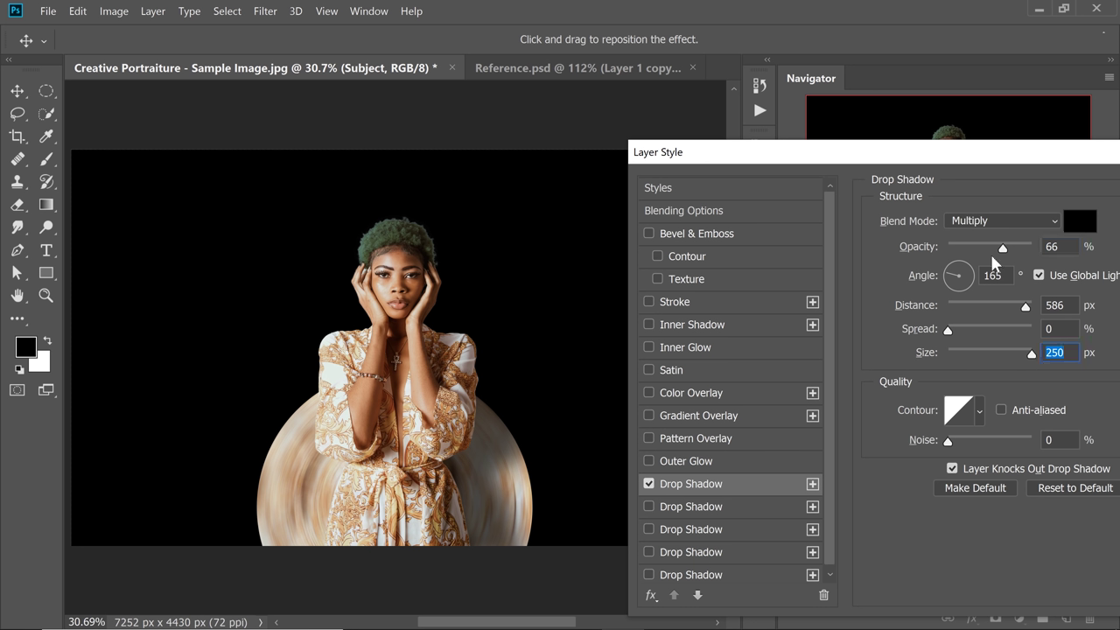
left_click_drag(1003, 247, 985, 248)
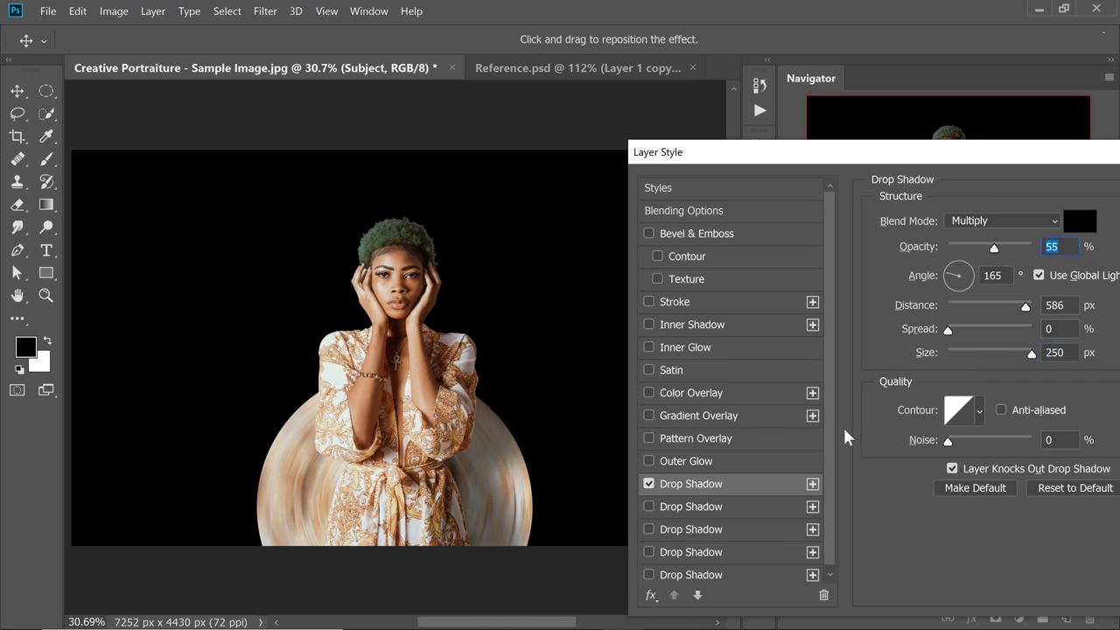
- Enable the second drop shadow and adjust it to 43% opacity, a 148° angle, 351 px distance and 224 px size
scroll(823, 466, "down", 1)
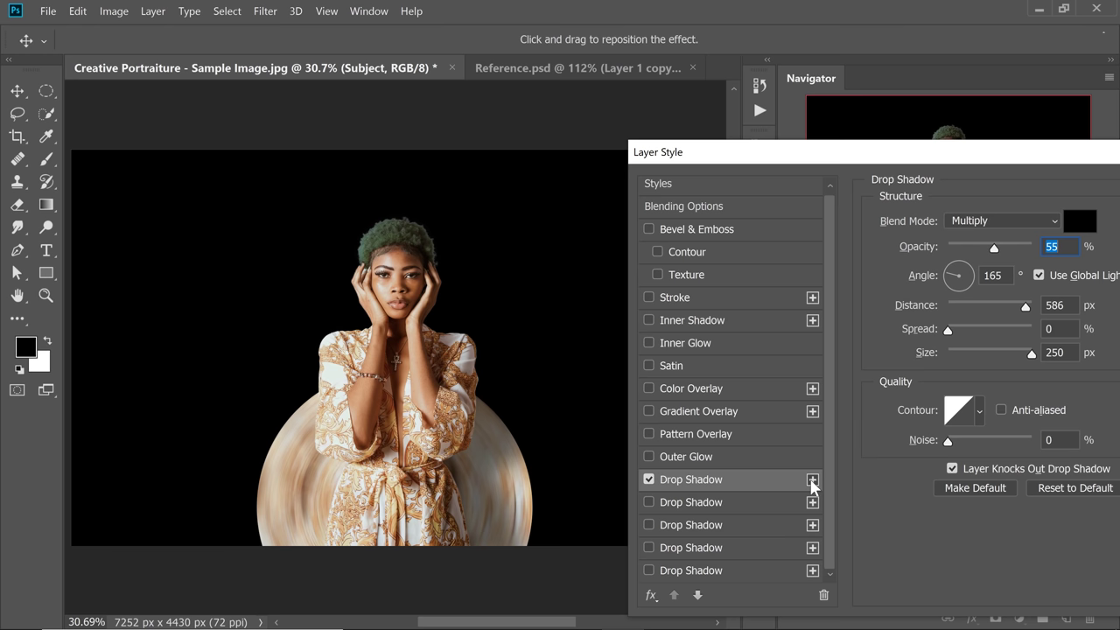
left_click(657, 501)
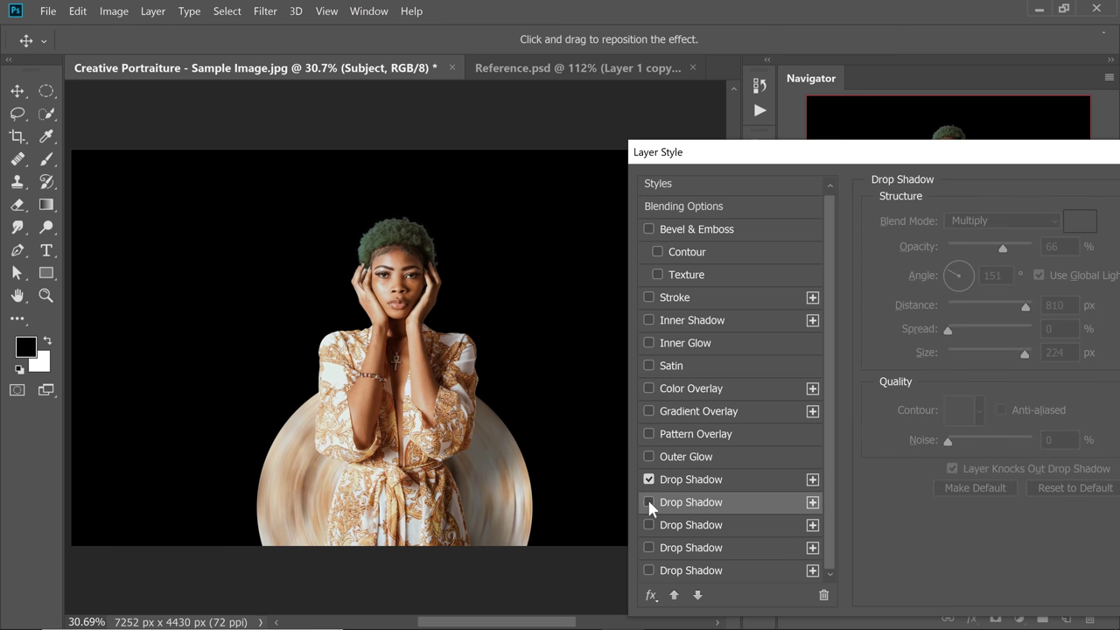
left_click(649, 501)
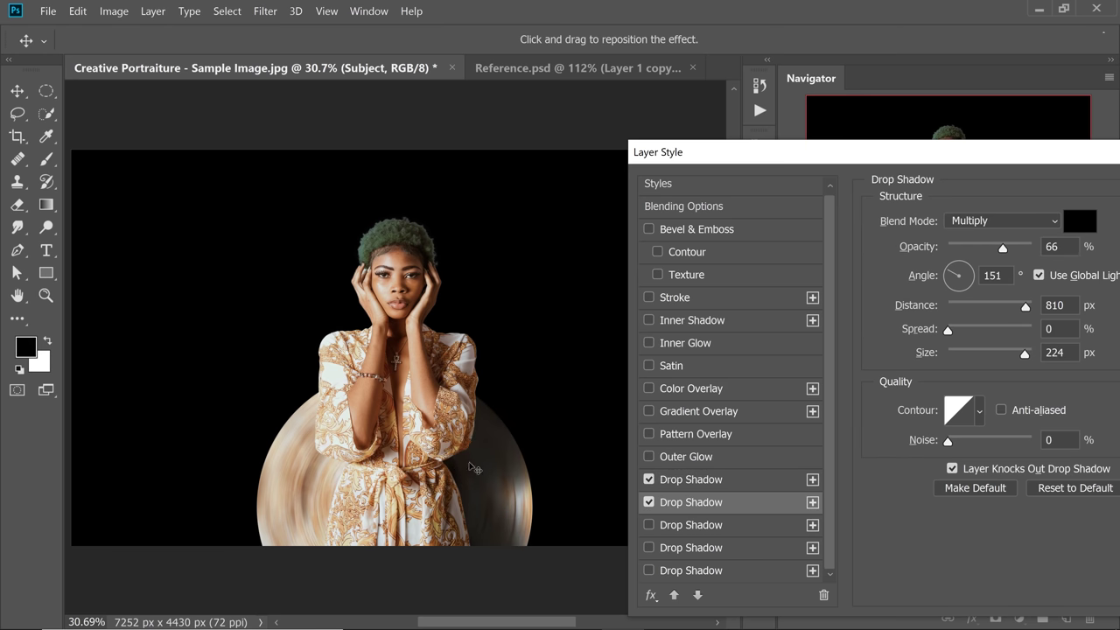
left_click_drag(995, 158, 915, 139)
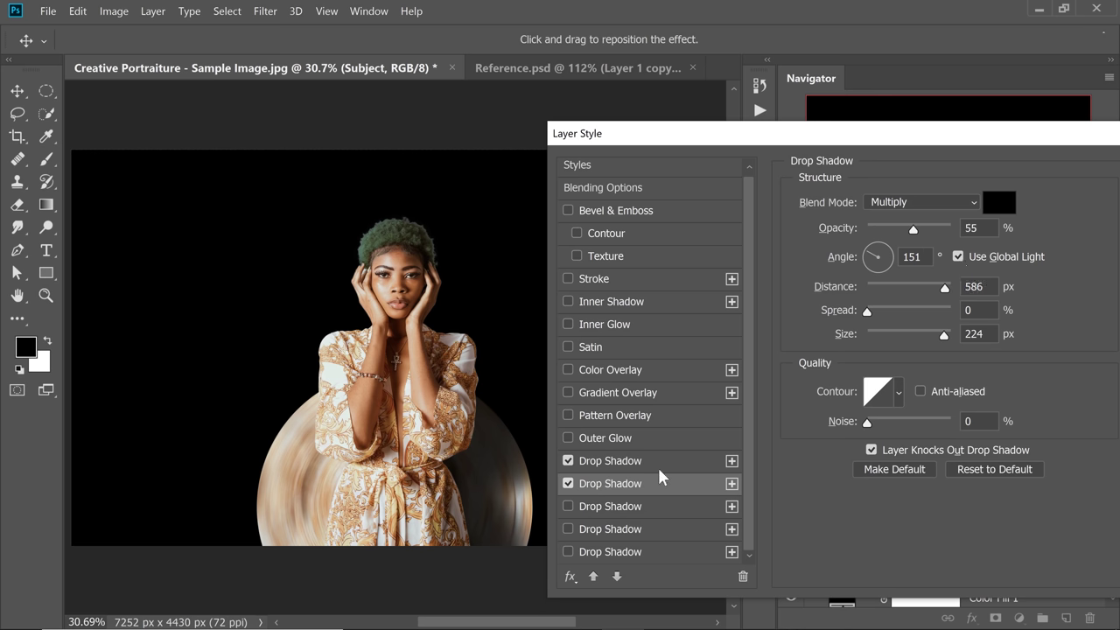
left_click(667, 462)
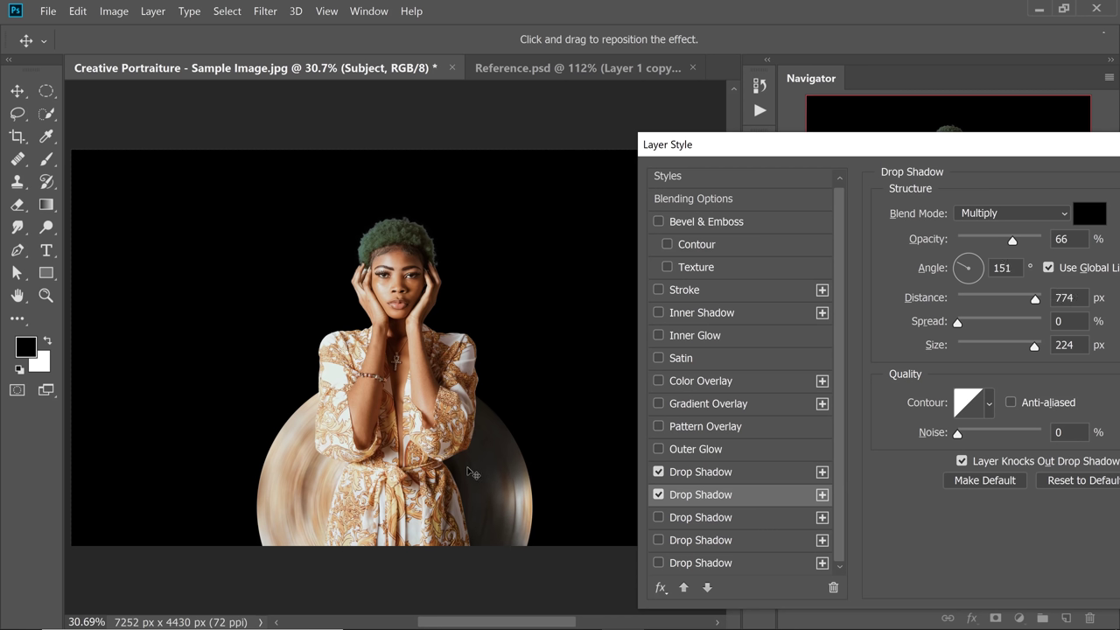
mouse_move(466, 466)
left_mouse_down()
mouse_move(458, 453)
mouse_move(478, 469)
left_mouse_up()
left_click_drag(455, 455, 462, 460)
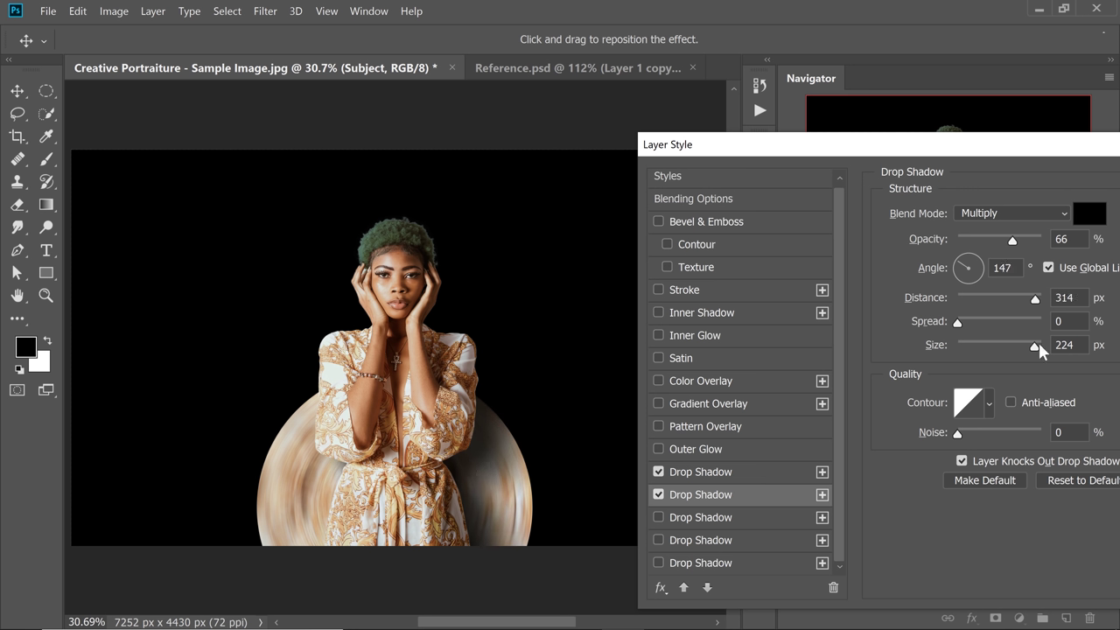
left_click_drag(1013, 348, 1034, 350)
left_click_drag(483, 462, 481, 462)
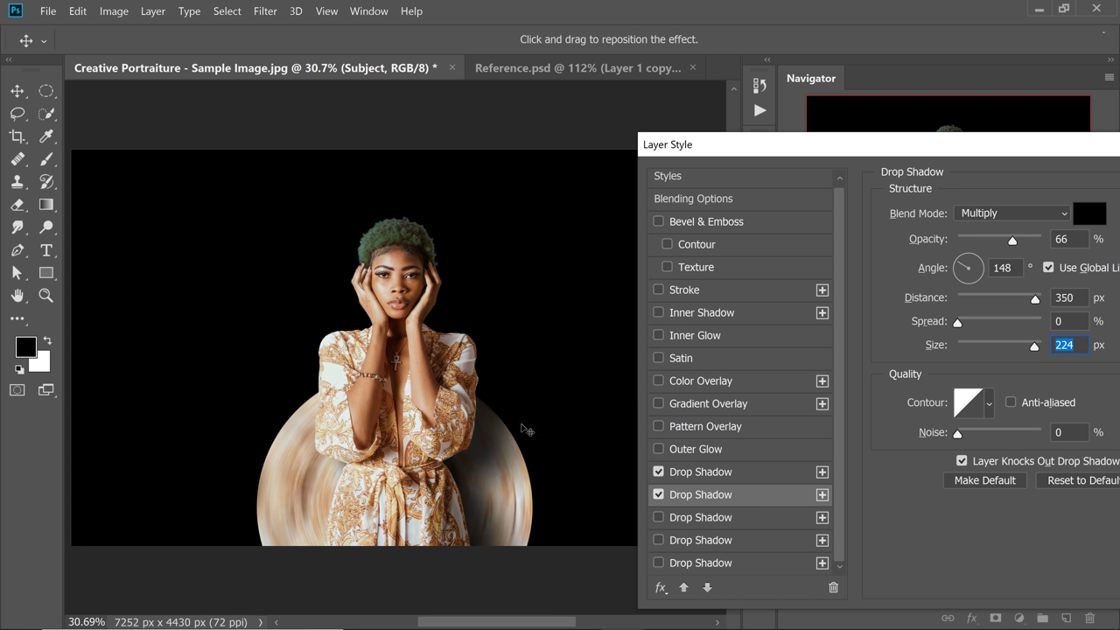
mouse_move(1012, 242)
left_mouse_down()
mouse_move(920, 238)
mouse_move(995, 250)
left_mouse_up()
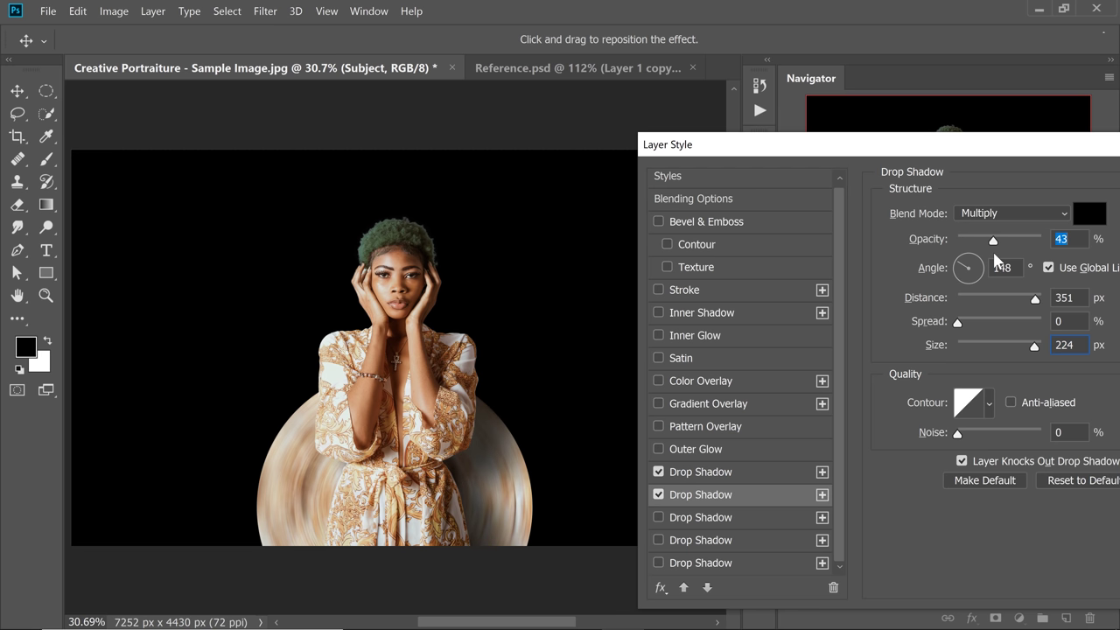
- Enable the third drop shadow and adjust it to 21% opacity, a 148° angle, 255 px distance and 172 px size
left_click(658, 518)
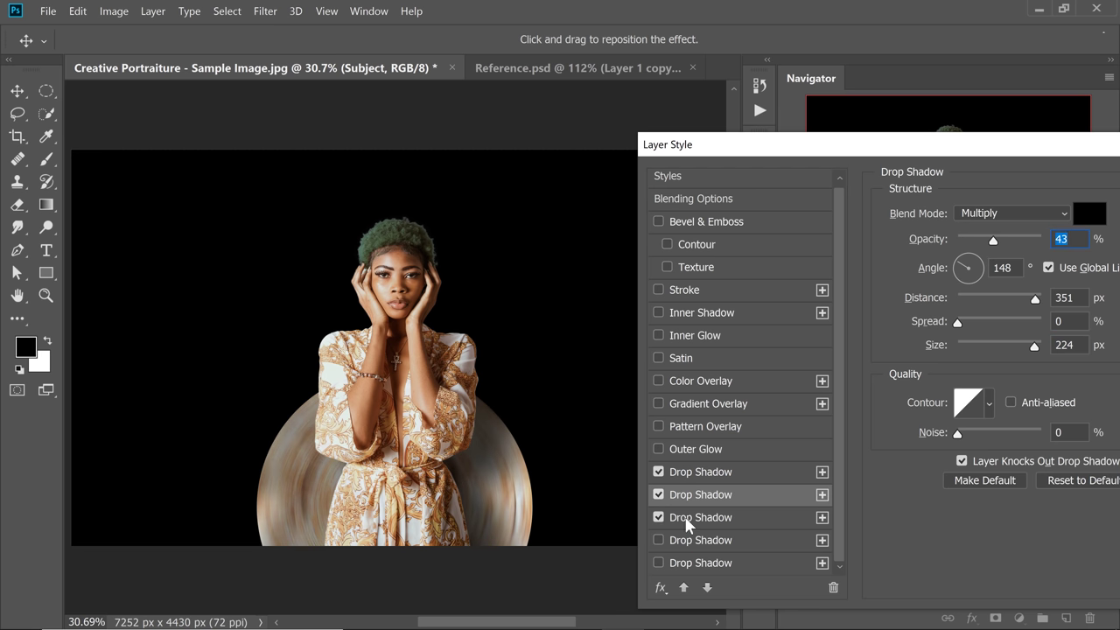
left_click(711, 520)
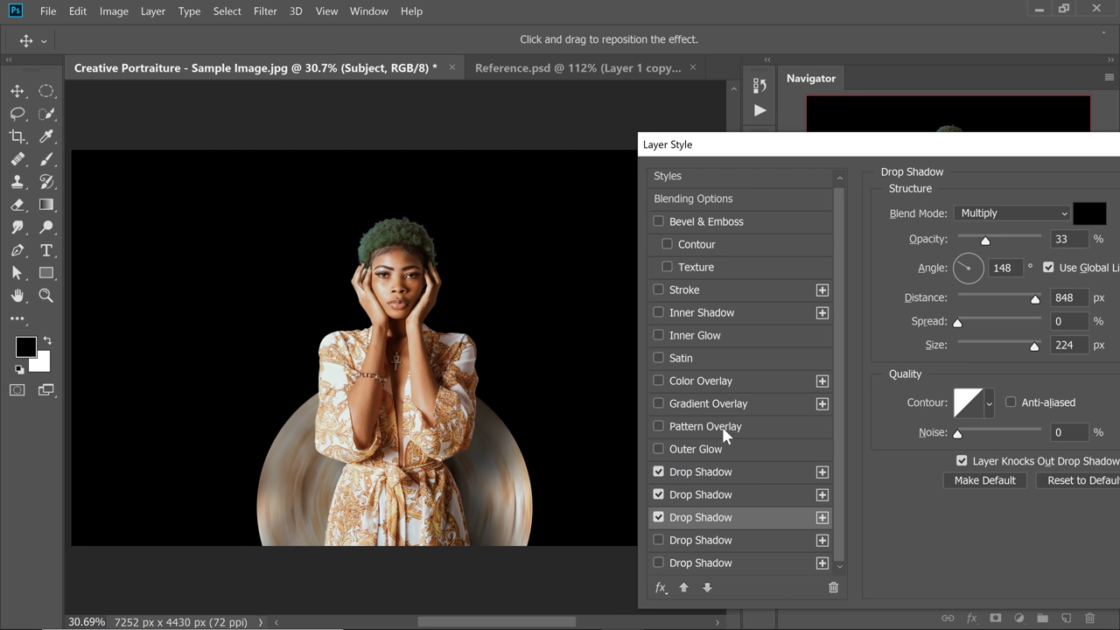
left_click_drag(327, 491, 334, 497)
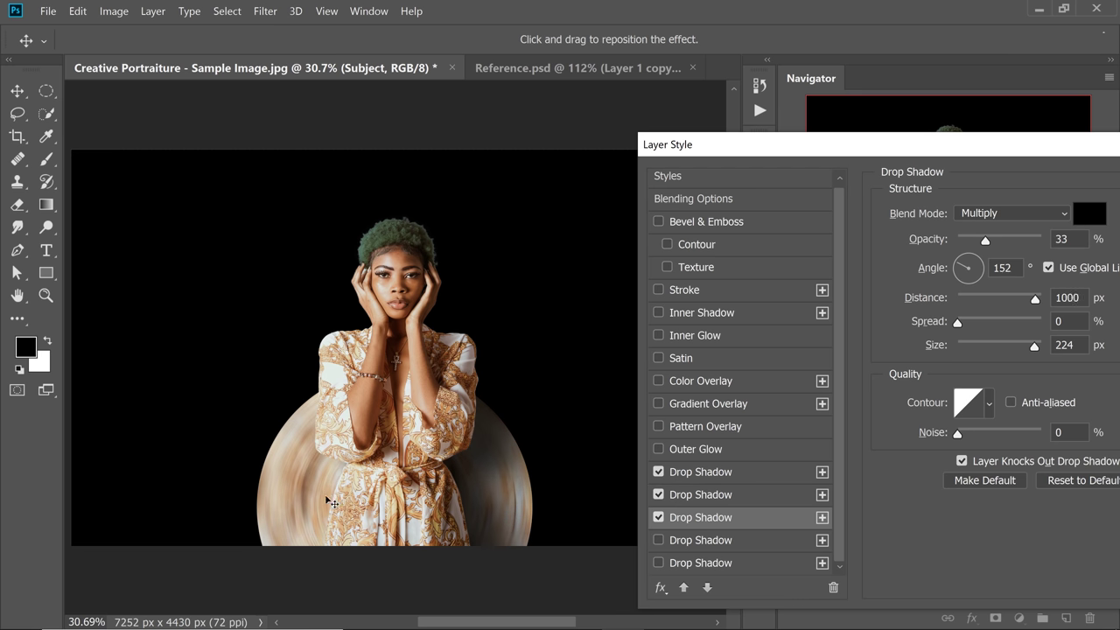
left_click_drag(453, 464, 445, 456)
left_click_drag(1031, 344, 958, 345)
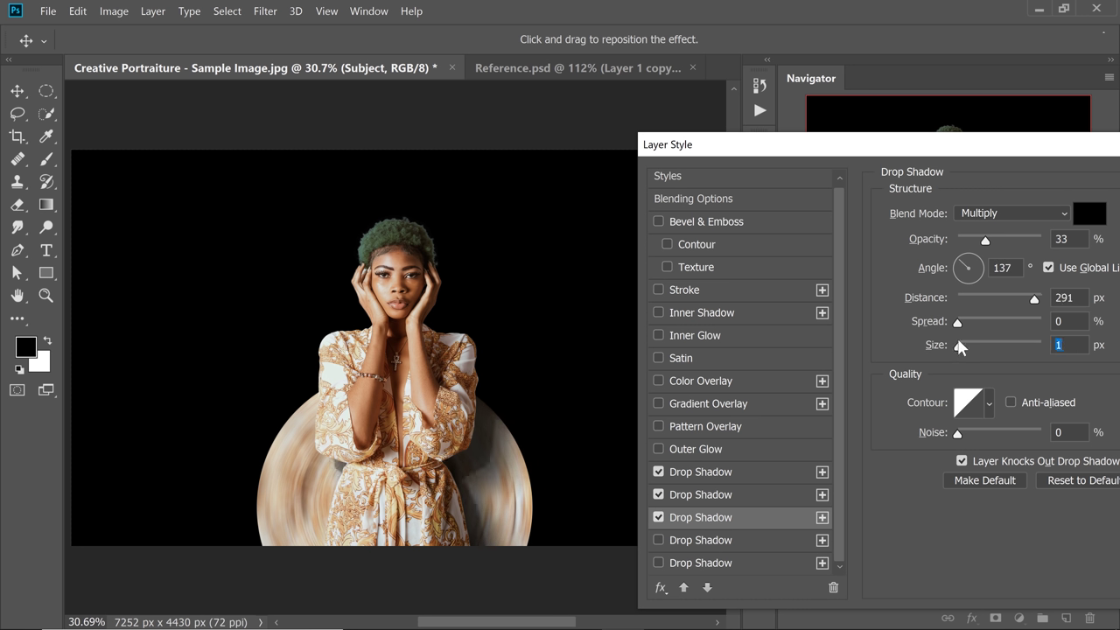
left_click_drag(475, 467, 474, 458)
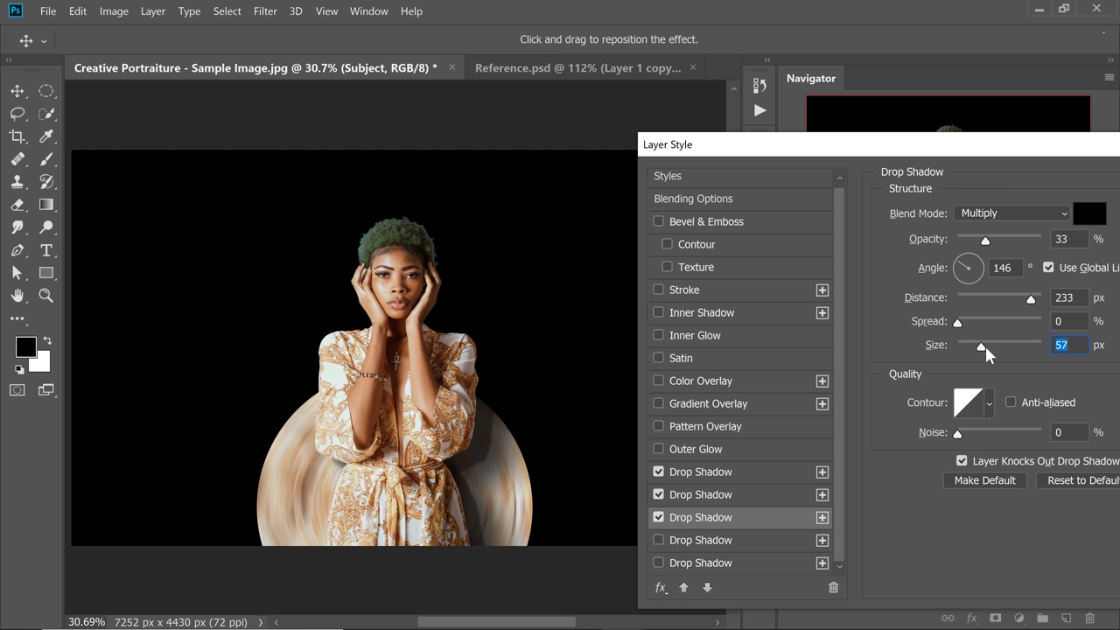
left_click_drag(986, 346, 998, 351)
left_click(958, 240)
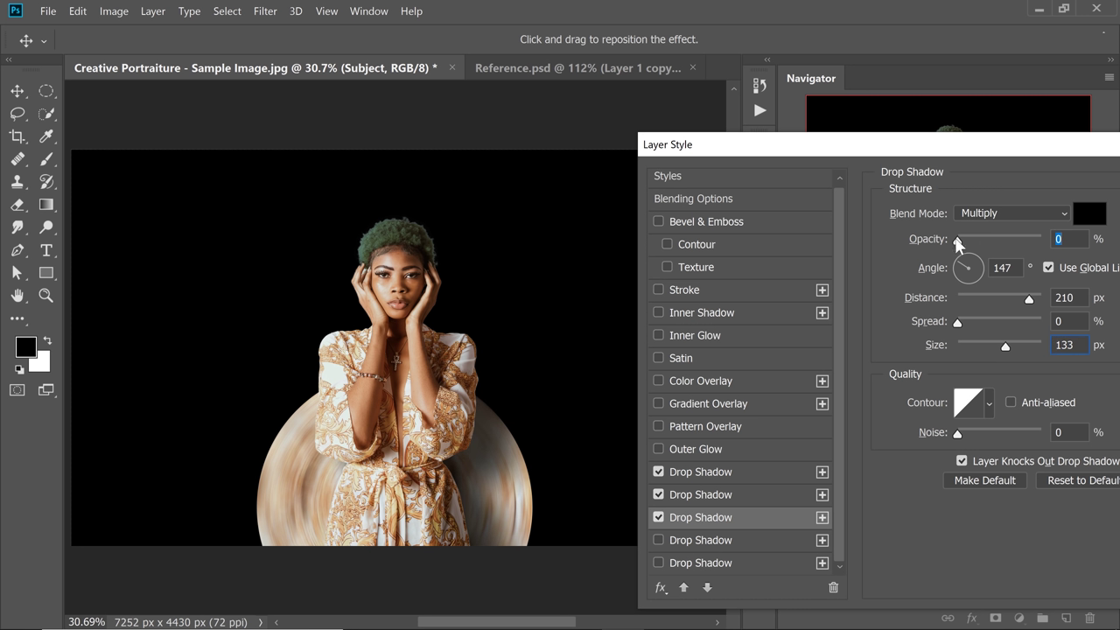
left_click_drag(479, 463, 488, 465)
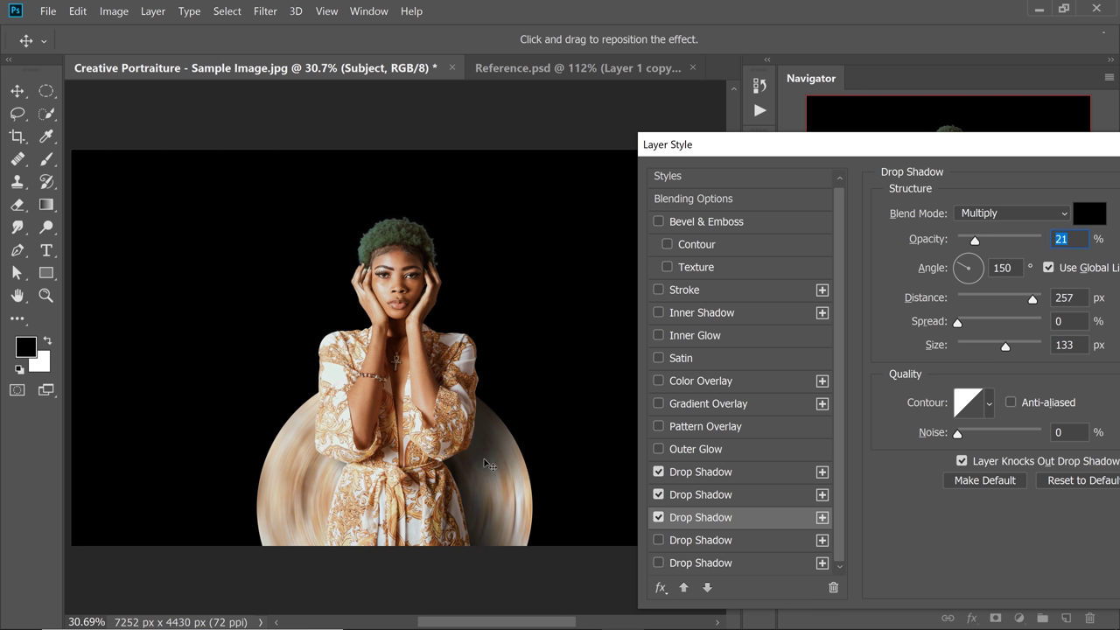
left_click_drag(1006, 347, 1013, 350)
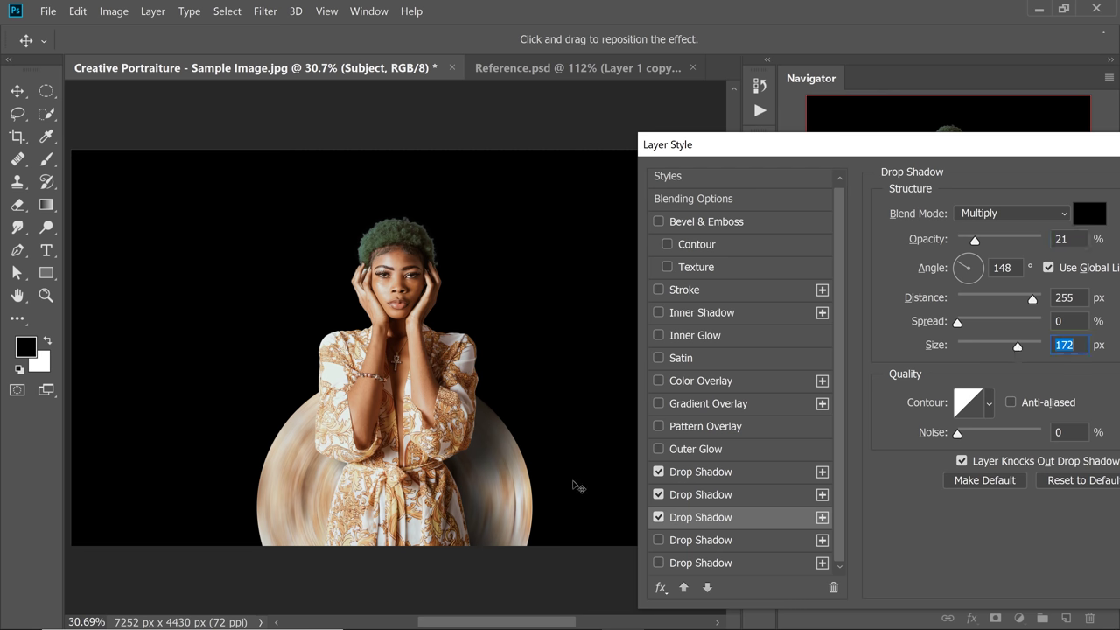
- Enable the fourth drop shadow at 26% opacity, a 153° angle, 133 px distance and 142 px size, and apply the layer style
left_click(660, 541)
left_click_drag(992, 349, 843, 350)
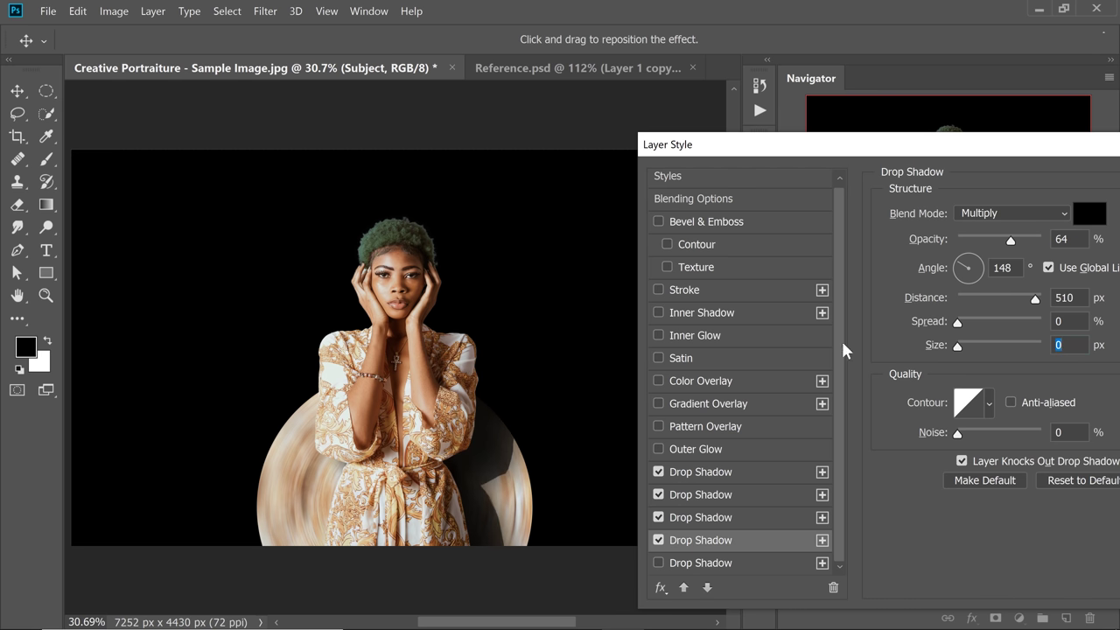
left_click_drag(495, 458, 467, 447)
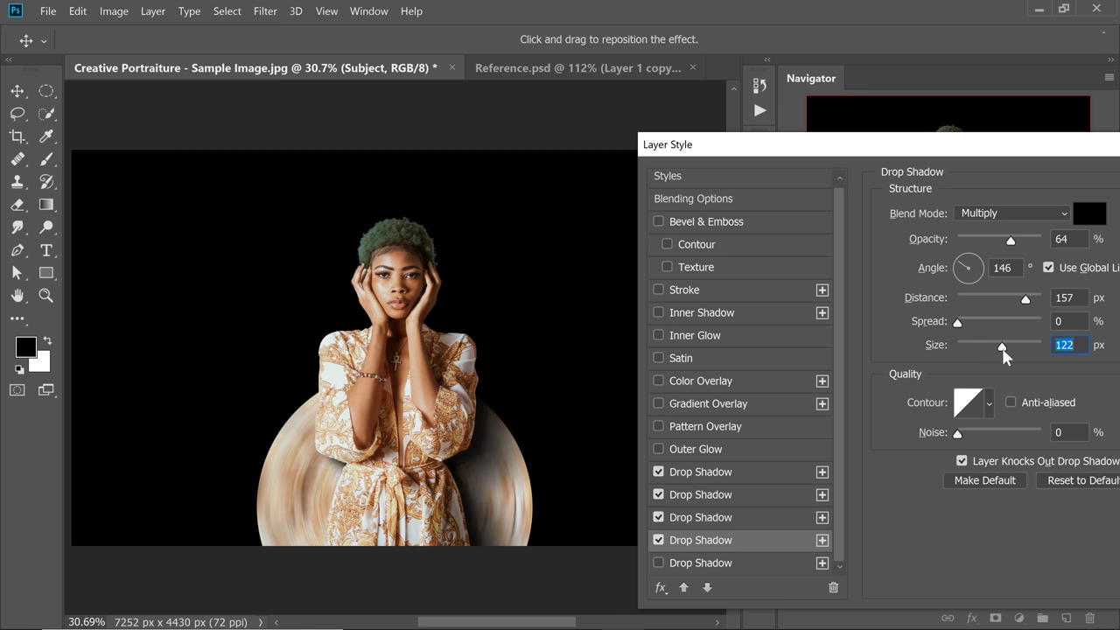
left_click_drag(1015, 240, 981, 251)
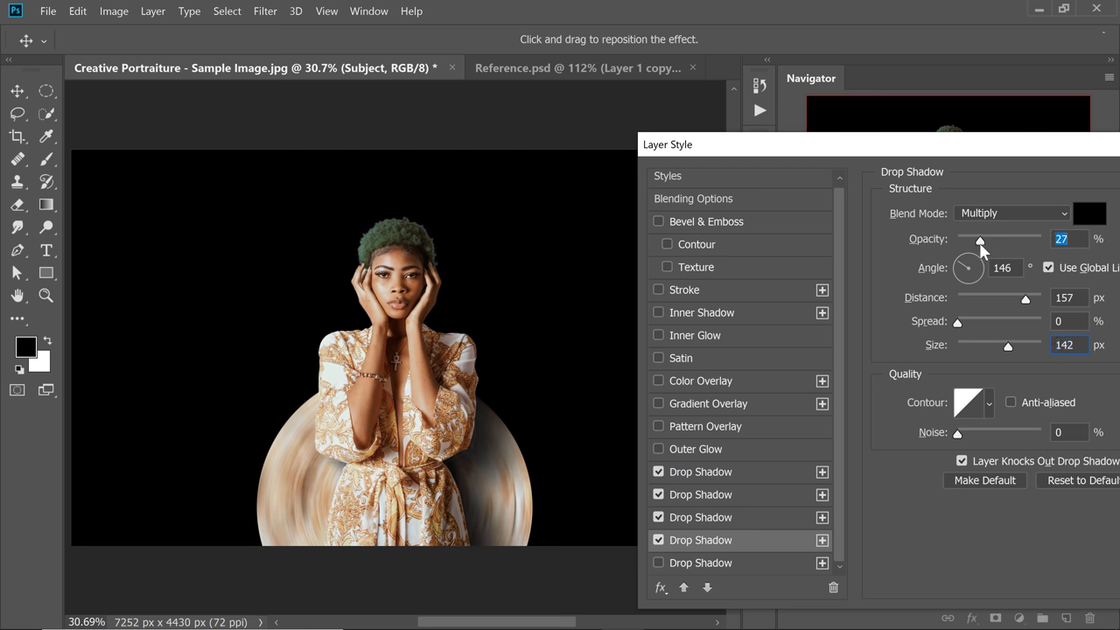
left_click_drag(479, 451, 459, 458)
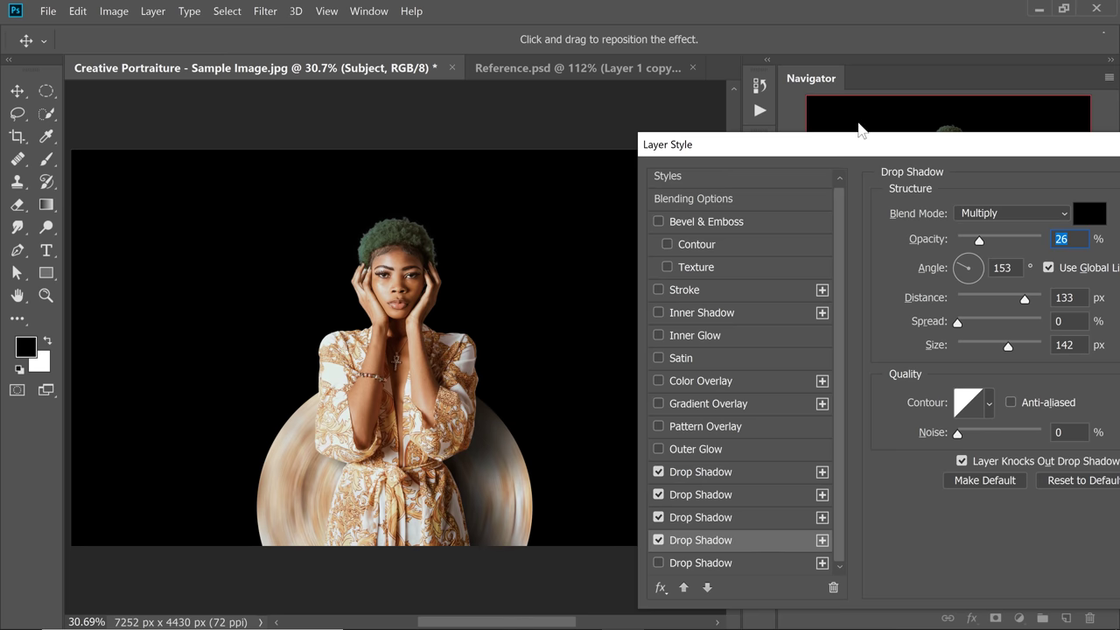
left_click_drag(862, 144, 546, 141)
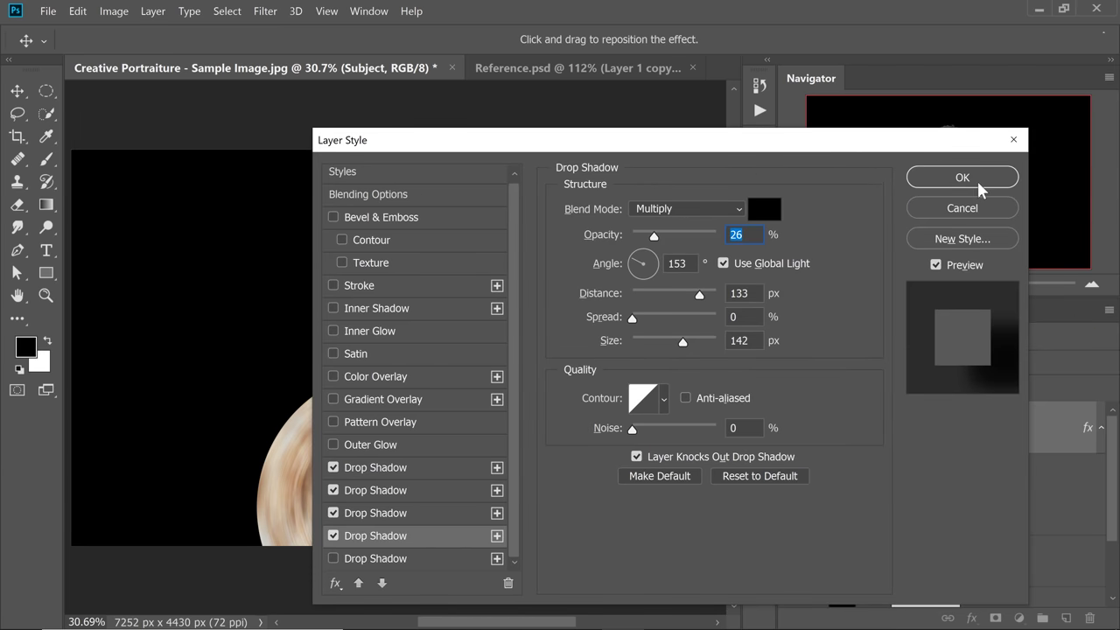
left_click(963, 177)
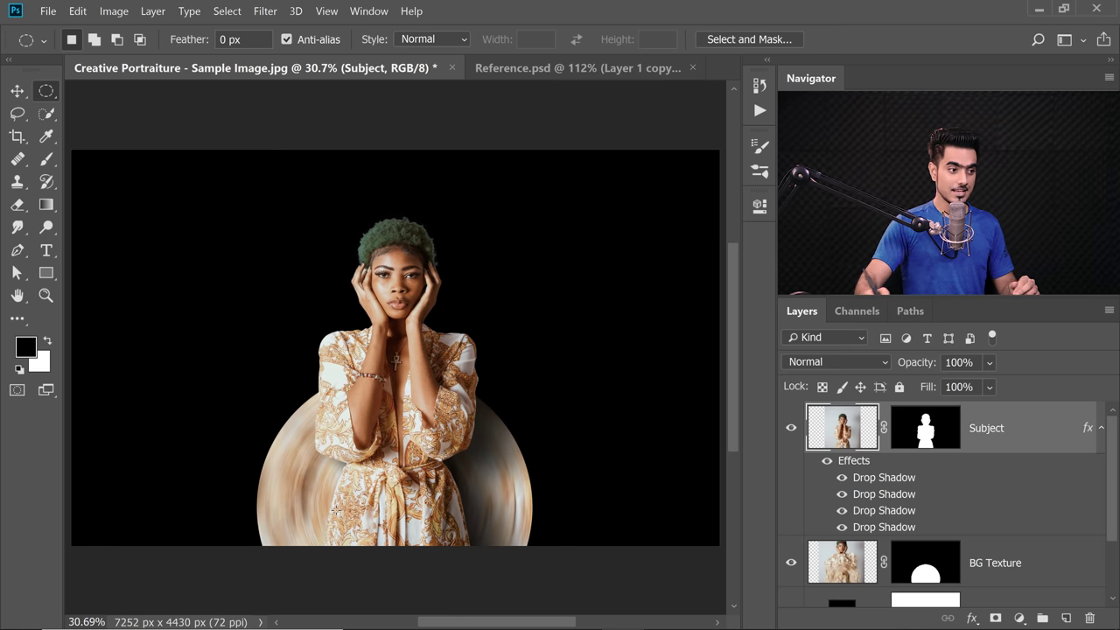
- Add a strongly brightening Curves adjustment above BG Texture, invert its mask to black and switch to the Brush tool
left_click(1007, 567)
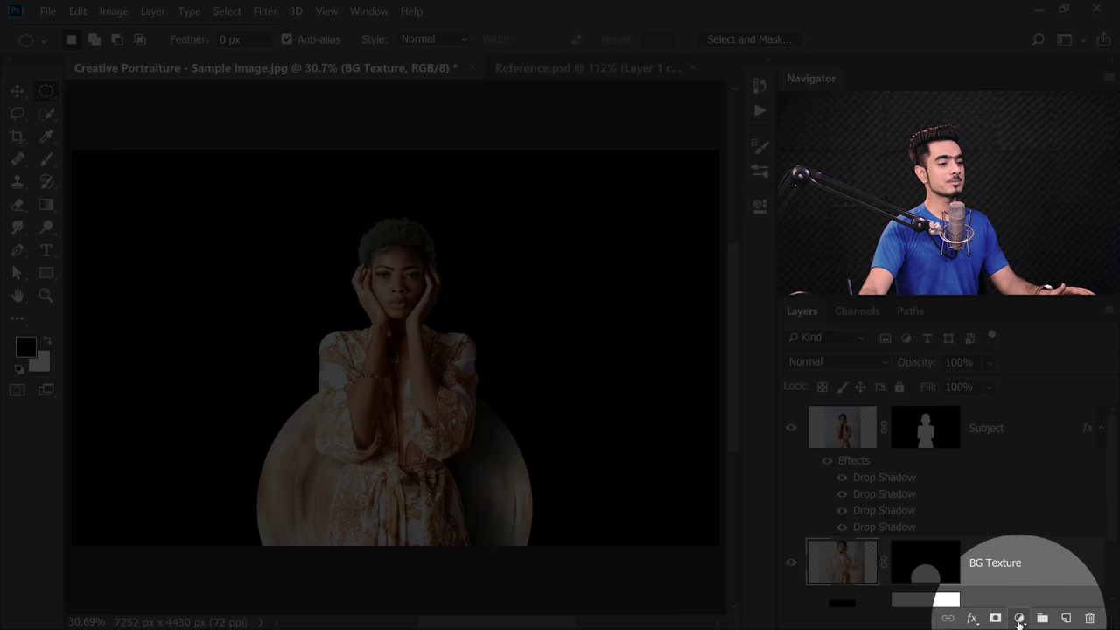
left_click(1020, 618)
left_click(1050, 398)
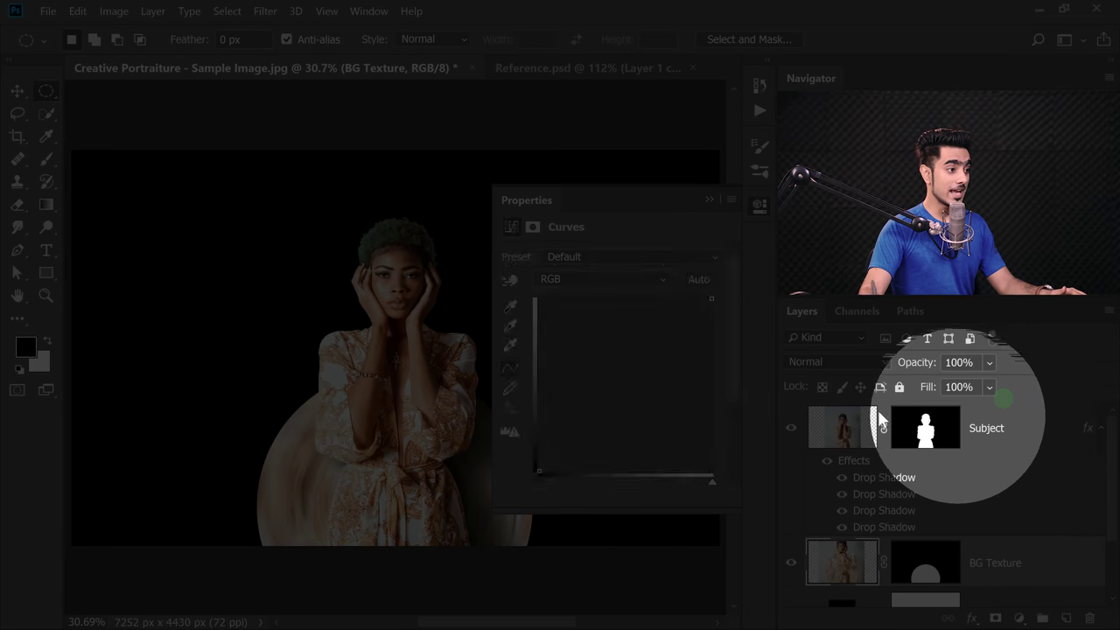
left_click(625, 382)
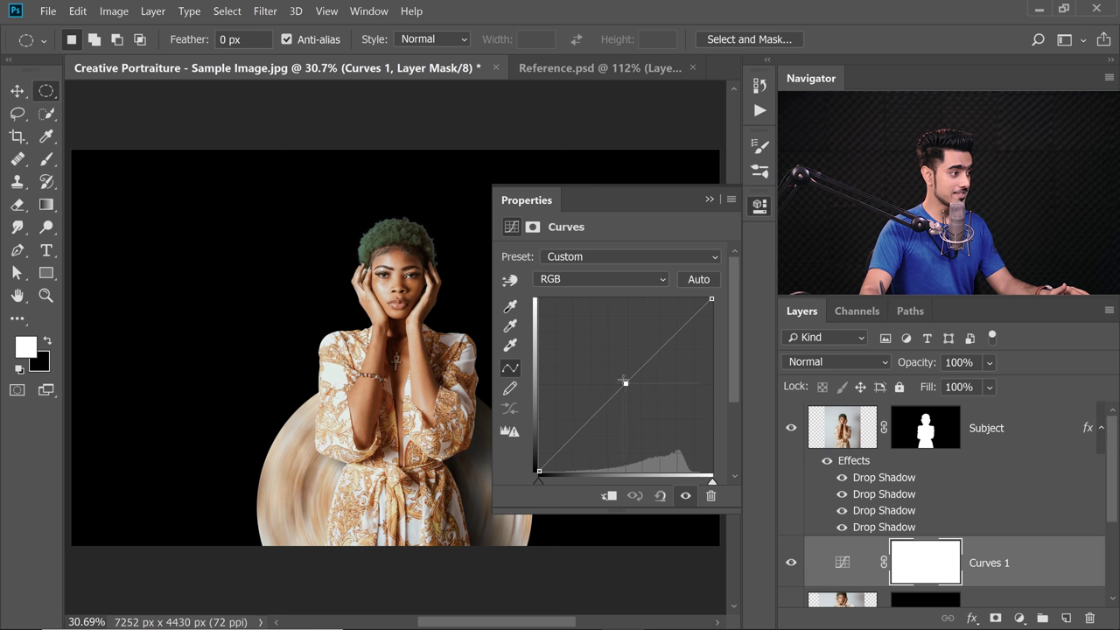
left_click_drag(625, 383, 597, 359)
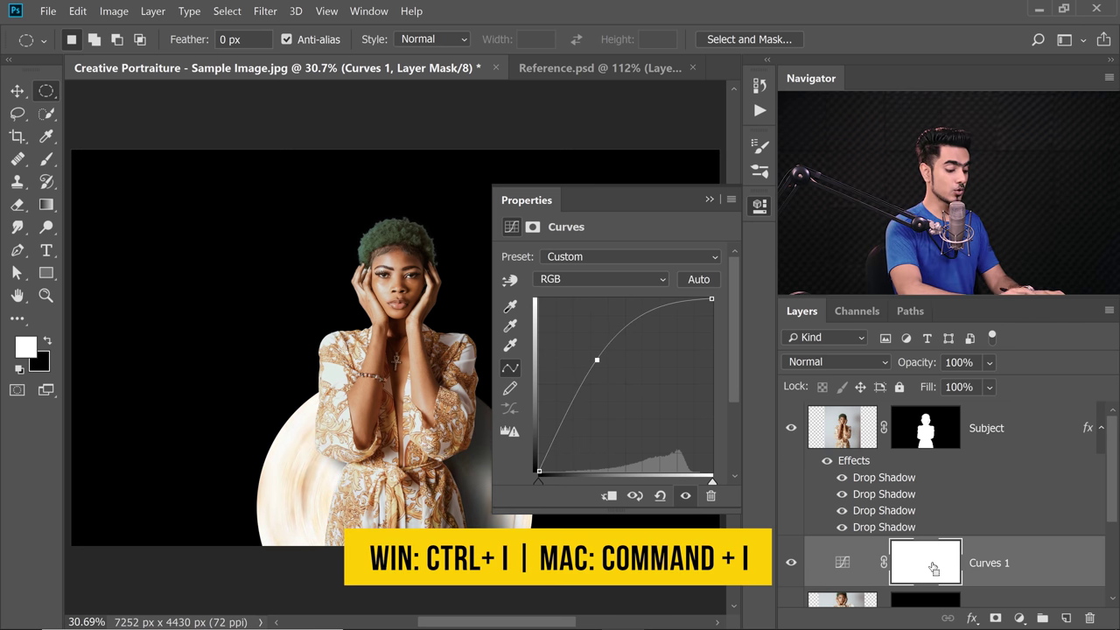
key("ctrl+i")
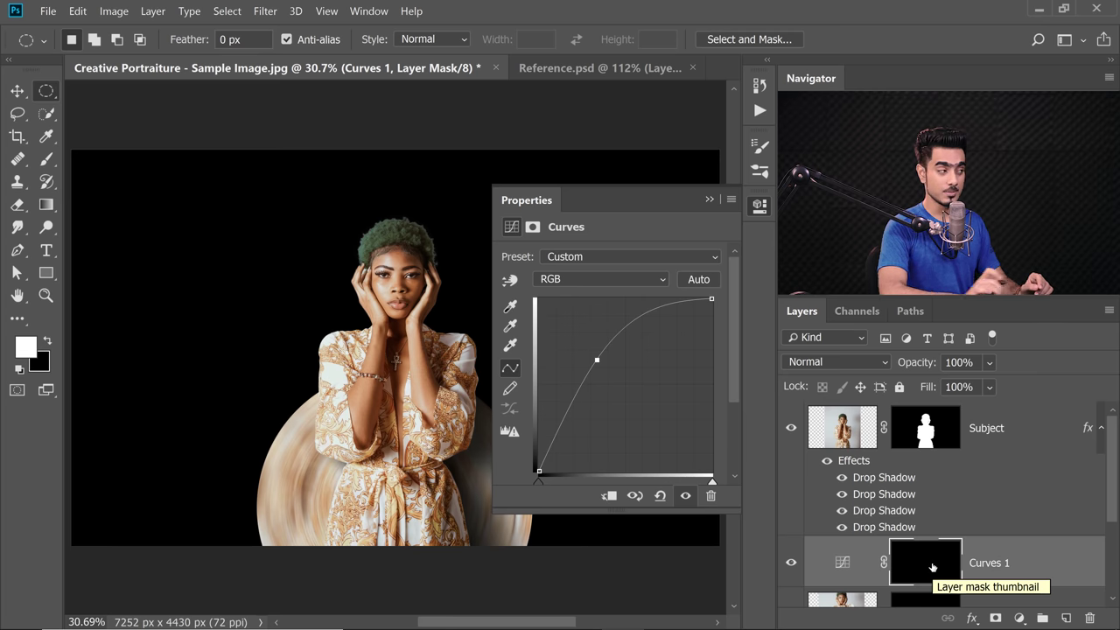
left_click(47, 161)
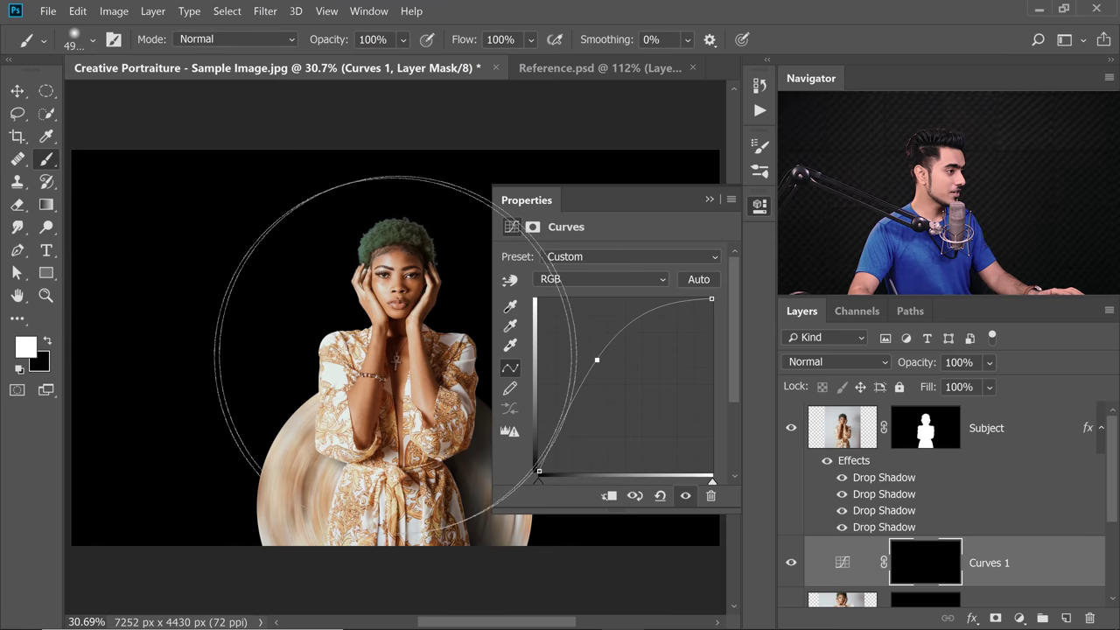
left_click_drag(263, 423, 255, 429)
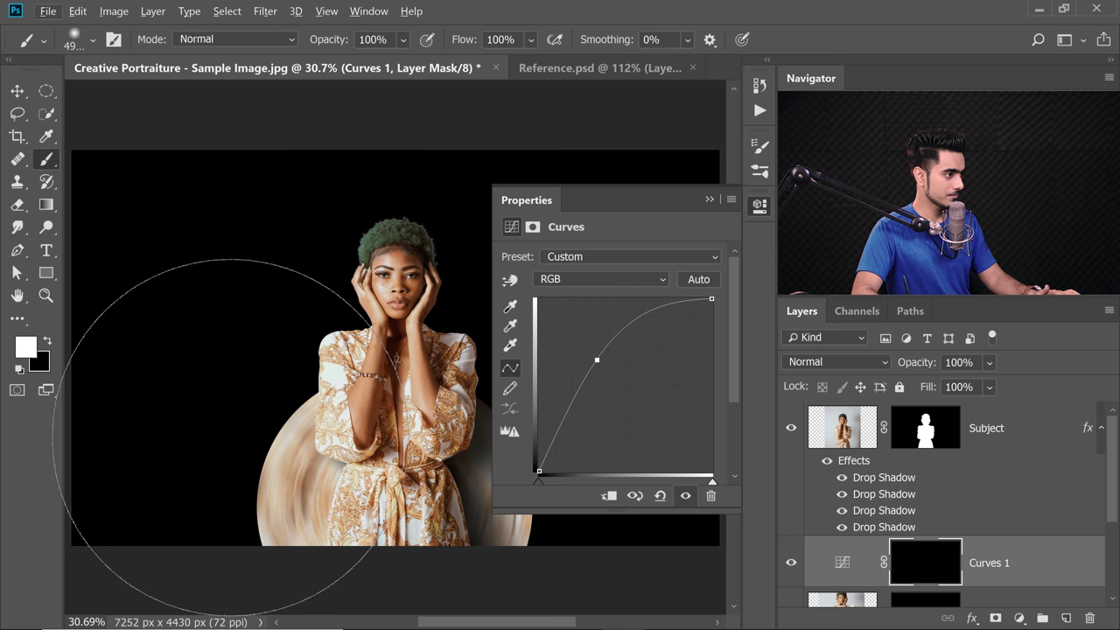
left_click(230, 434)
mouse_move(342, 402)
left_mouse_down()
mouse_move(71, 377)
mouse_move(271, 392)
mouse_move(237, 400)
left_mouse_up()
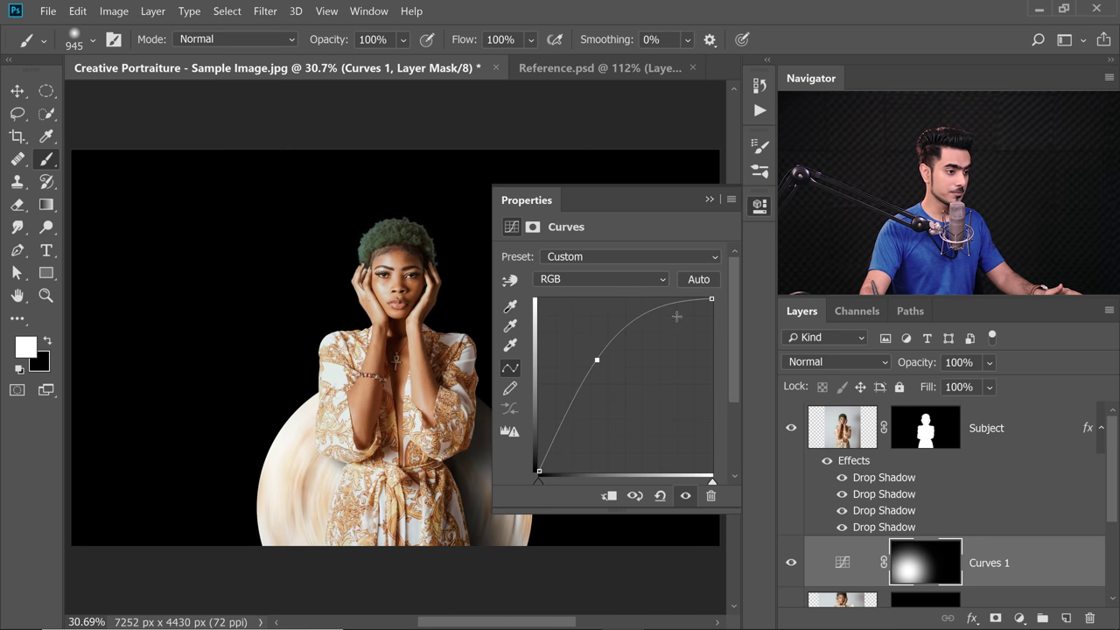
key("ctrl+z")
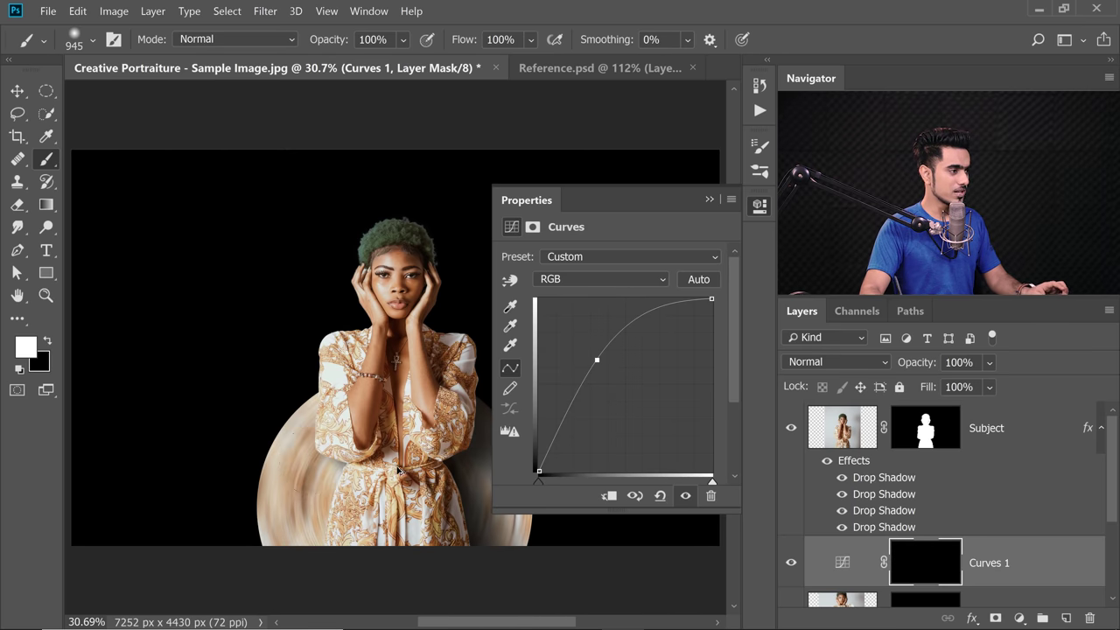
- Paint white with a very large soft brush on the Curves 1 mask to brighten the left side of the disc
mouse_move(195, 380)
left_mouse_down()
mouse_move(292, 425)
mouse_move(205, 381)
mouse_move(188, 302)
left_mouse_up()
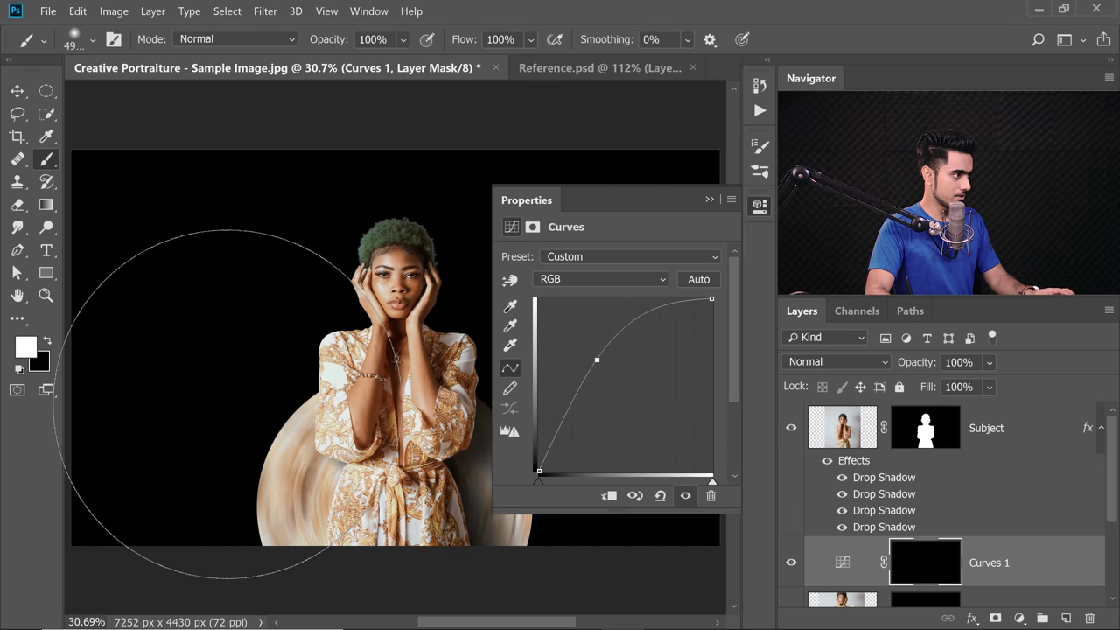
left_click(223, 399)
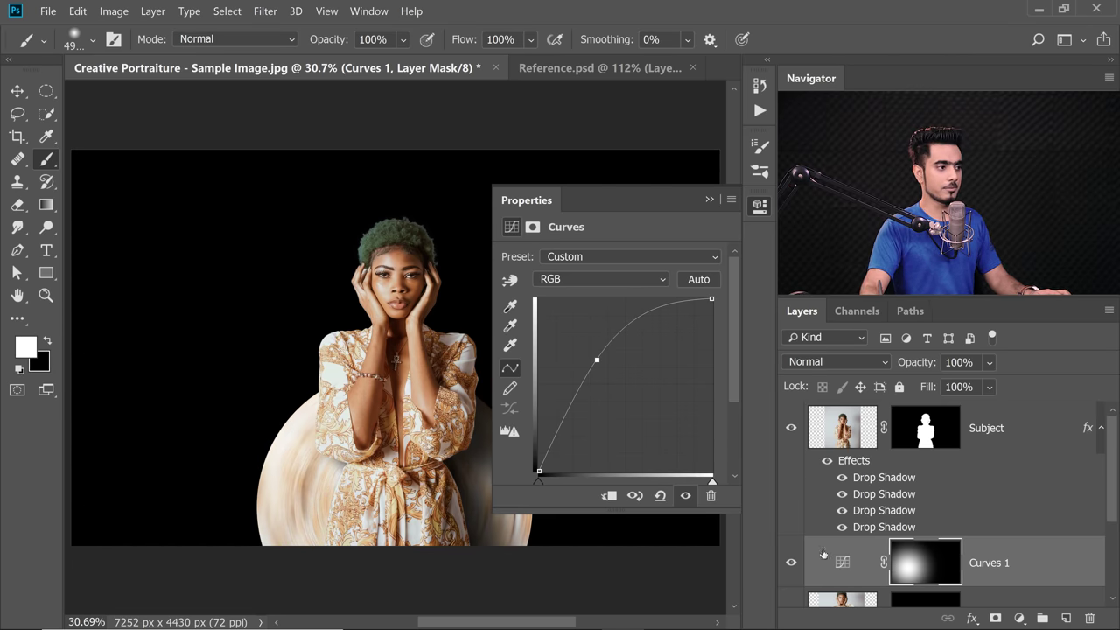
left_click(709, 199)
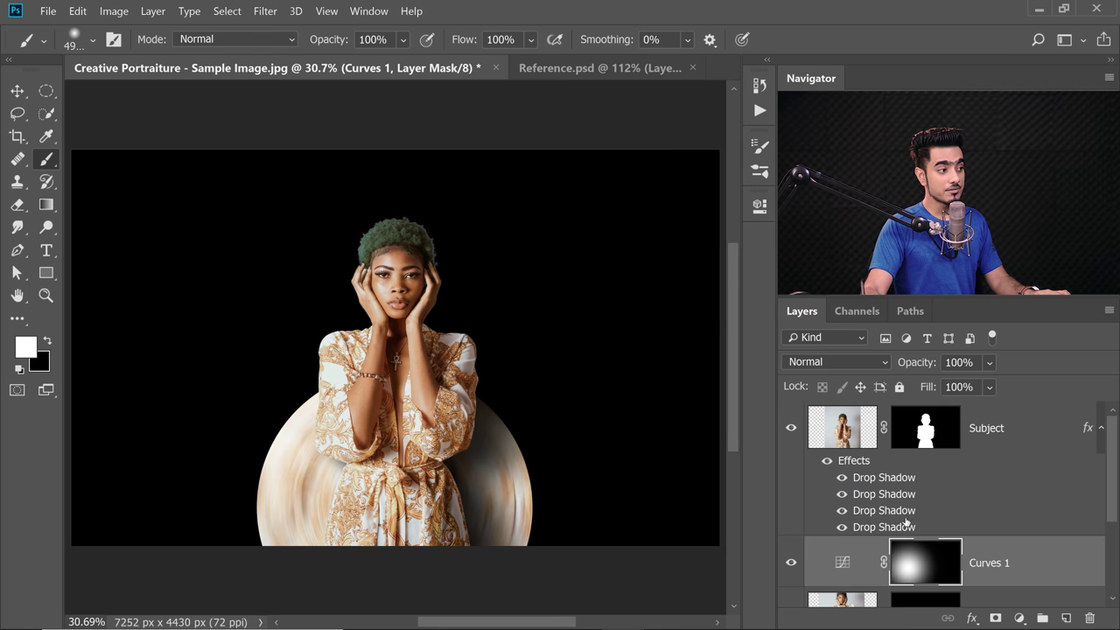
- Duplicate the BG Texture layer and select the original beneath the copy
left_click_drag(1111, 520, 1111, 591)
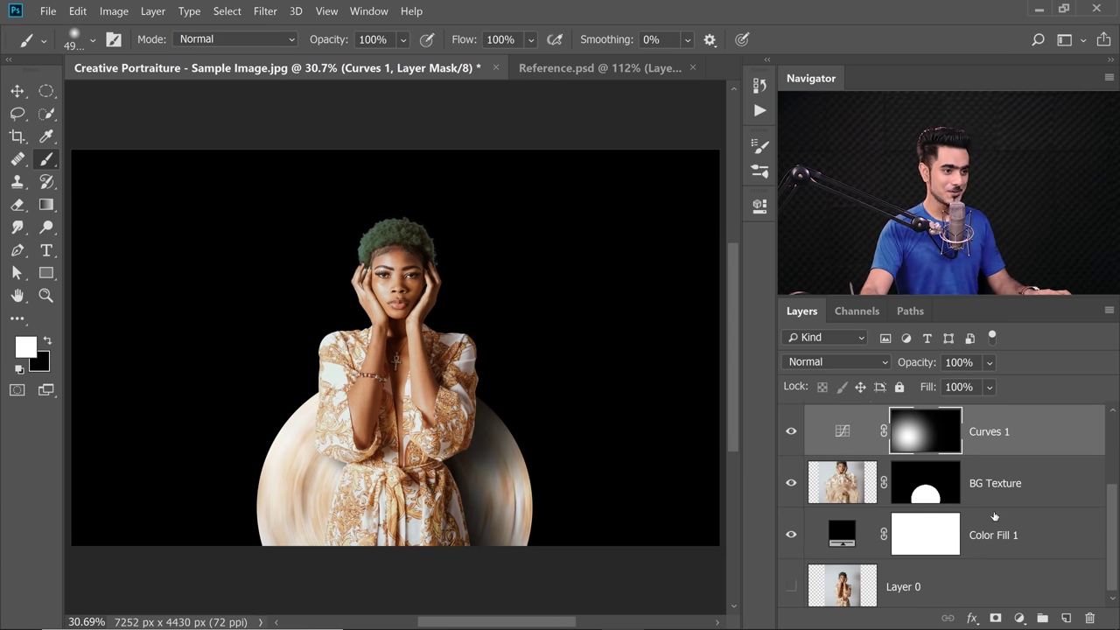
left_click(998, 482)
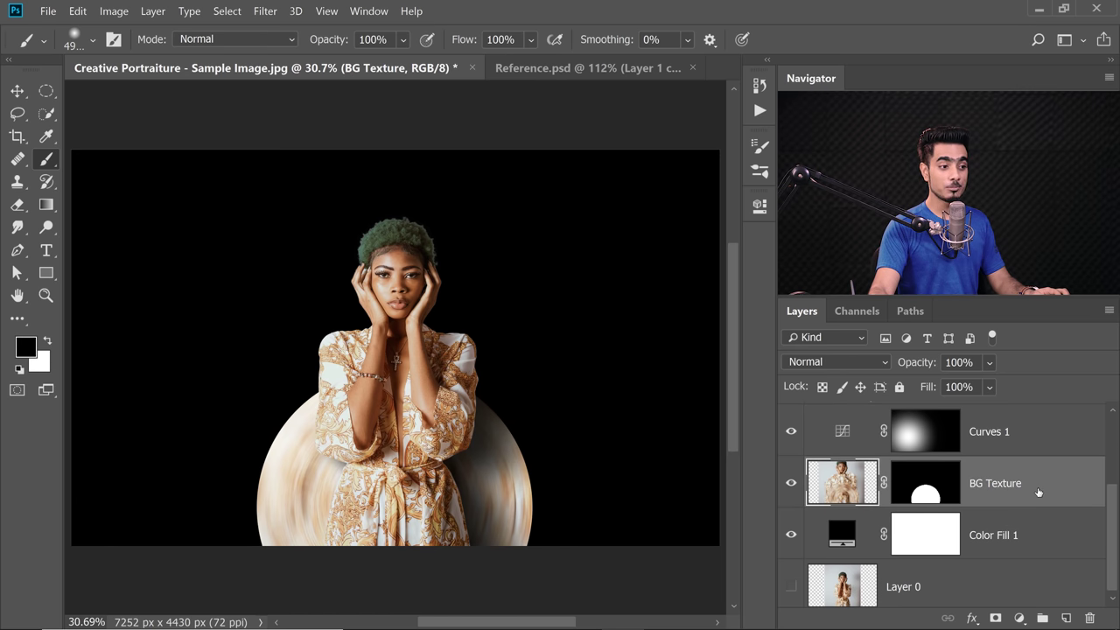
key("ctrl+j")
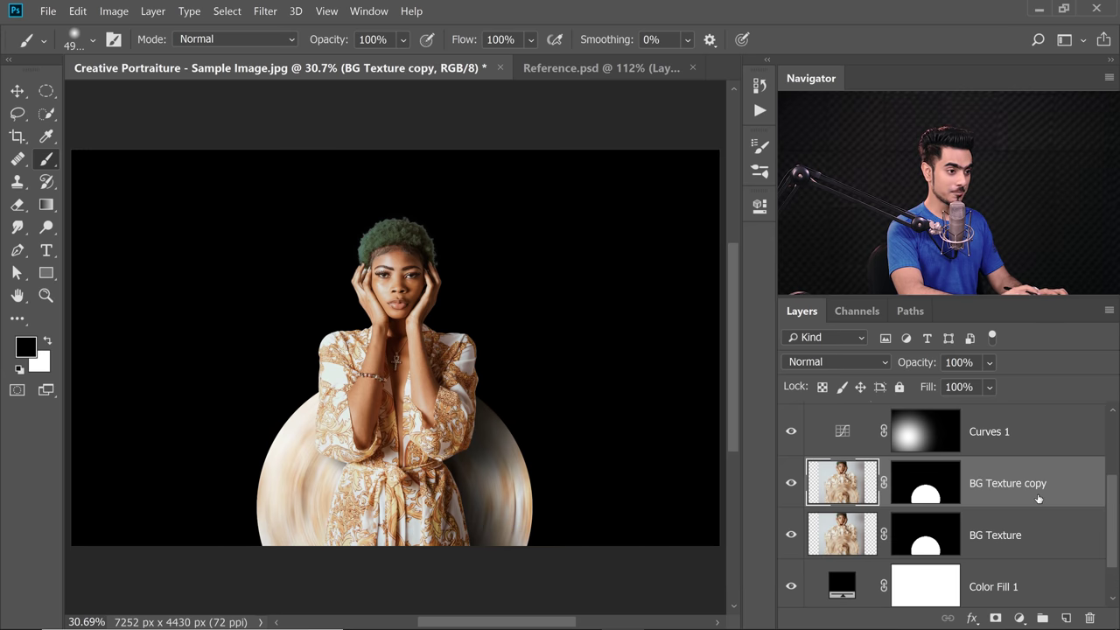
left_click(1013, 541)
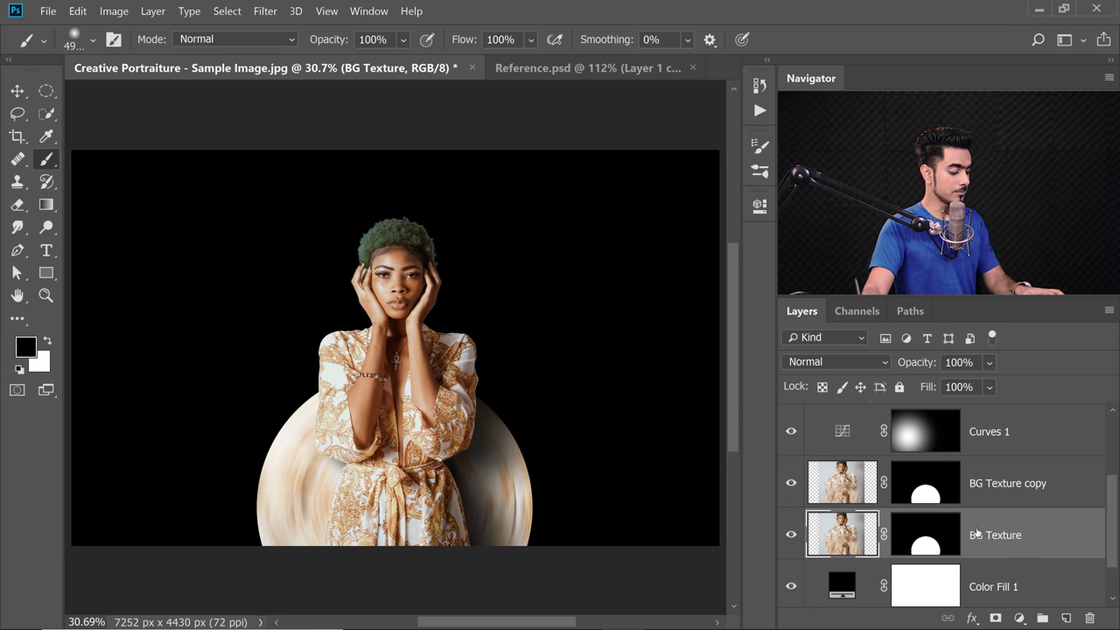
key("ctrl+t")
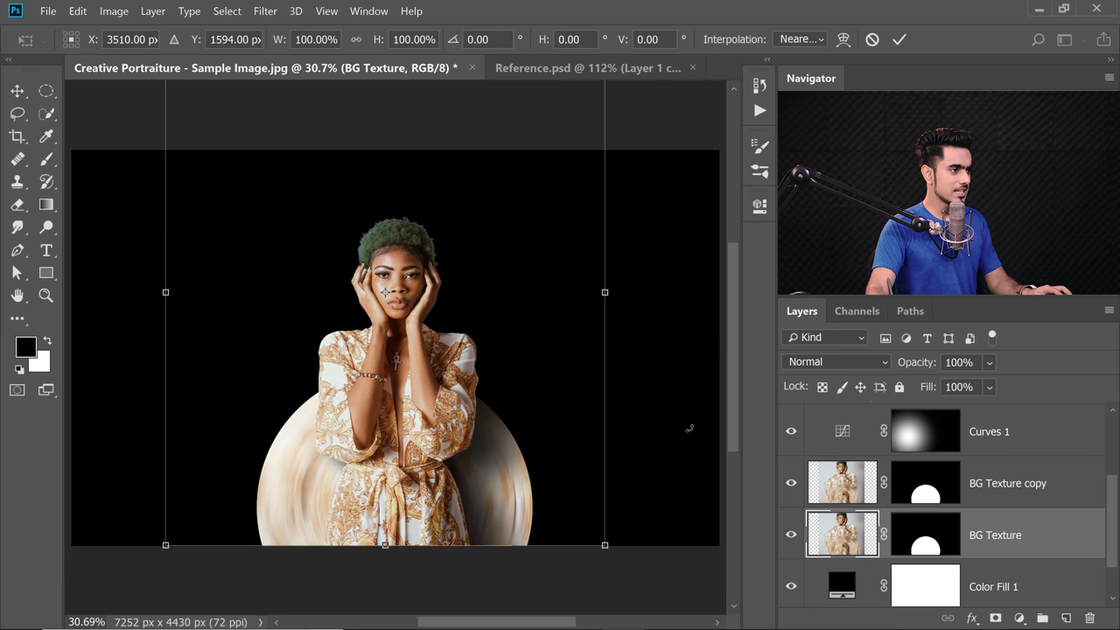
left_click_drag(605, 545, 638, 582)
left_click_drag(528, 487, 526, 458)
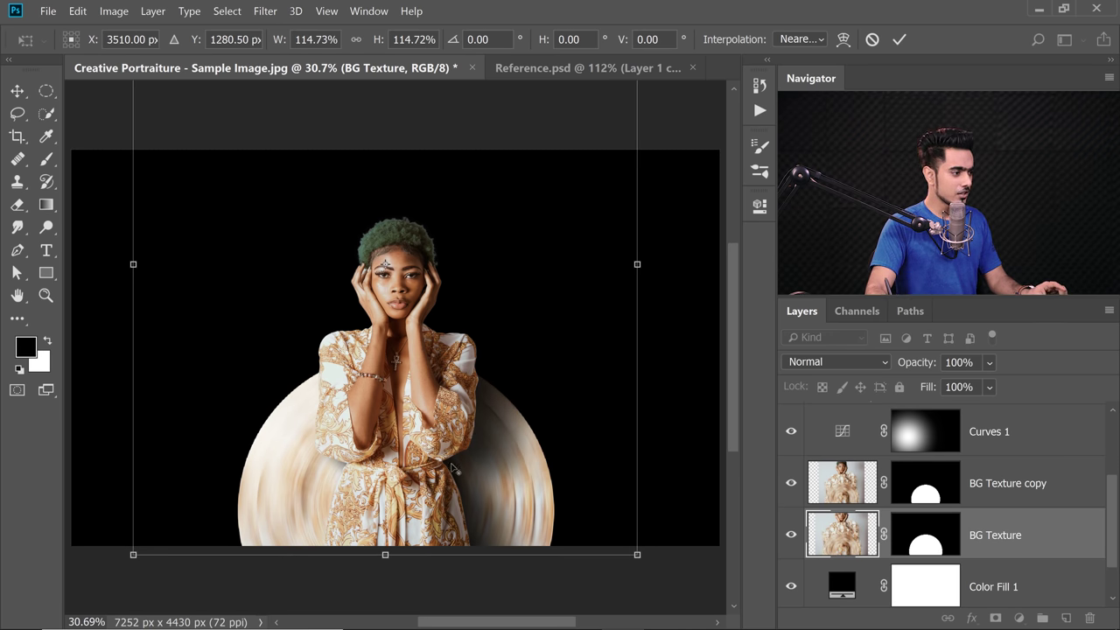
key("b")
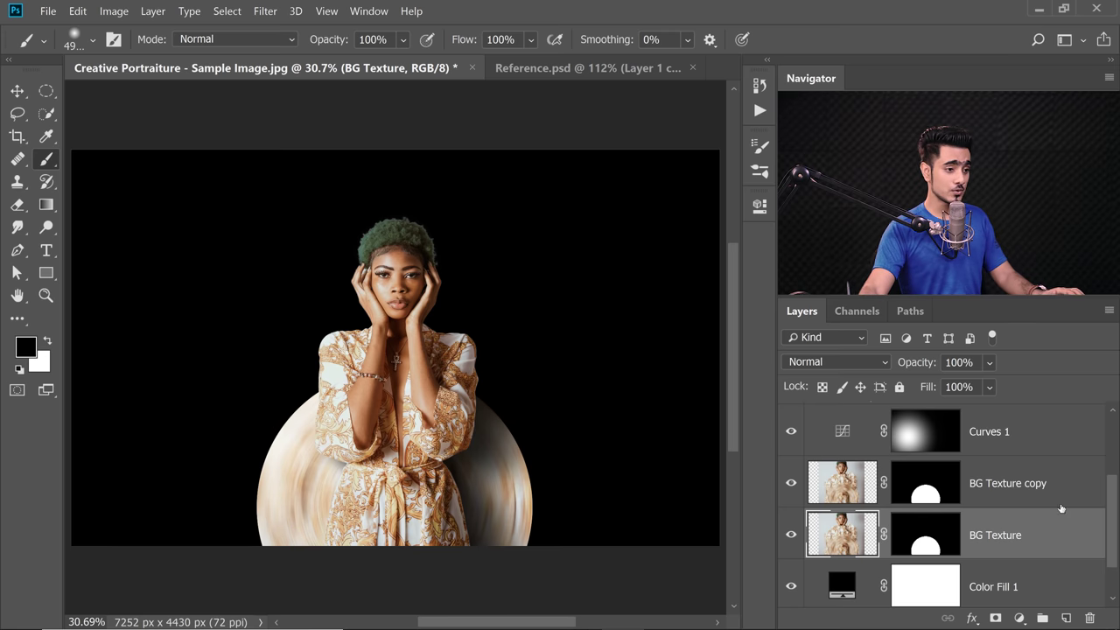
- Hide the Subject layer so only the background disc layers are shown
left_click_drag(1109, 510, 1109, 448)
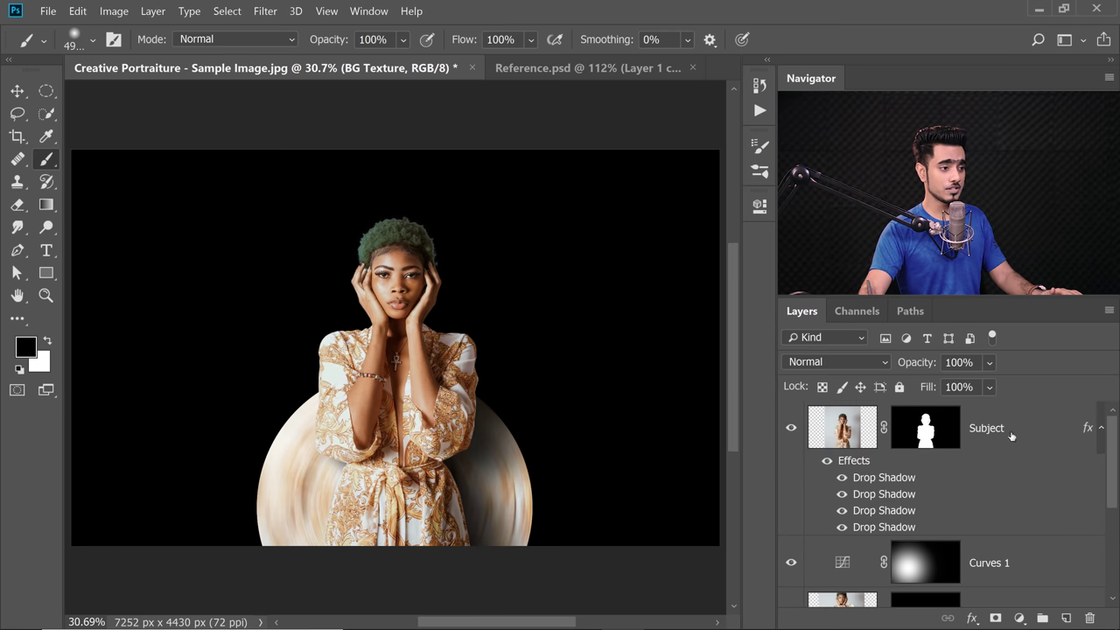
left_click(790, 430)
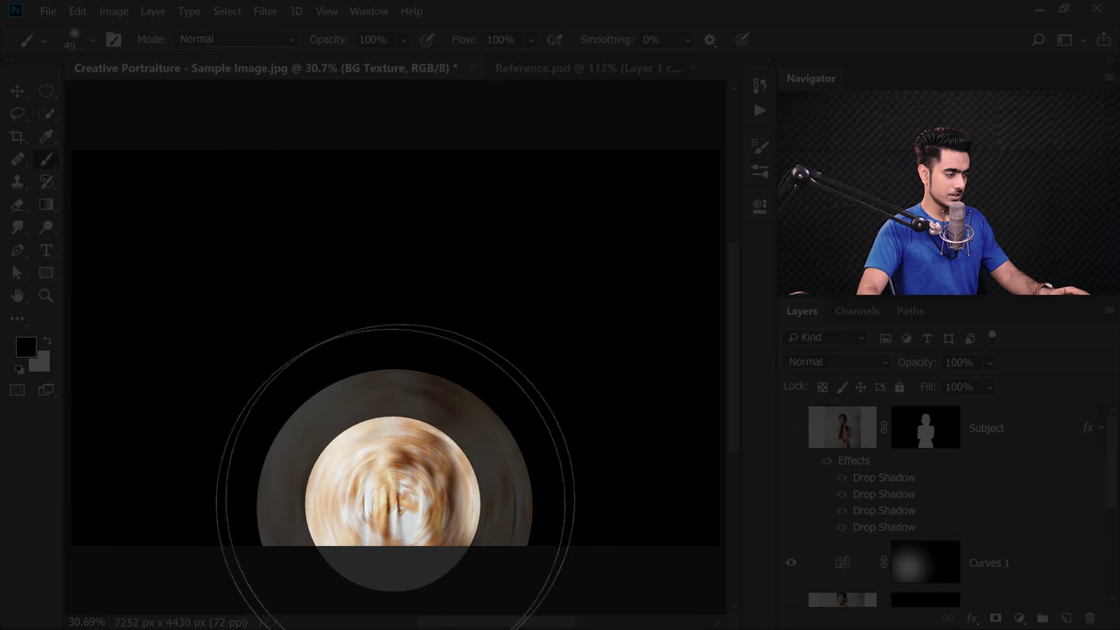
- Start a free transform on the BG Texture layer and place its reference point at the blur swirl's centre, about X 3609, Y 3975 px
scroll(1107, 508, "down", 4)
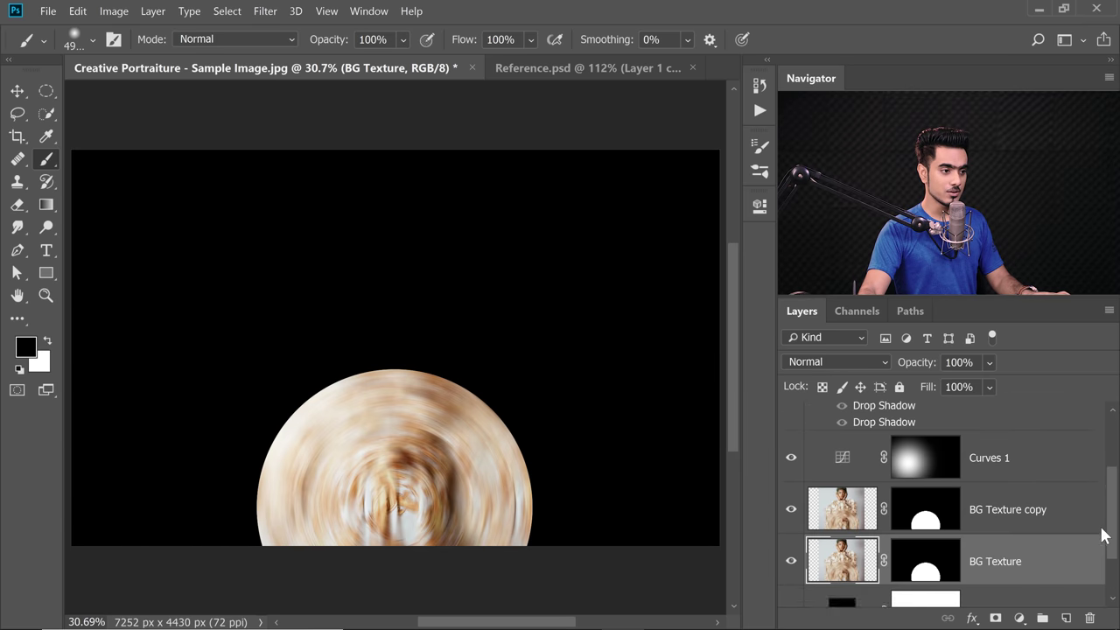
left_click_drag(415, 491, 449, 493)
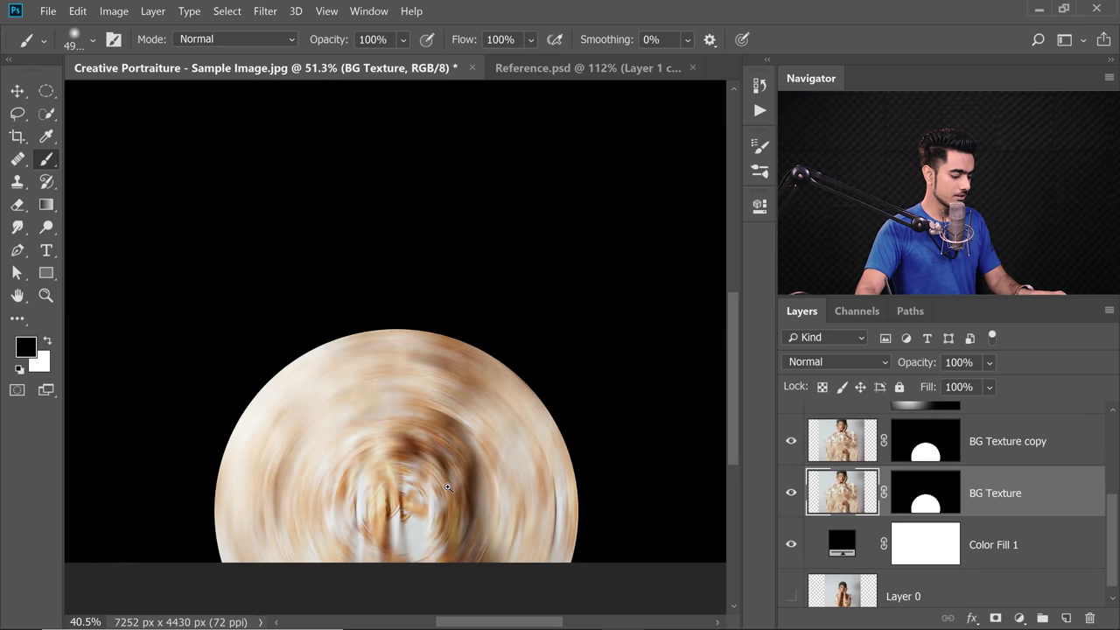
key("ctrl+t")
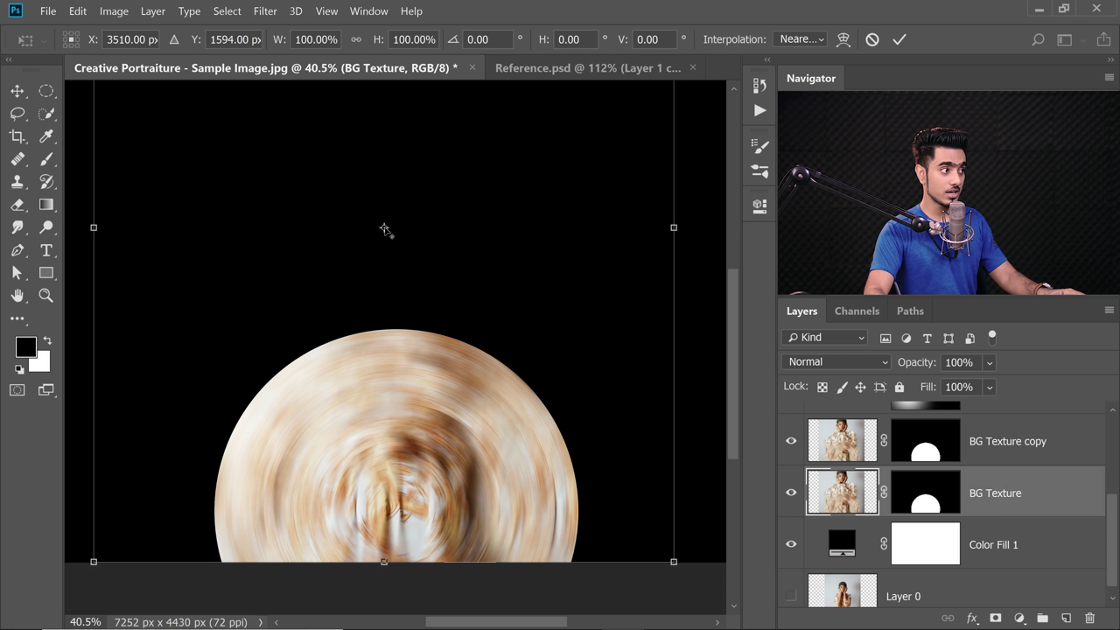
left_click_drag(385, 229, 433, 495)
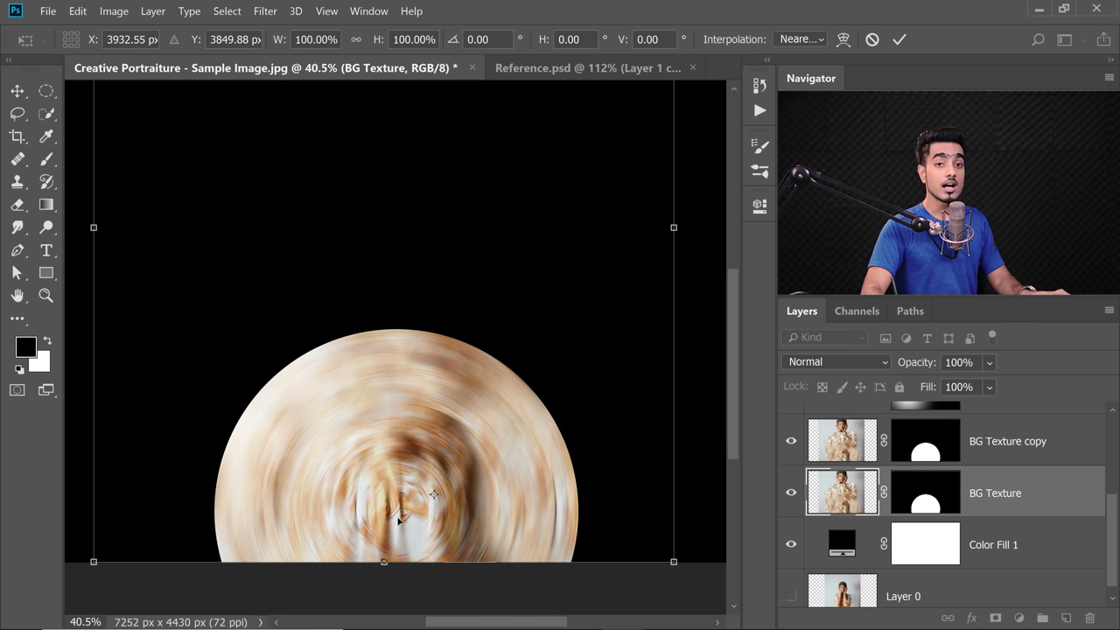
scroll(407, 510, "up", 6)
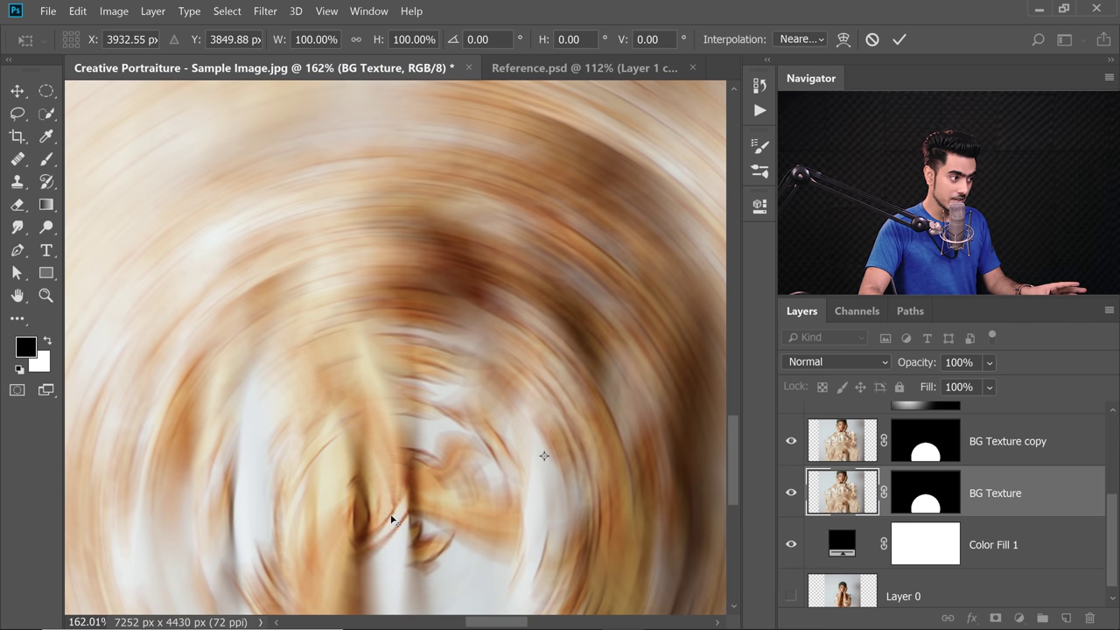
left_click(391, 518, "alt")
left_click_drag(392, 519, 389, 516)
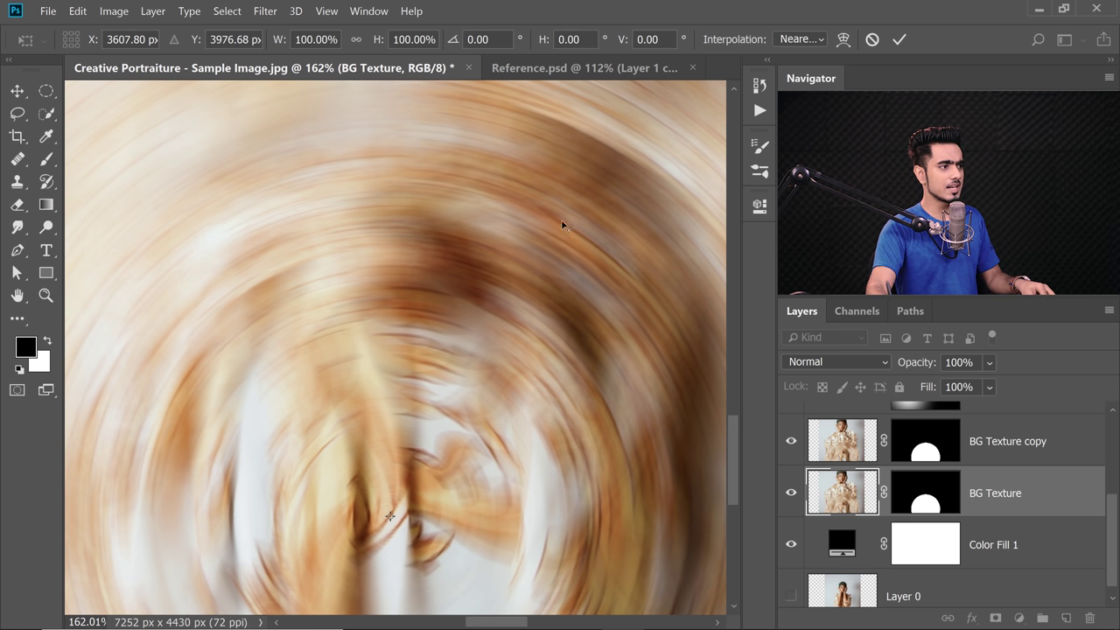
left_click(674, 354, "alt")
left_click(390, 511, "alt")
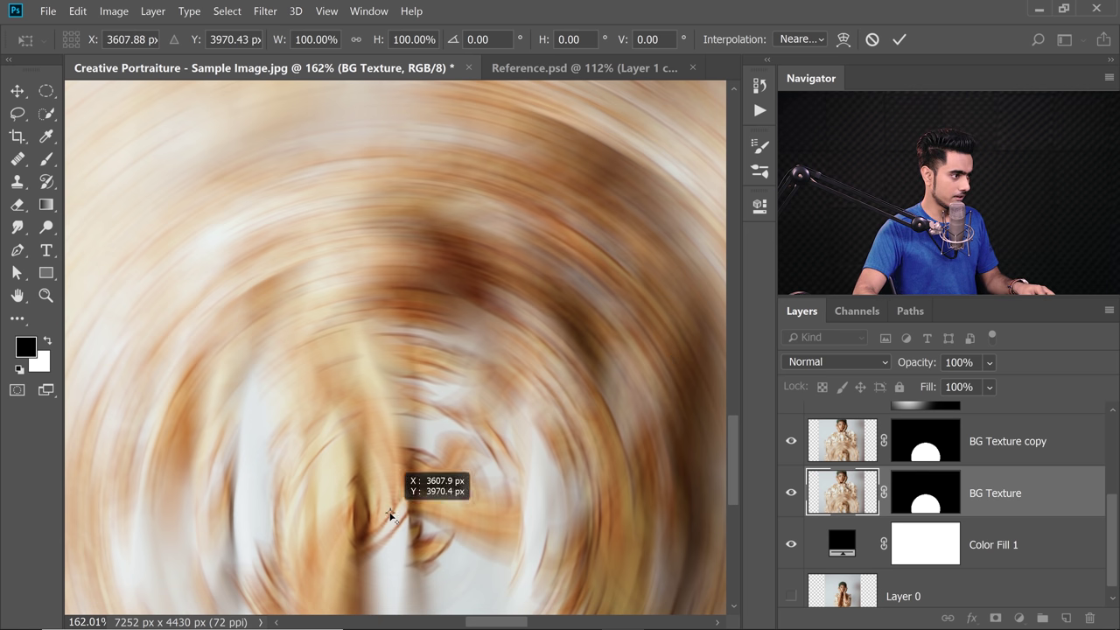
left_click_drag(390, 511, 391, 516)
scroll(513, 429, "down", 5)
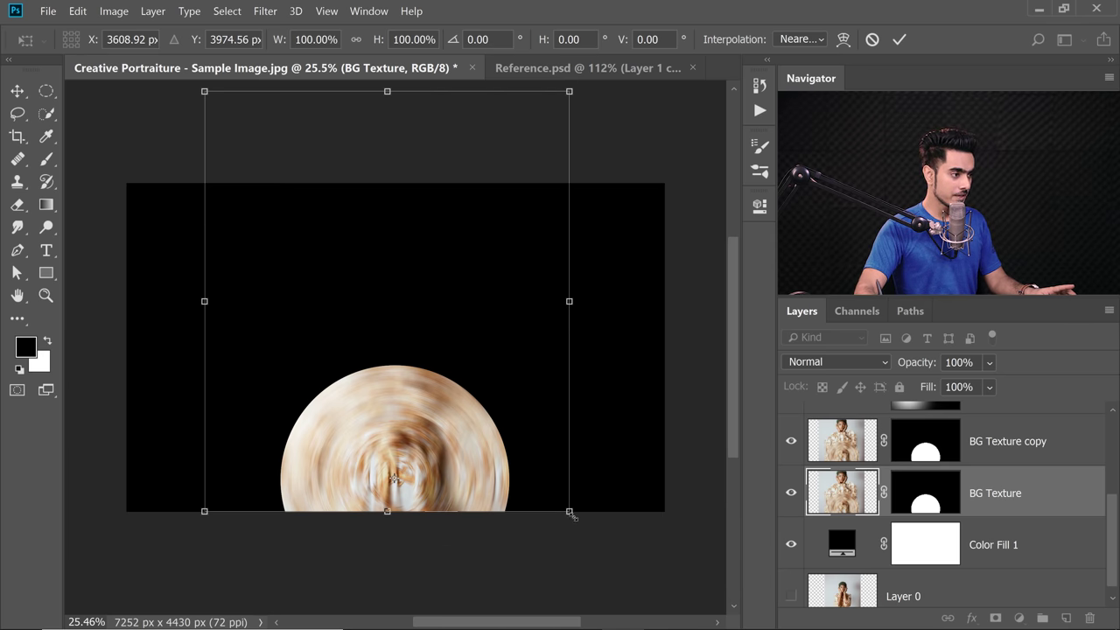
- Scale BG Texture up proportionally around the swirl centre into a larger concentric disc, apply the transform and return to the Brush tool
mouse_move(571, 515)
left_mouse_down()
mouse_move(618, 548)
mouse_move(605, 543)
mouse_move(611, 559)
left_mouse_up()
key("Return")
key("b")
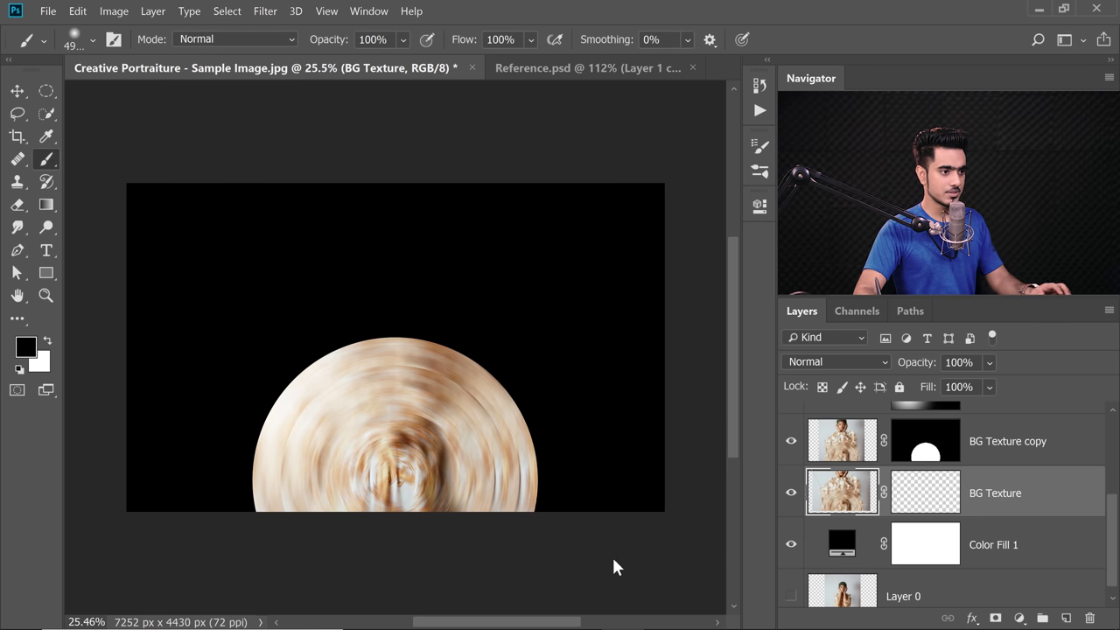
- Rename the BG Texture copy layer as 1 and BG Texture as 2, and lower layer 2's opacity to 53%
left_click(1007, 447)
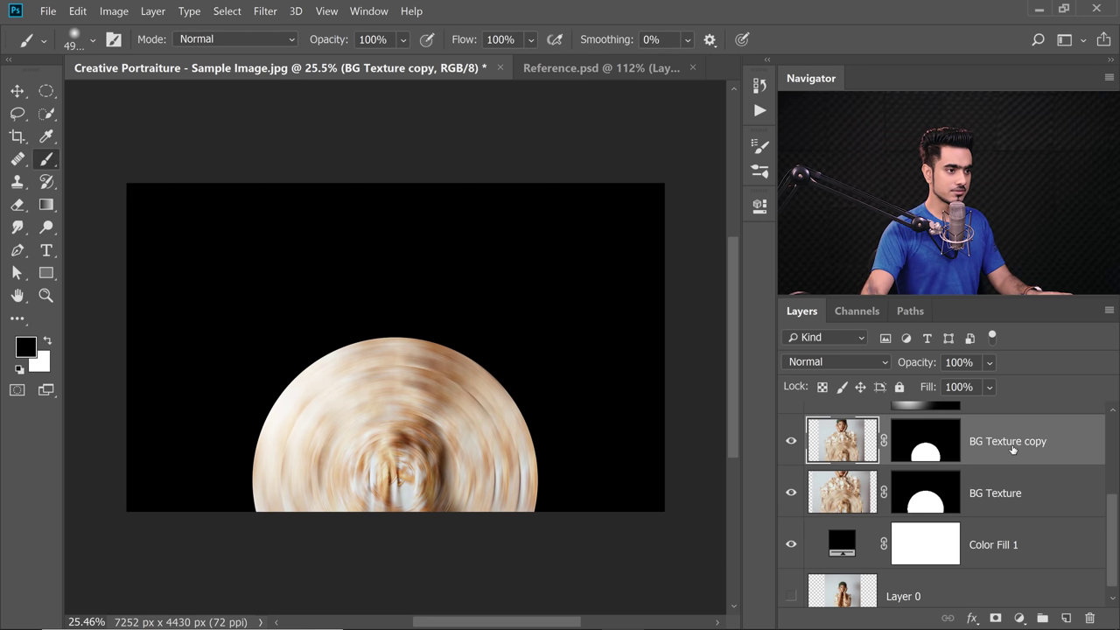
double_click(1003, 445)
type("1")
key("Return")
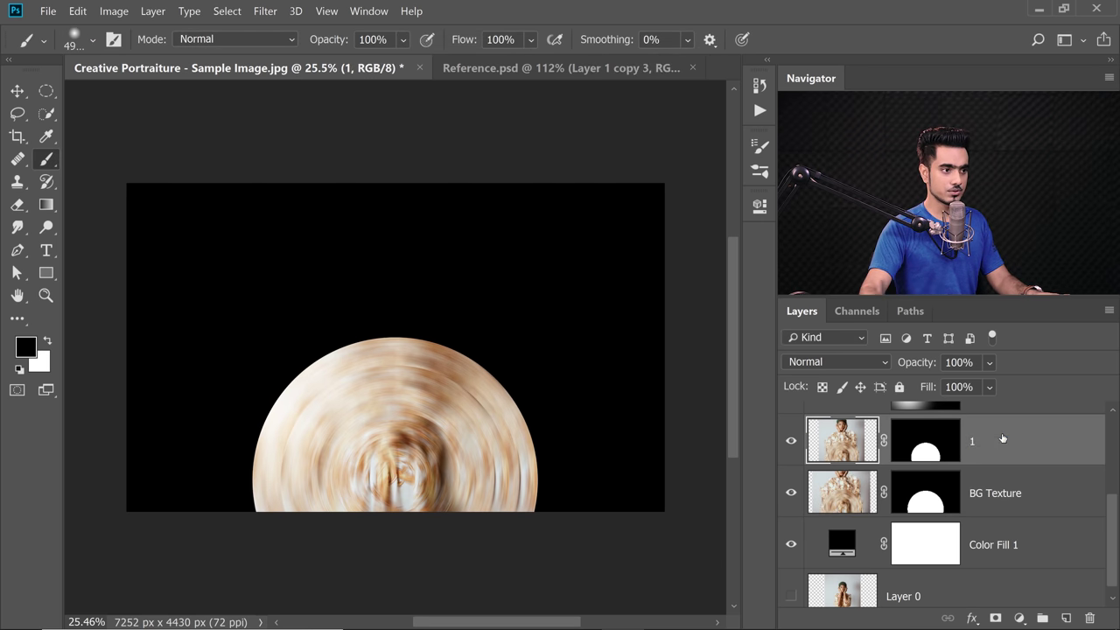
double_click(982, 496)
type("2")
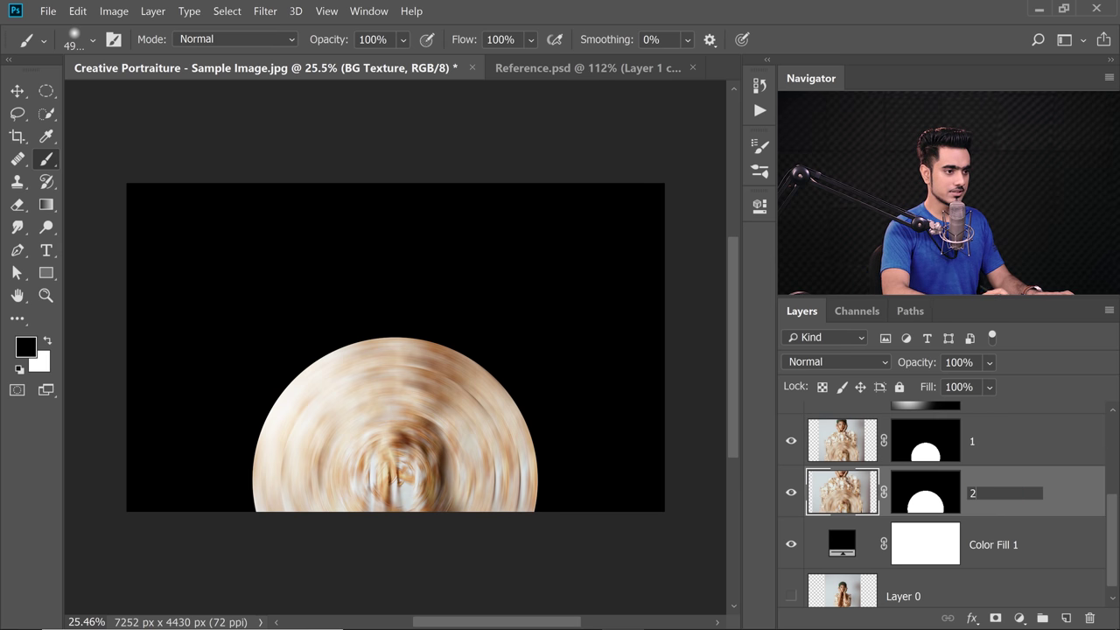
key("Return")
left_click_drag(915, 363, 873, 371)
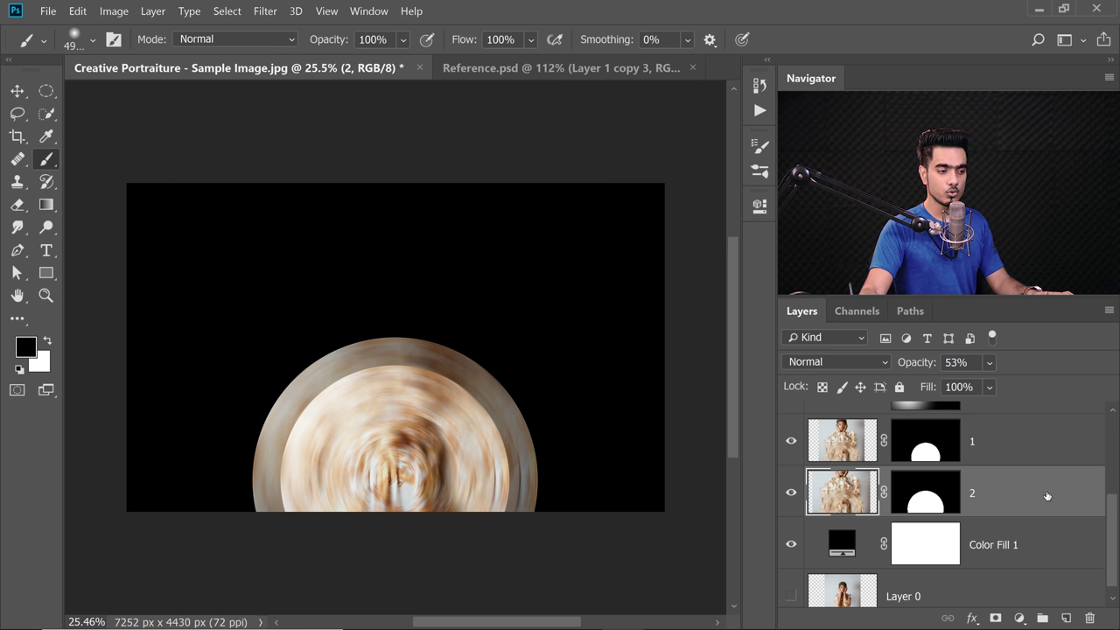
- Duplicate layer 2, rename the lower duplicate as 3 and the upper one as 2, and select layer 3
key("ctrl+j")
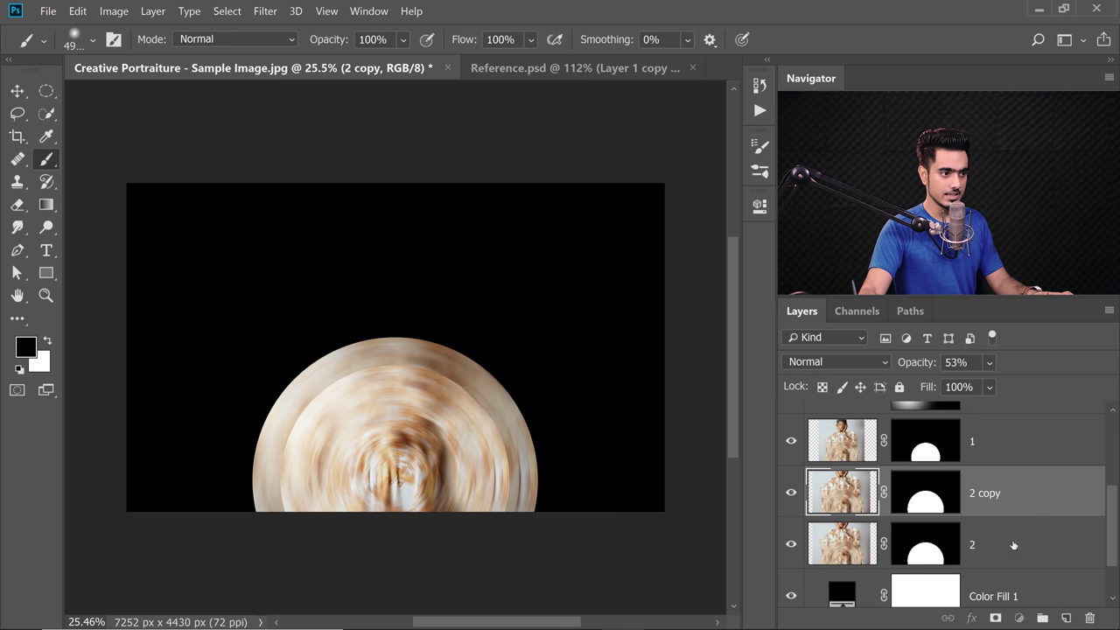
left_click(971, 546)
double_click(973, 546)
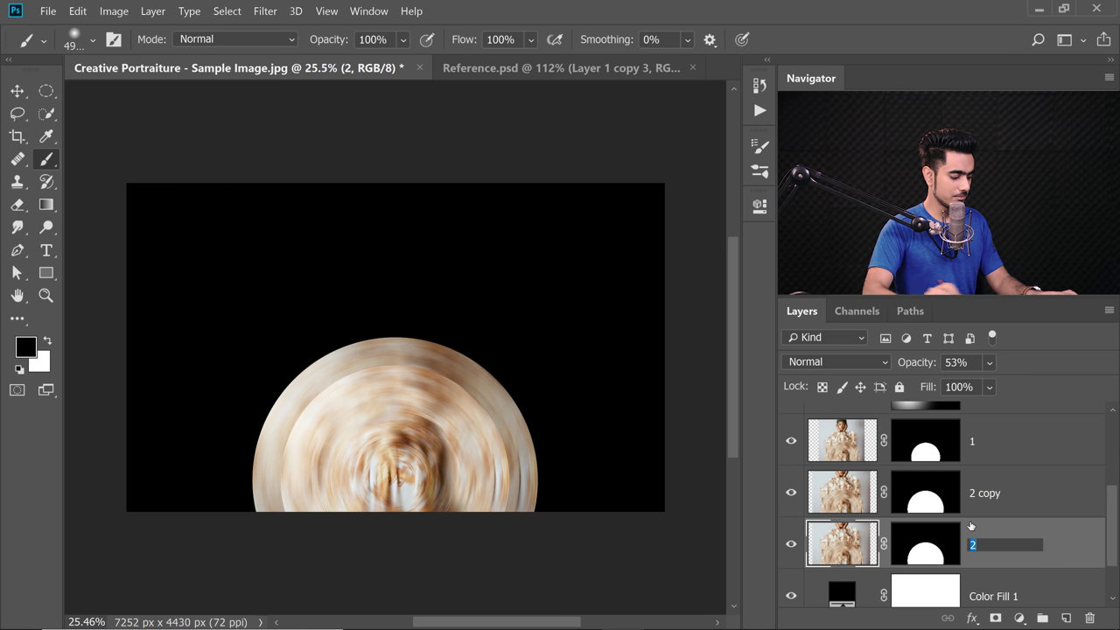
type("3")
key("Return")
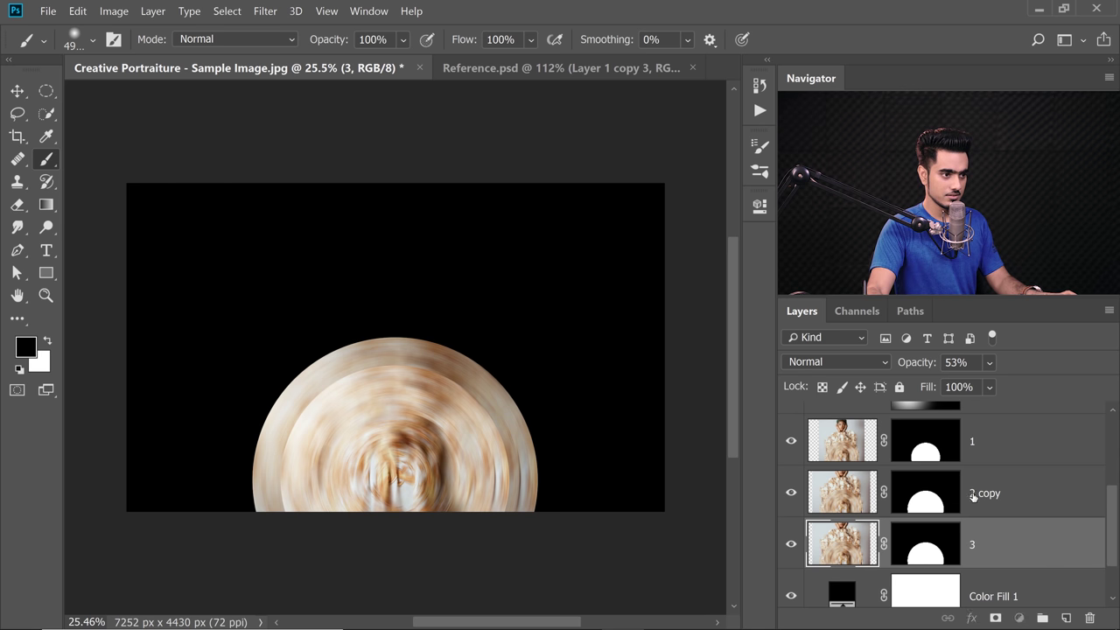
double_click(973, 495)
type("2")
left_click(987, 544)
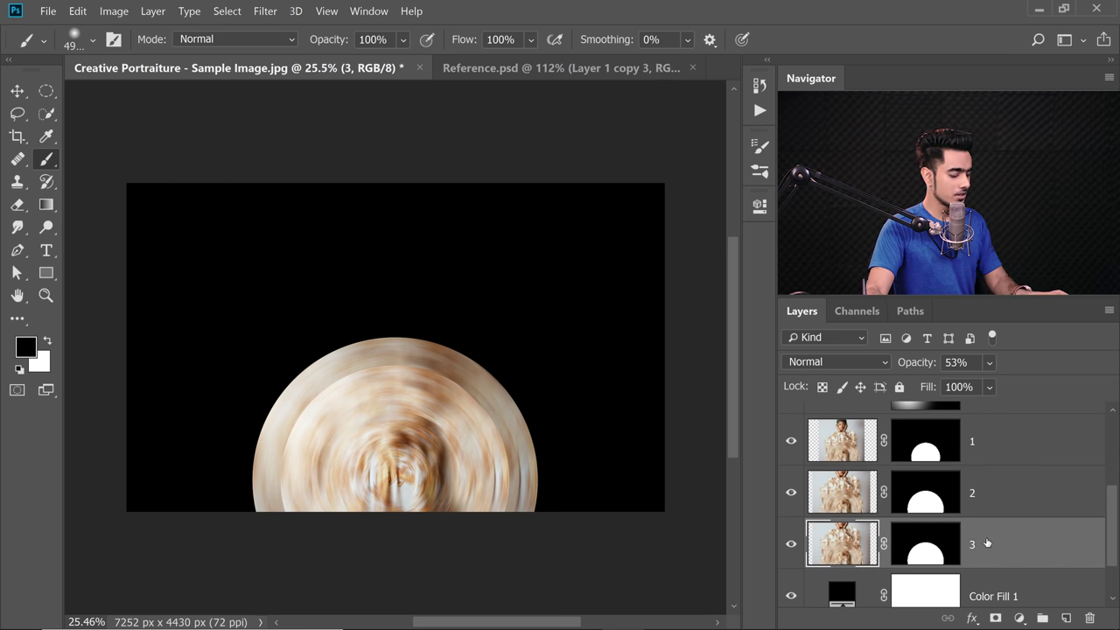
- Start a free transform on layer 3 and place its reference point at the swirl's centre, about X 3609, Y 3974 px
key("ctrl+t")
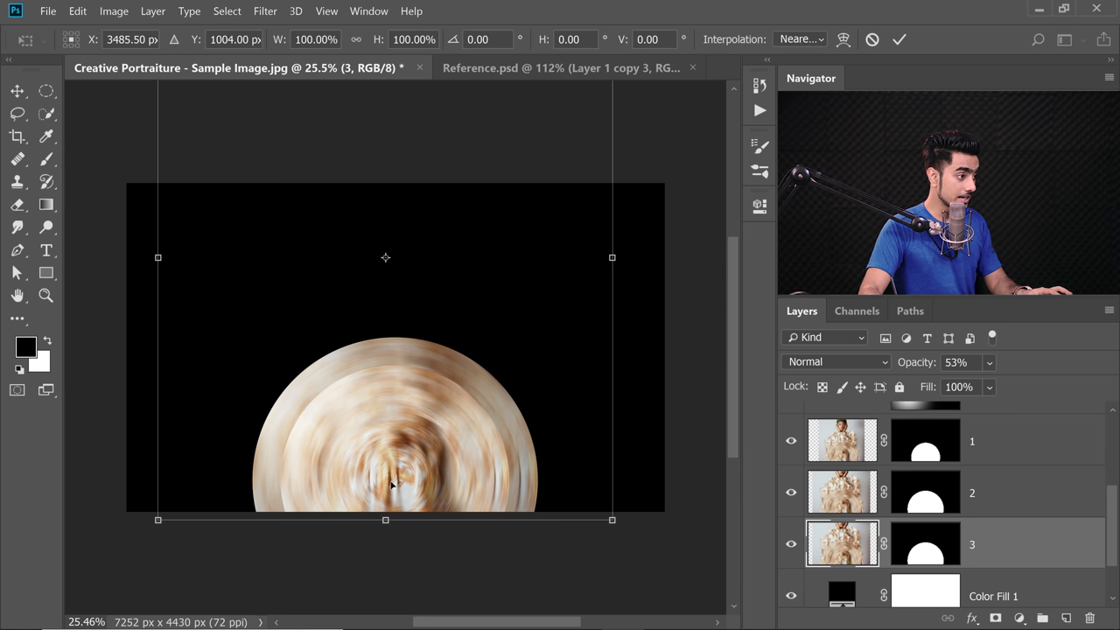
scroll(391, 484, "up", 8, "alt")
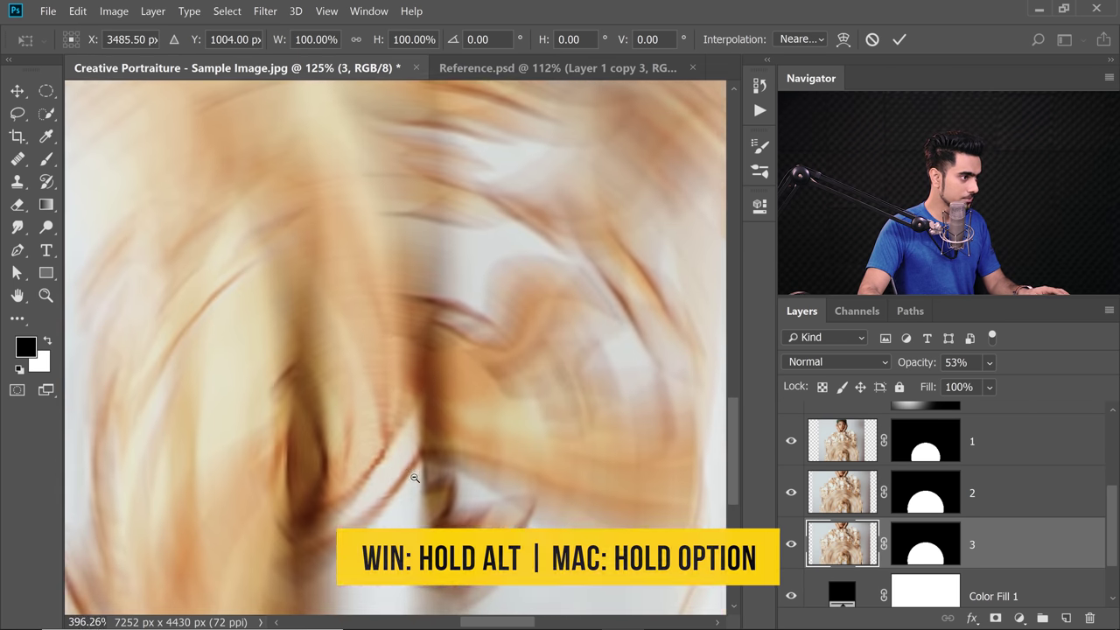
left_click_drag(415, 477, 380, 463)
left_click(379, 462, "alt")
left_click_drag(439, 444, 400, 456)
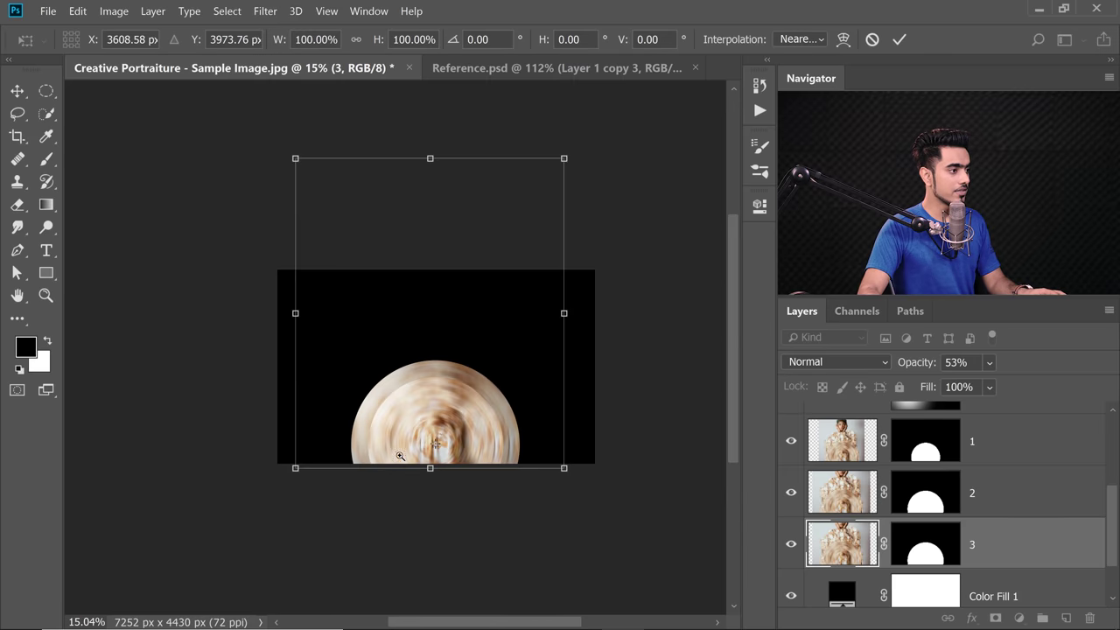
scroll(429, 437, "up", 2)
- Scale layer 3 to about 120% around the swirl centre, apply the transform and lower the layer's opacity to 40%
left_click_drag(655, 493, 695, 529)
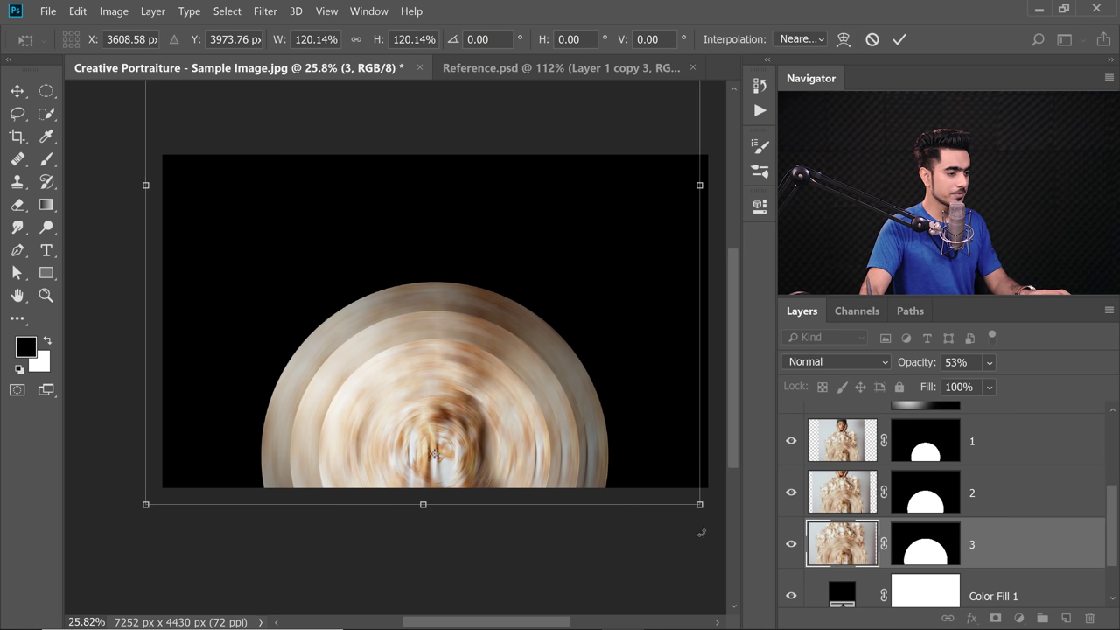
key("Return")
key("b")
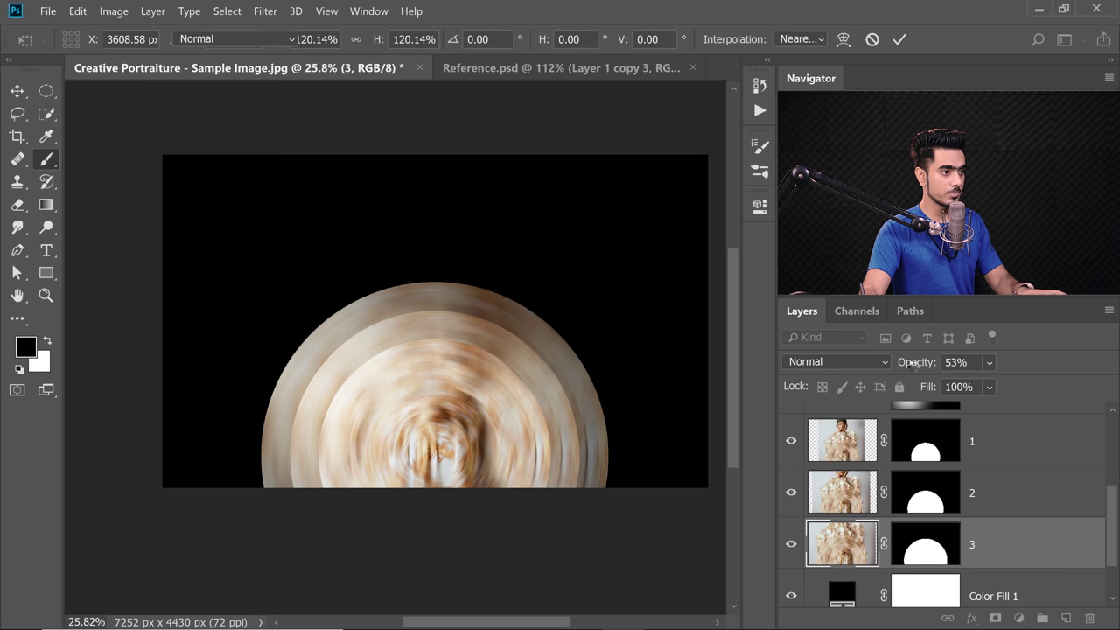
left_click_drag(916, 364, 908, 364)
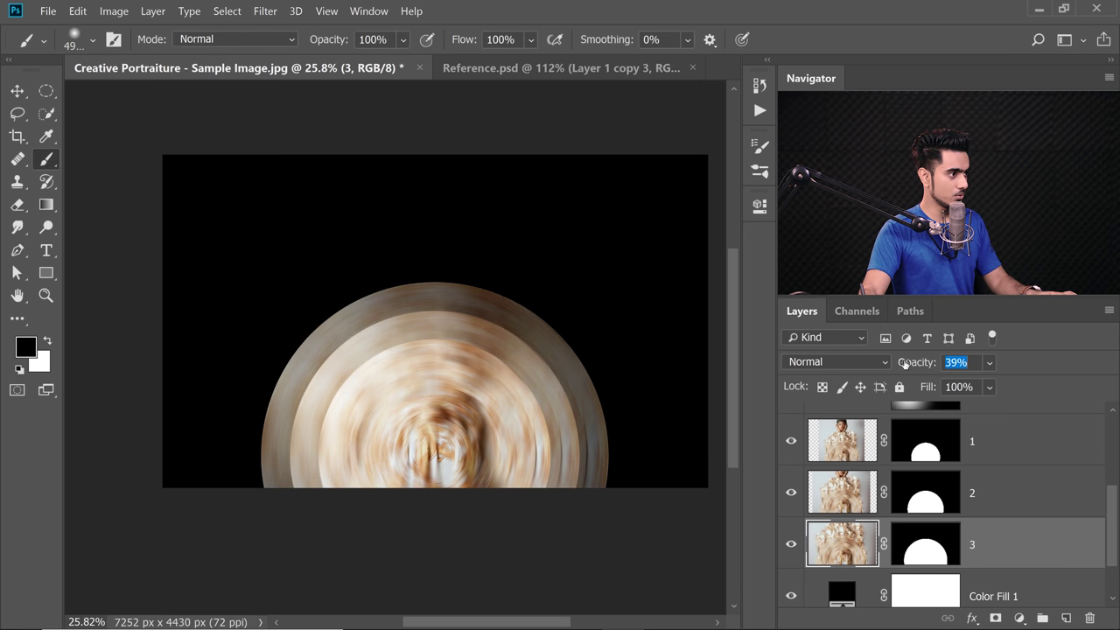
key("Return")
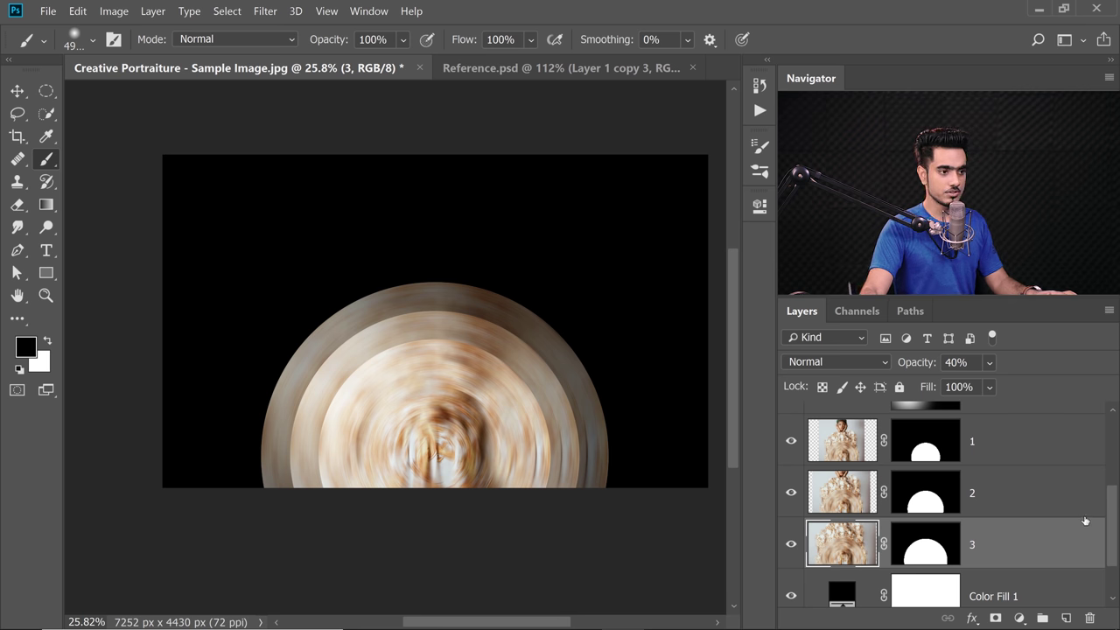
- Duplicate layer 3 and rename the lower duplicate as 4
scroll(1114, 525, "down", 2)
left_click_drag(1028, 484, 1066, 617)
left_click_drag(983, 477, 971, 537)
double_click(971, 537)
type("4")
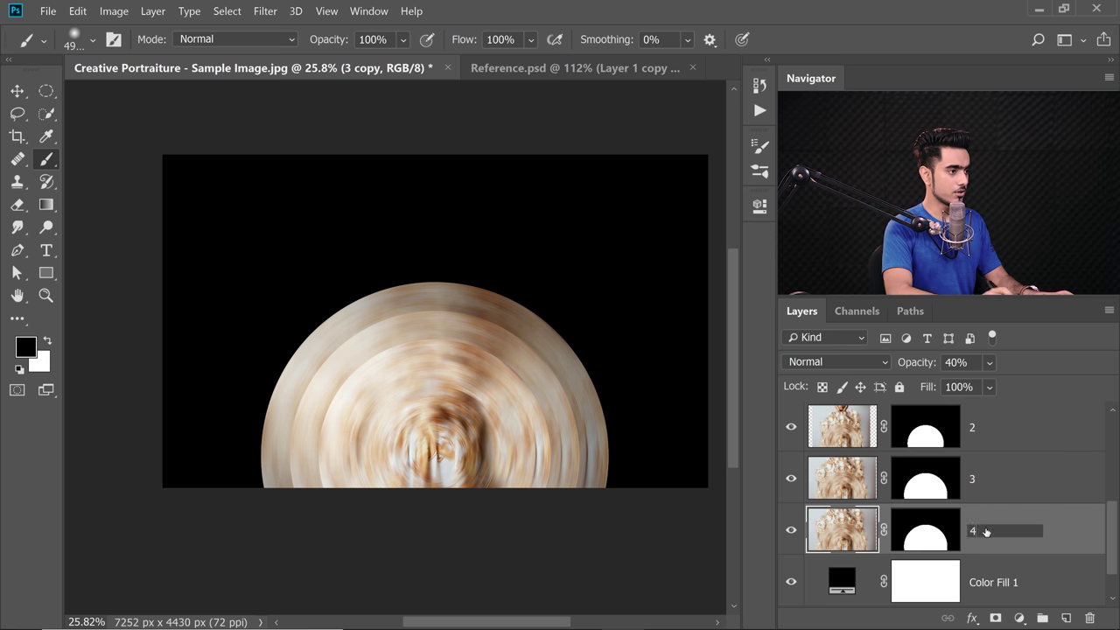
key("Return")
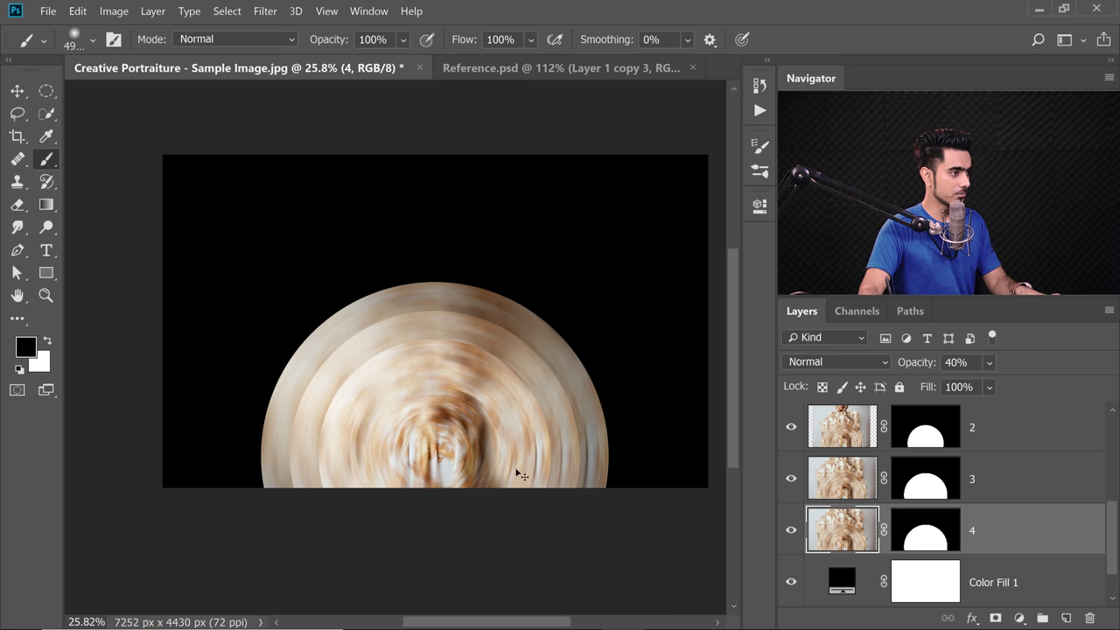
- Start a free transform on layer 4 and place its reference point at the swirl's centre, about X 3608, Y 3974 px
key("ctrl+t")
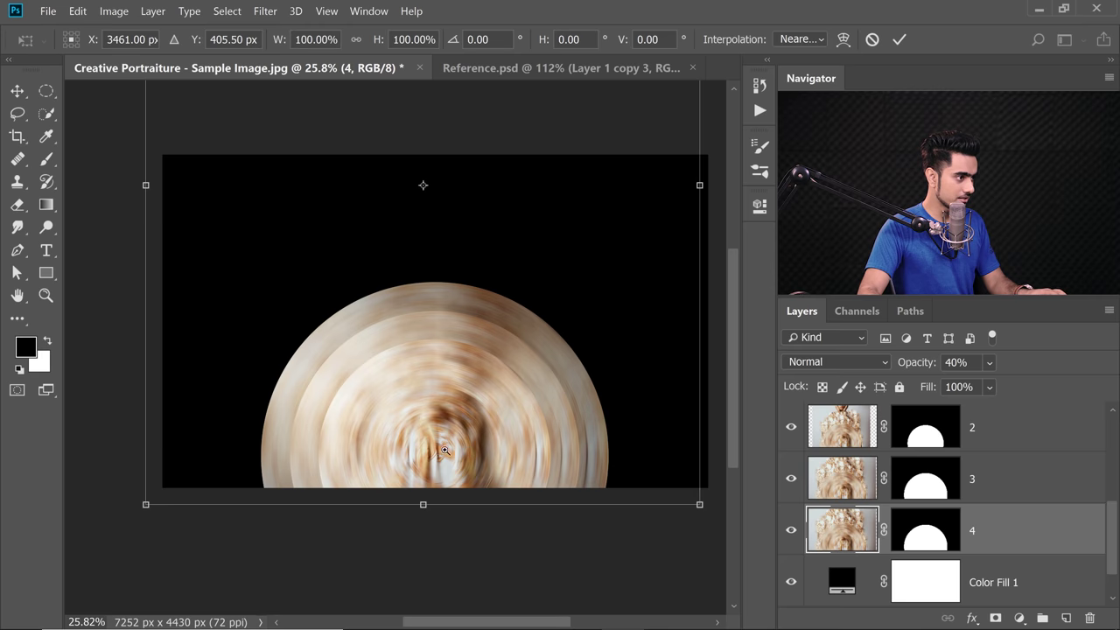
left_click(428, 505, "alt")
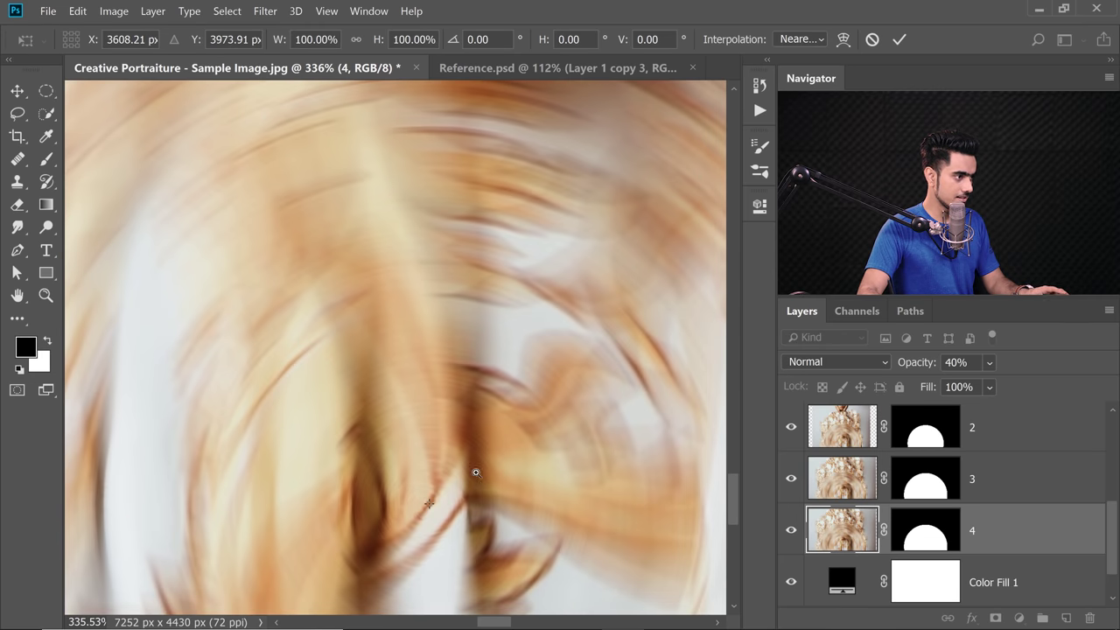